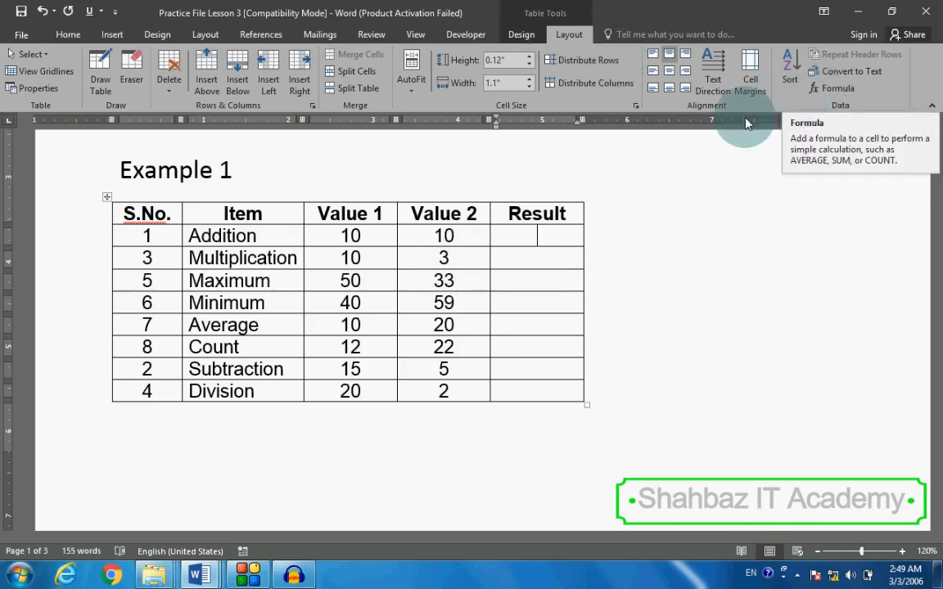
Step: Insert the formula =SUM(LEFT) in the Result cell of the Addition row
left_click(526, 177)
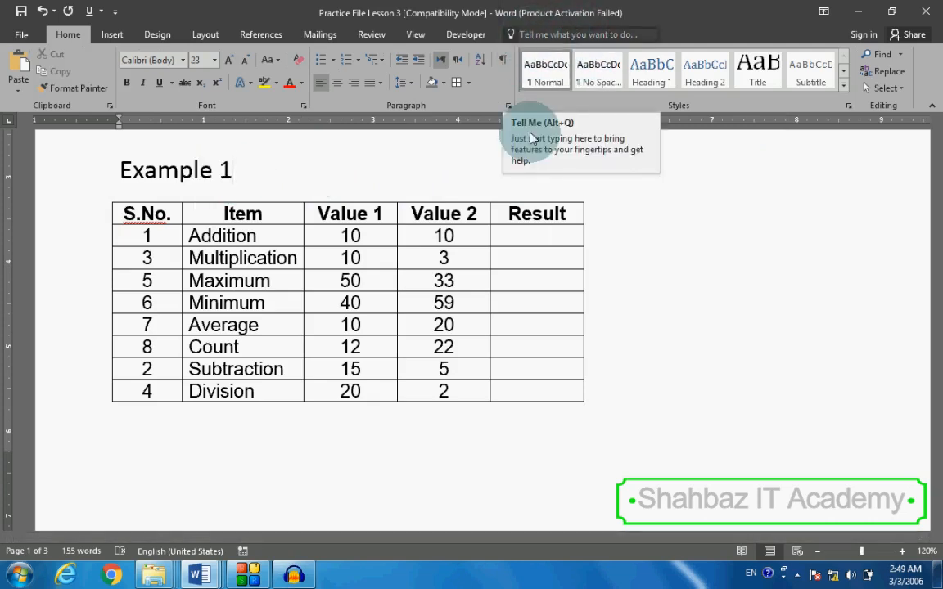
left_click(549, 239)
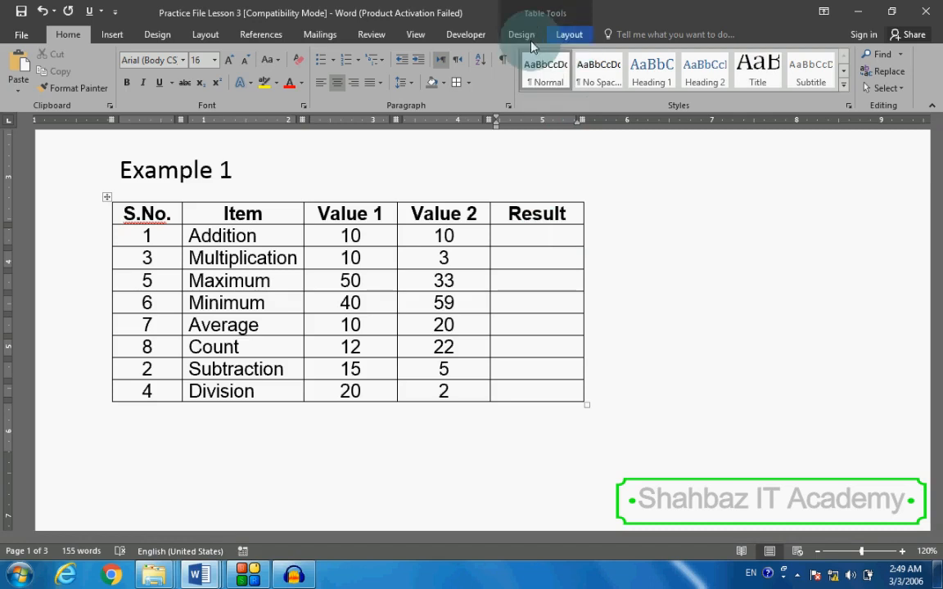
left_click(554, 245)
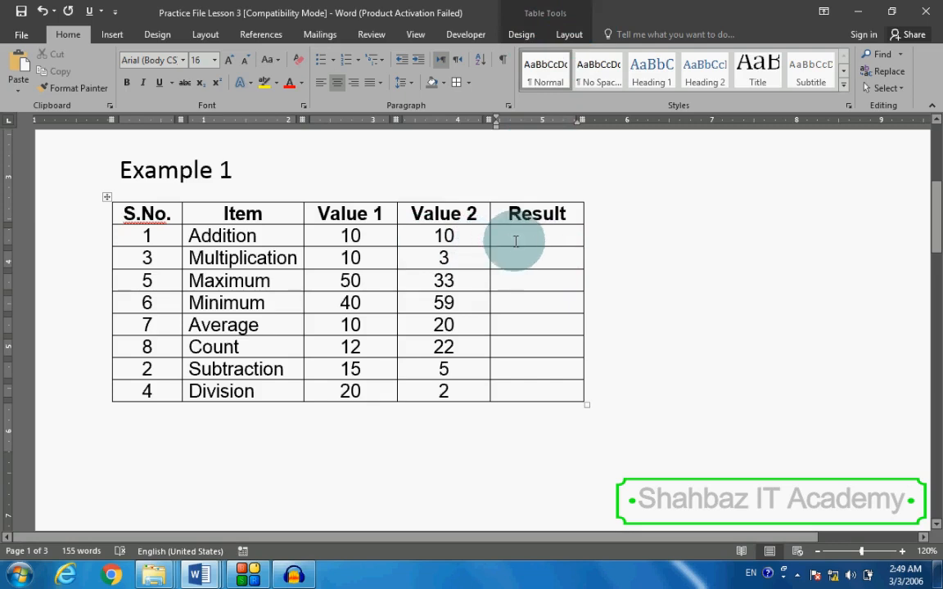
left_click(568, 35)
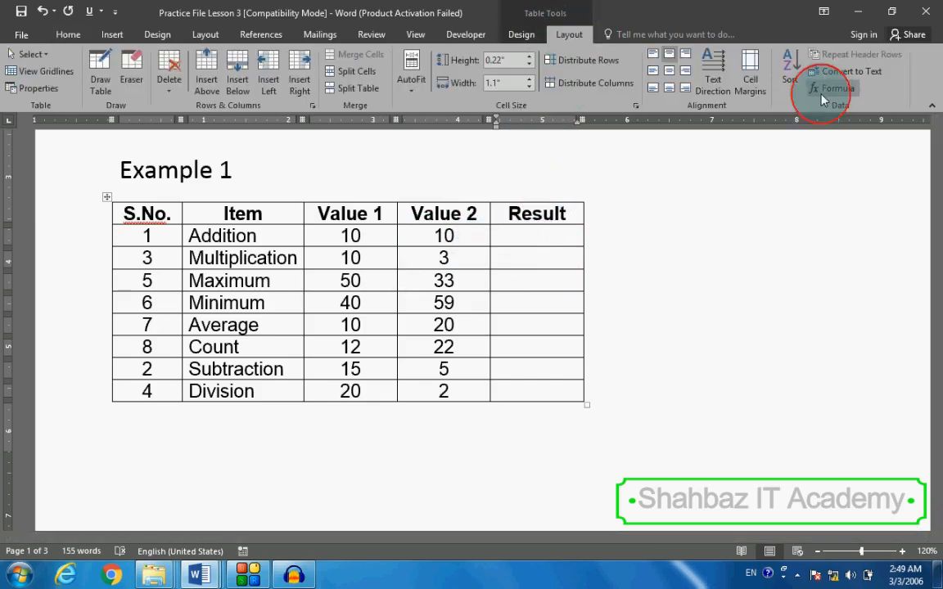
left_click(822, 97)
left_click_drag(584, 203, 514, 197)
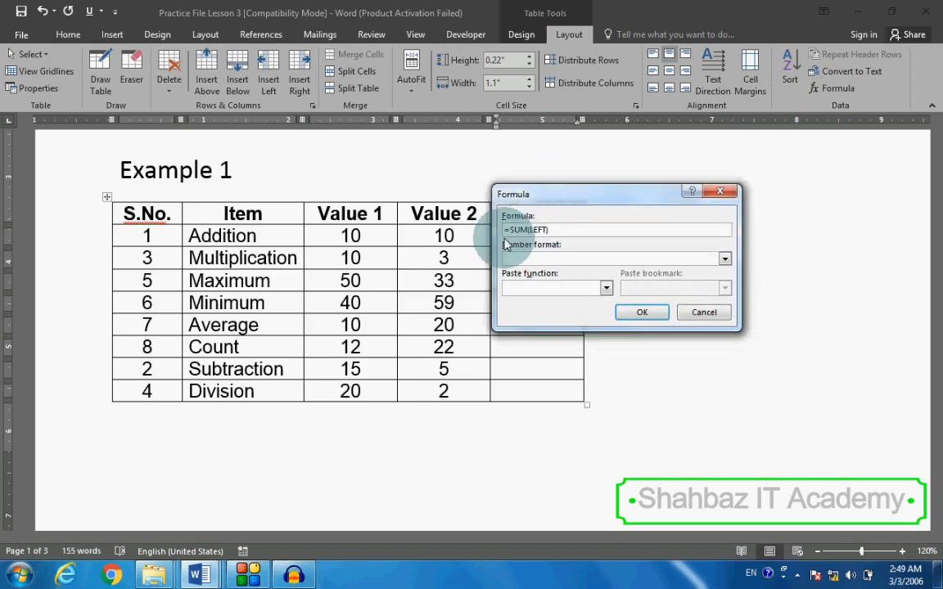
left_click(549, 229)
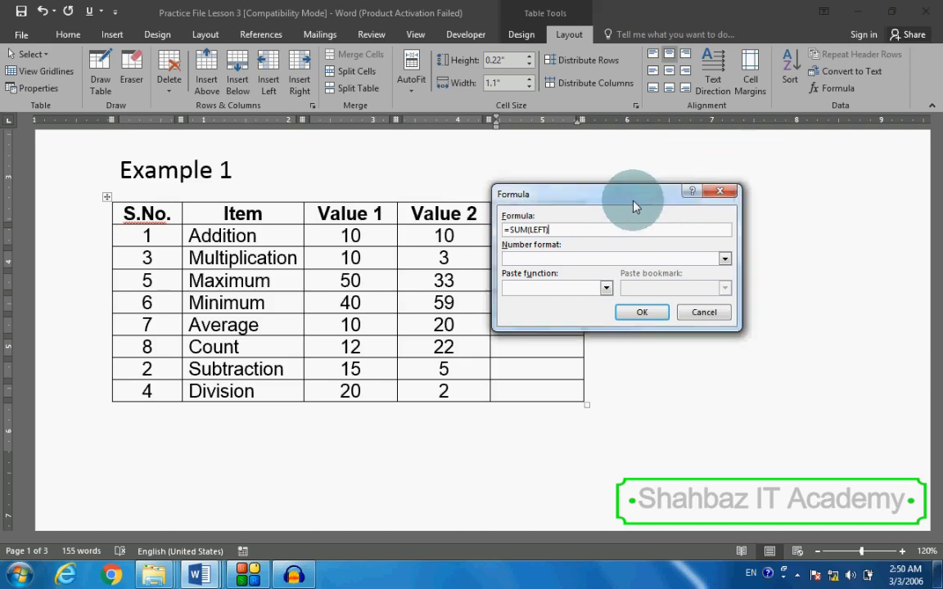
left_click_drag(634, 200, 737, 182)
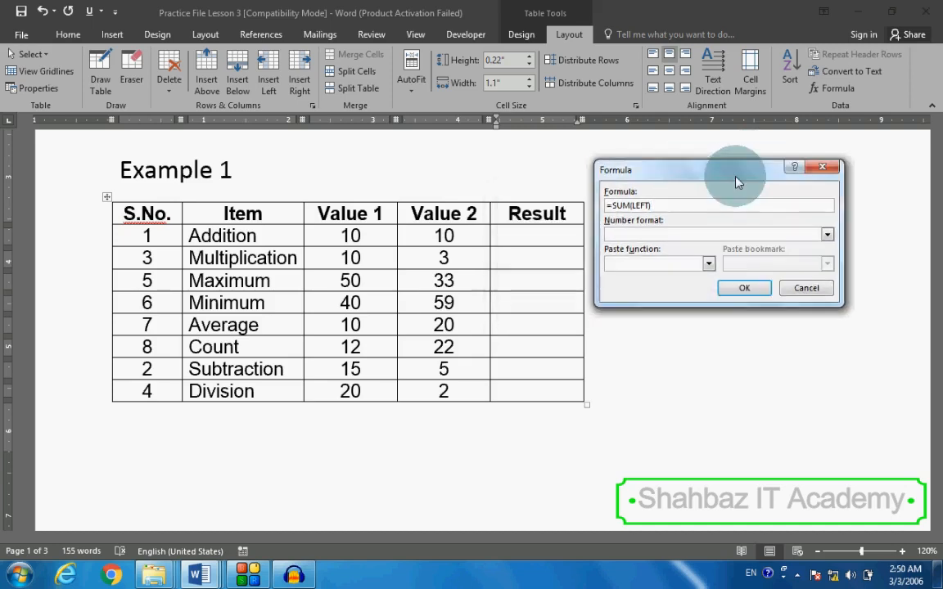
left_click(746, 291)
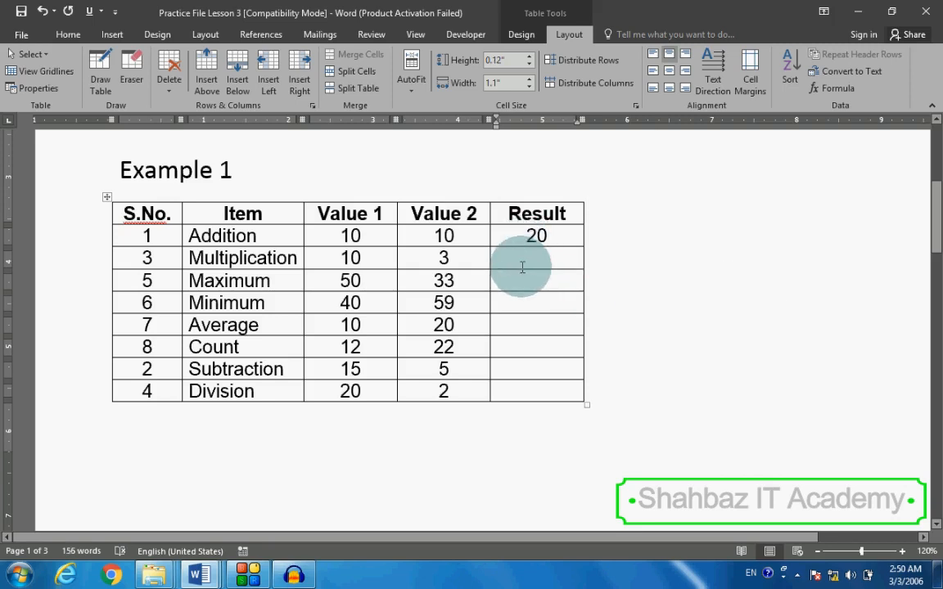
Step: Insert a formula in the Multiplication row's Result cell using the PRODUCT function with the argument left
left_click(408, 263)
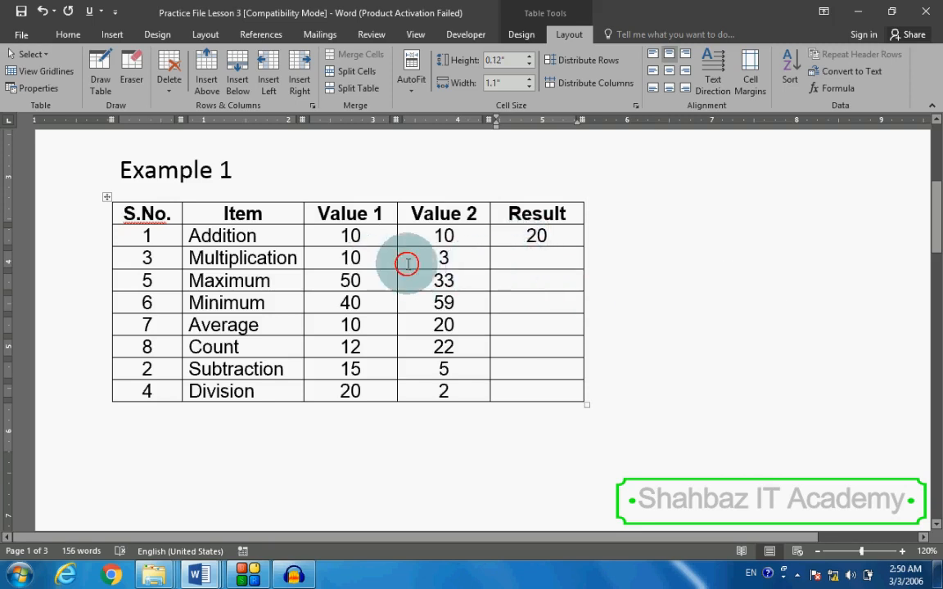
left_click_drag(408, 264, 439, 263)
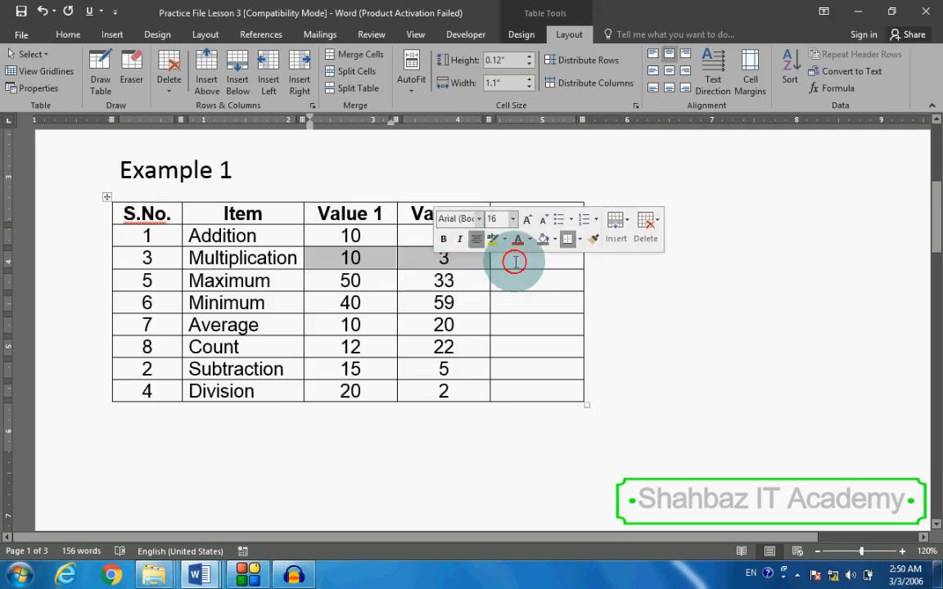
left_click(515, 261)
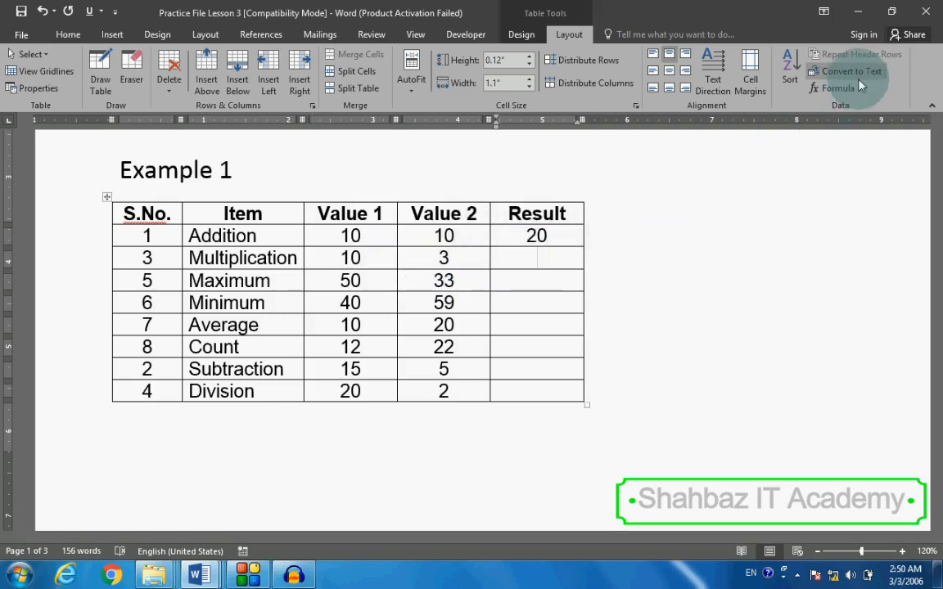
left_click(839, 87)
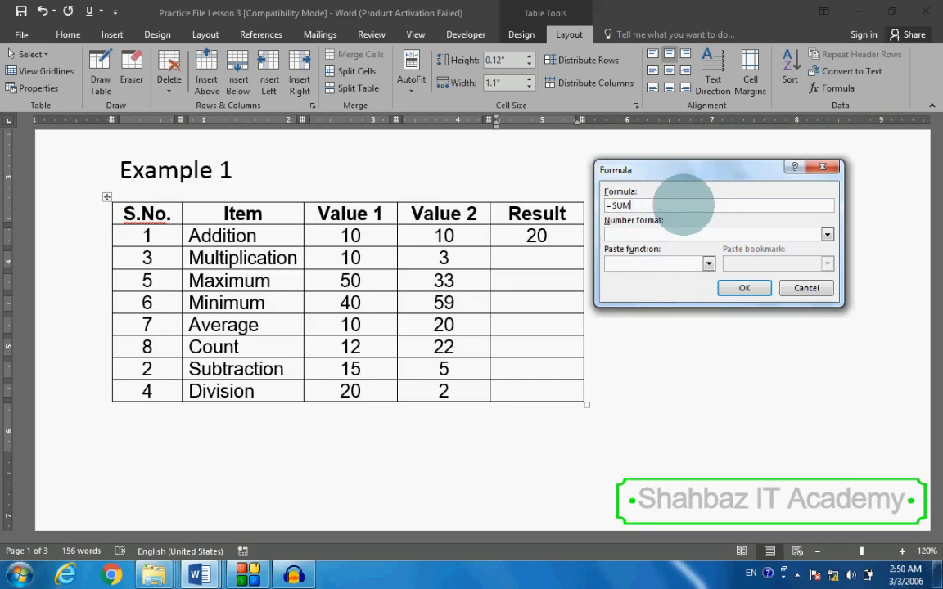
key("BackSpace")
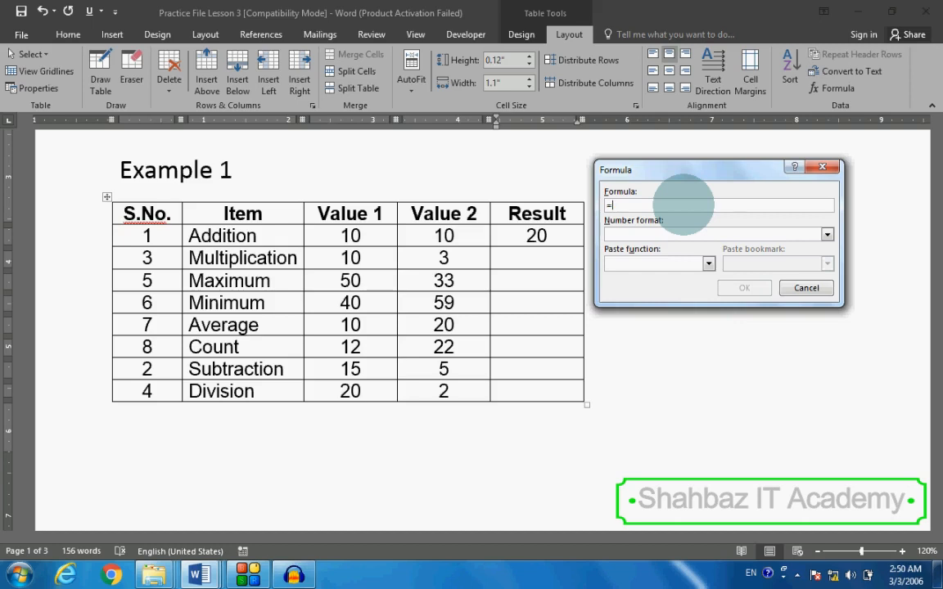
left_click(707, 264)
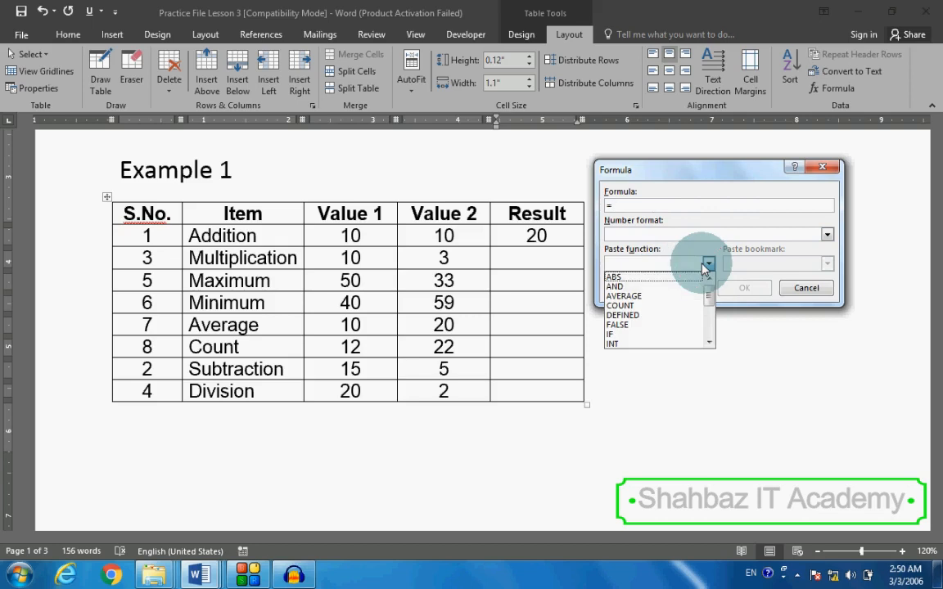
scroll(686, 297, "down", 2)
scroll(686, 298, "down", 3)
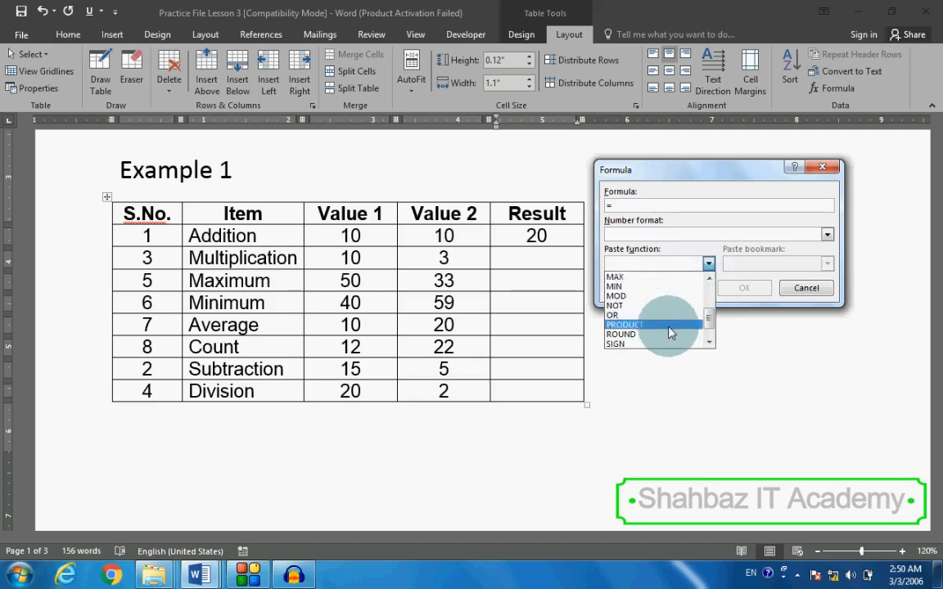
left_click(670, 326)
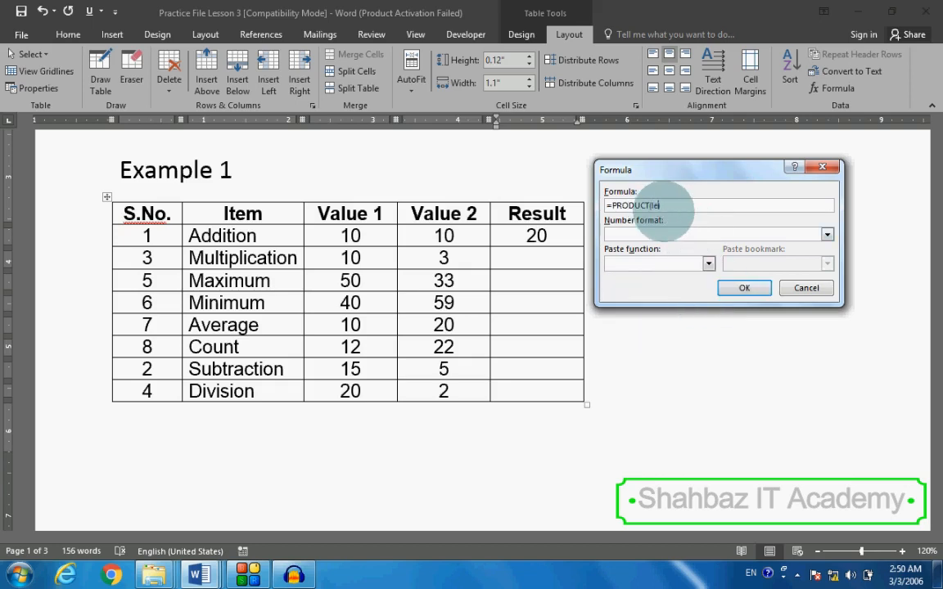
left_click(743, 288)
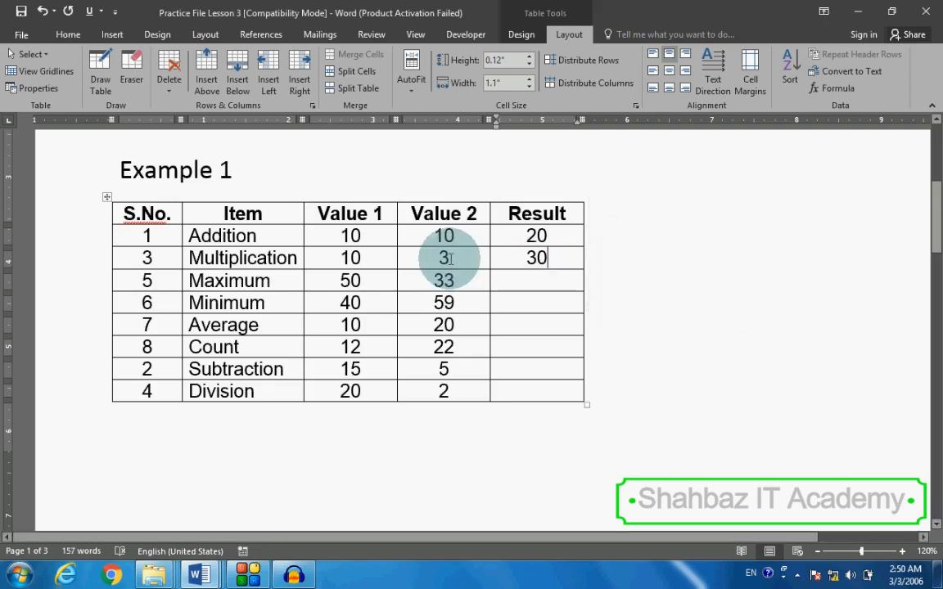
left_click_drag(448, 257, 373, 262)
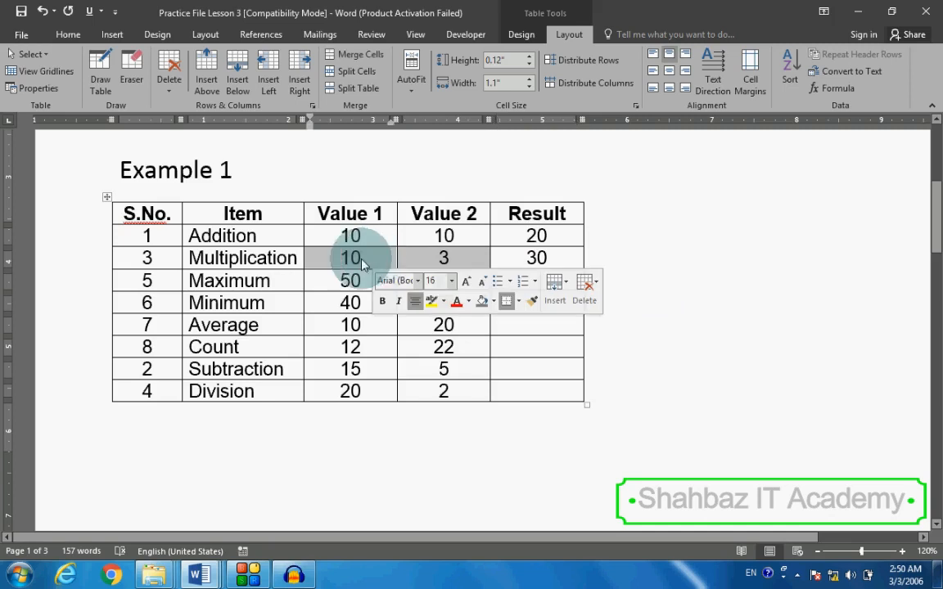
left_click(385, 284)
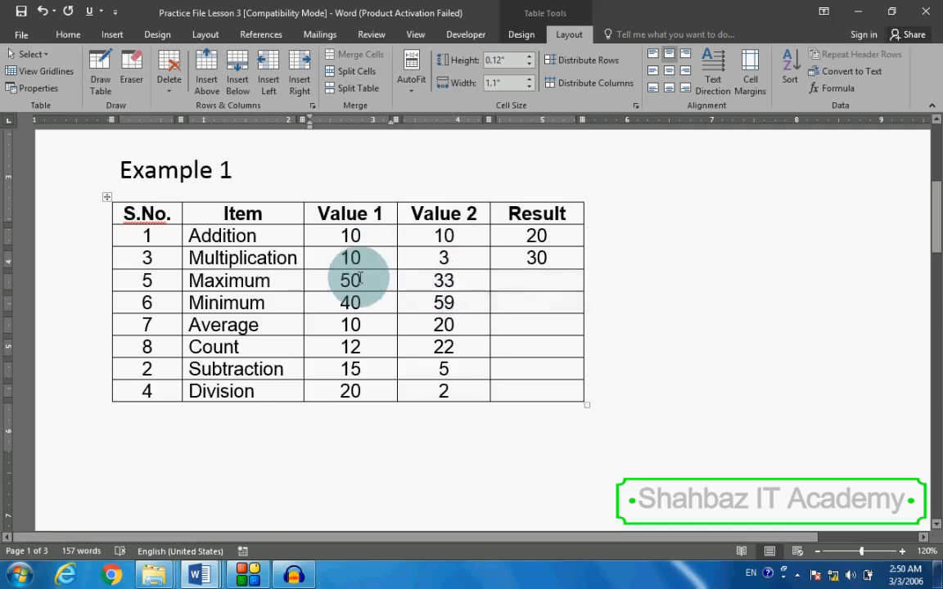
Step: Insert the formula =MAX(left) in the Maximum row's Result cell and check it against the row's two values
left_click_drag(360, 280, 428, 279)
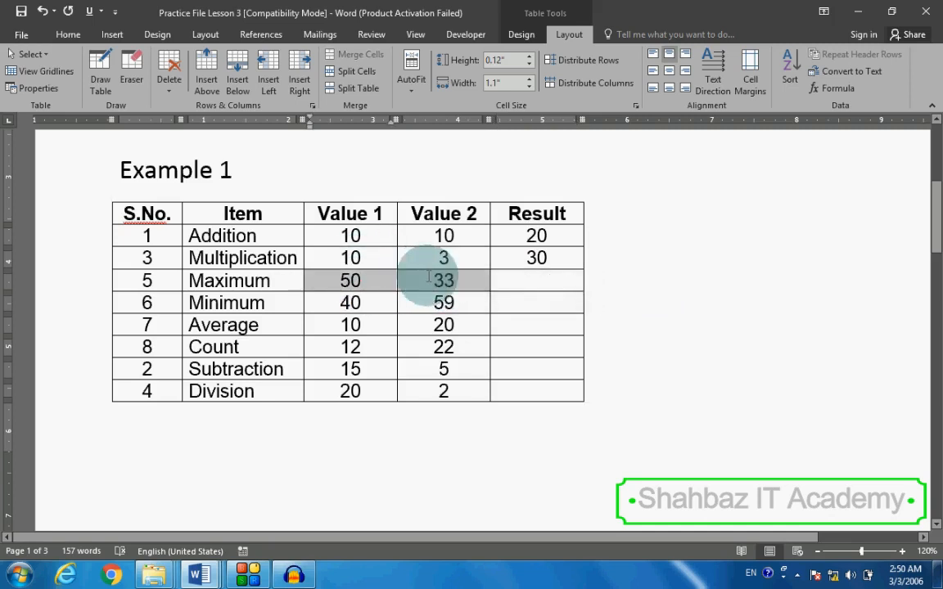
left_click(541, 282)
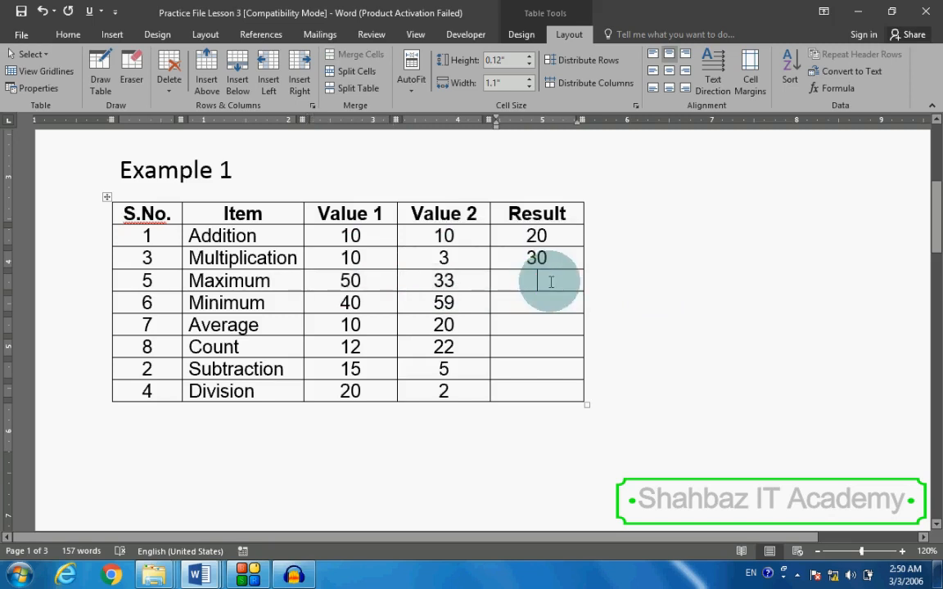
left_click(828, 87)
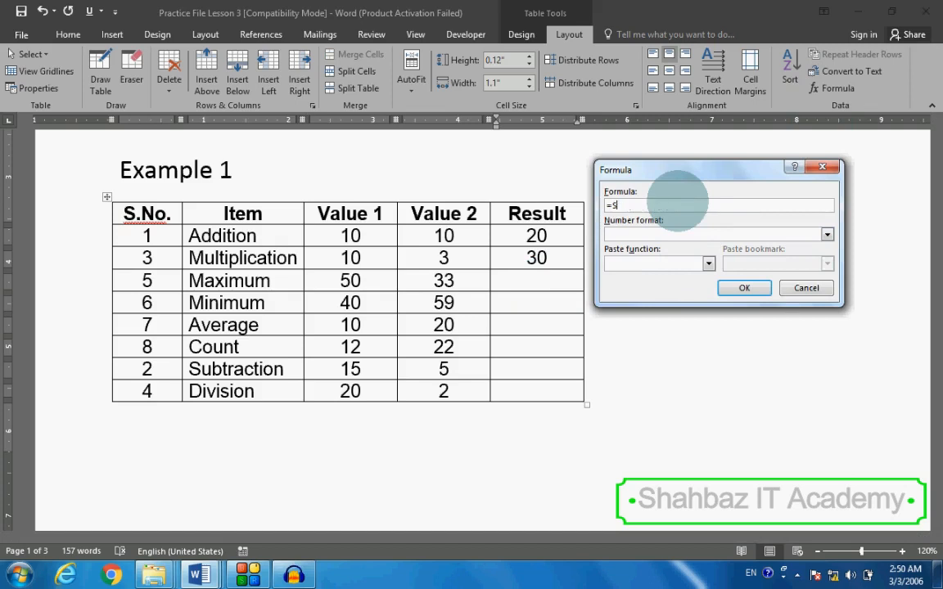
key("BackSpace")
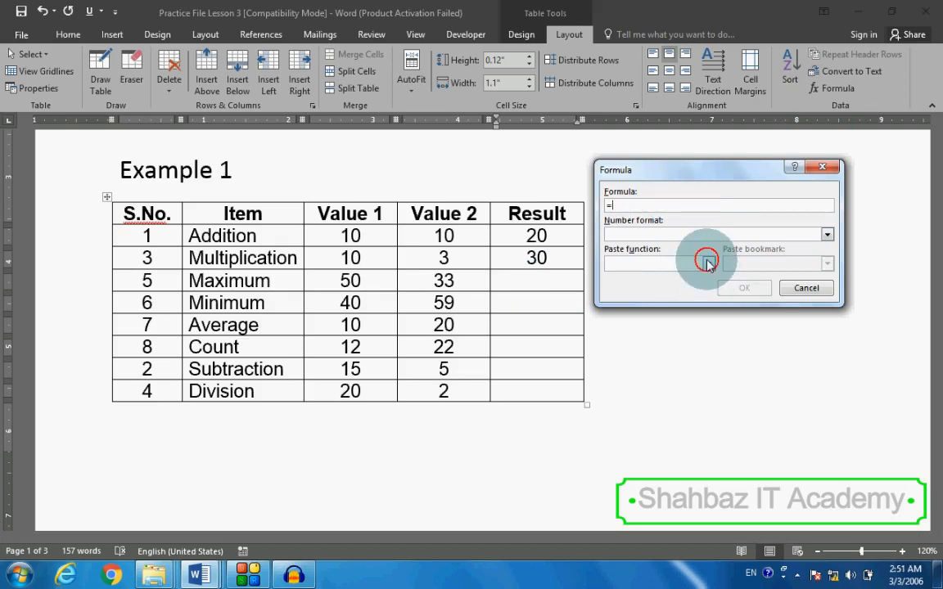
left_click(703, 263)
scroll(668, 319, "down", 1)
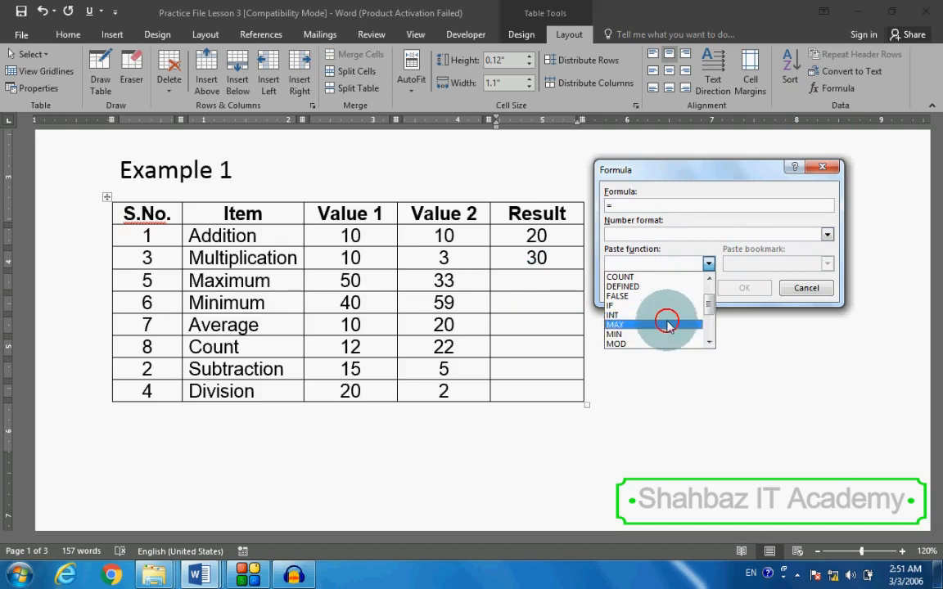
left_click(666, 325)
type("left)")
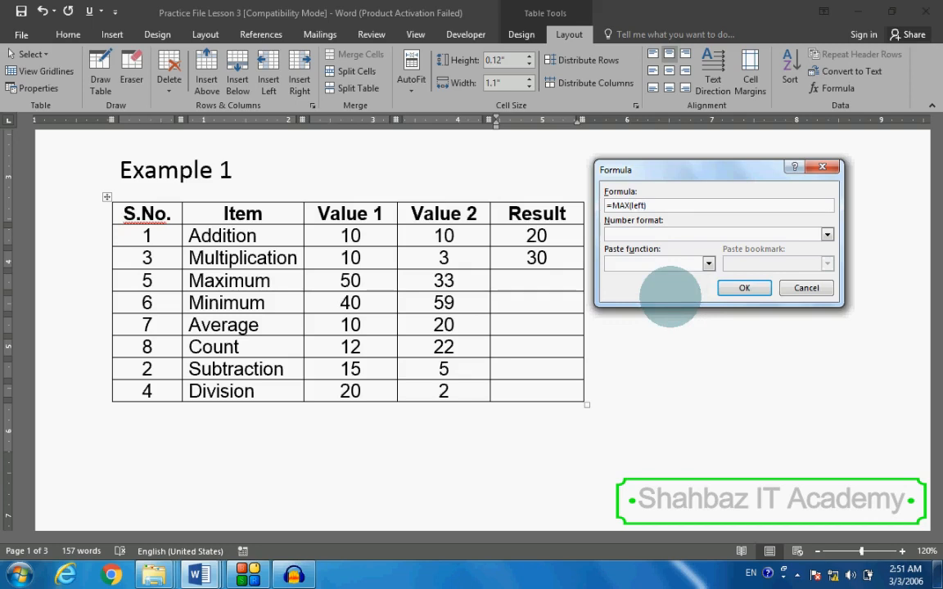
left_click(743, 288)
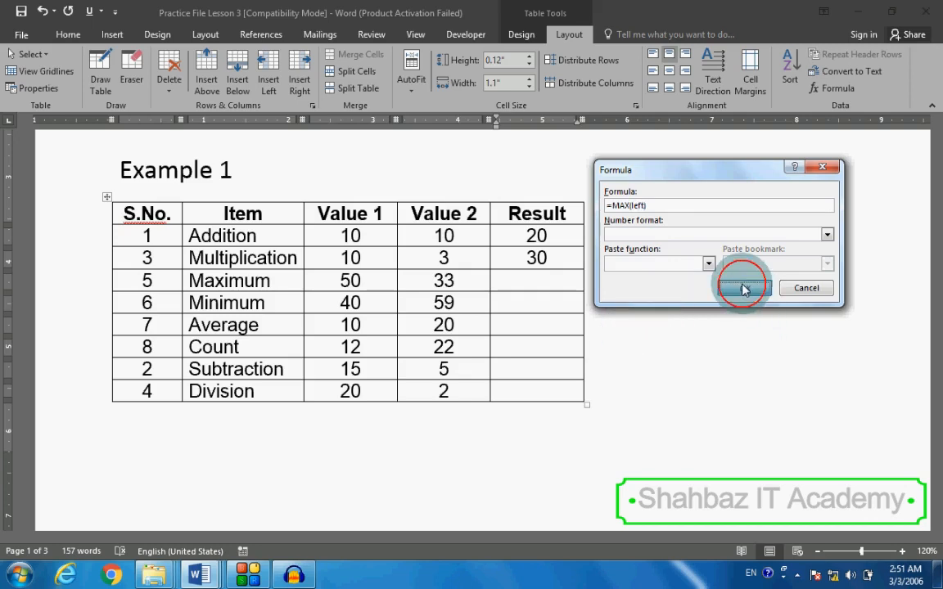
left_click_drag(373, 280, 436, 283)
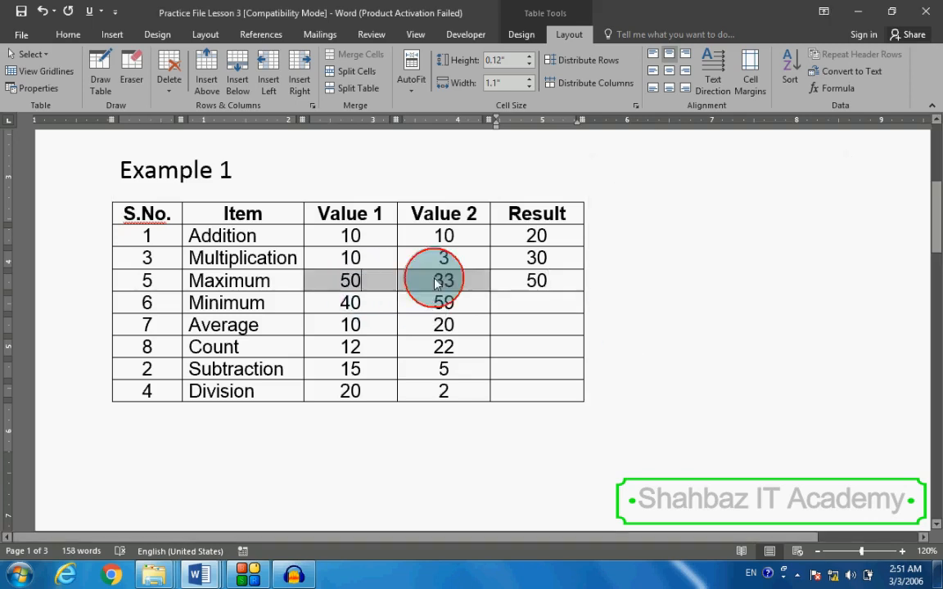
double_click(530, 279)
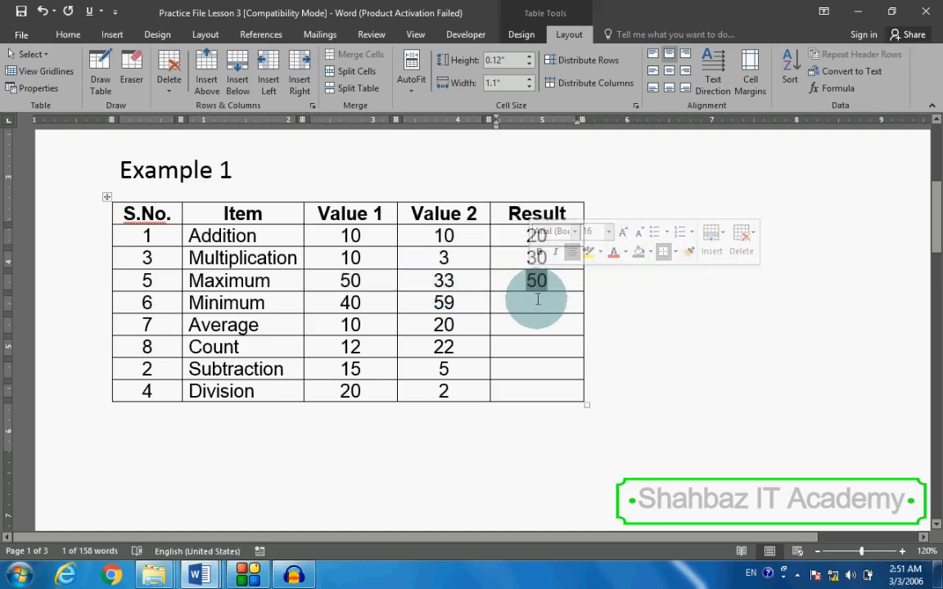
Step: Try the formula =MIN() without an argument in the Minimum row's Result cell, and clear the cell again
left_click(537, 299)
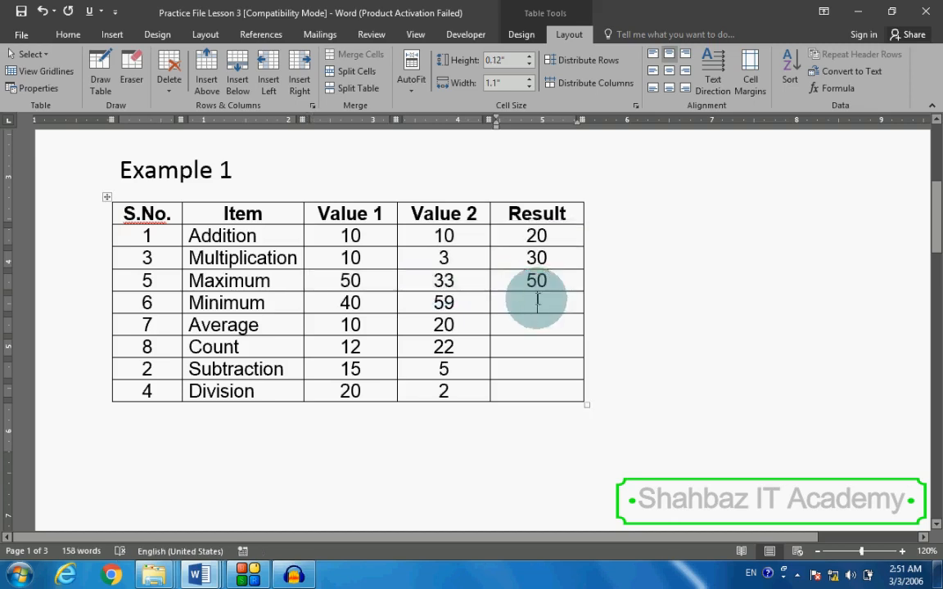
left_click(838, 89)
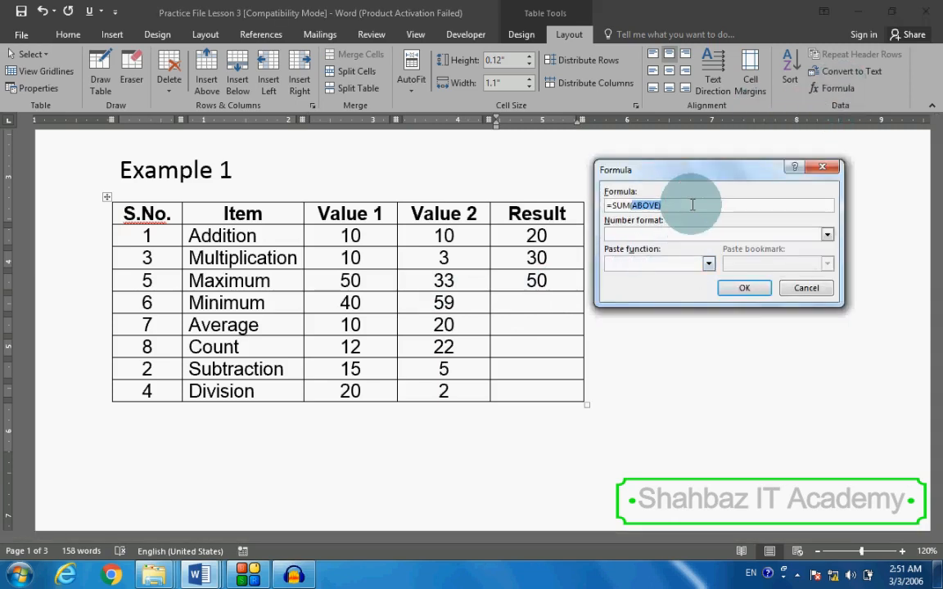
key("shift+Left")
key("shift+Left")
key("shift+Left")
key("BackSpace")
left_click(709, 264)
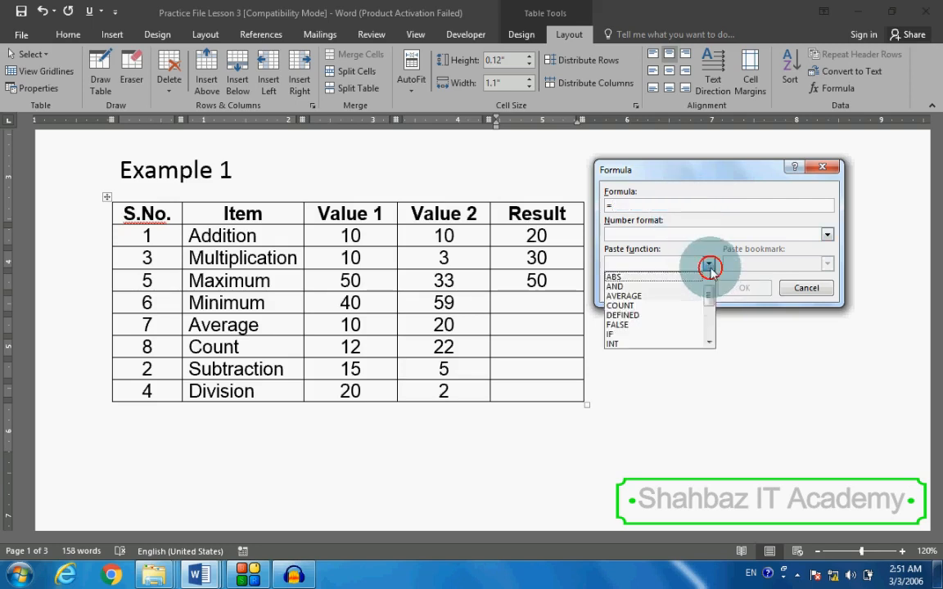
scroll(698, 309, "down", 2)
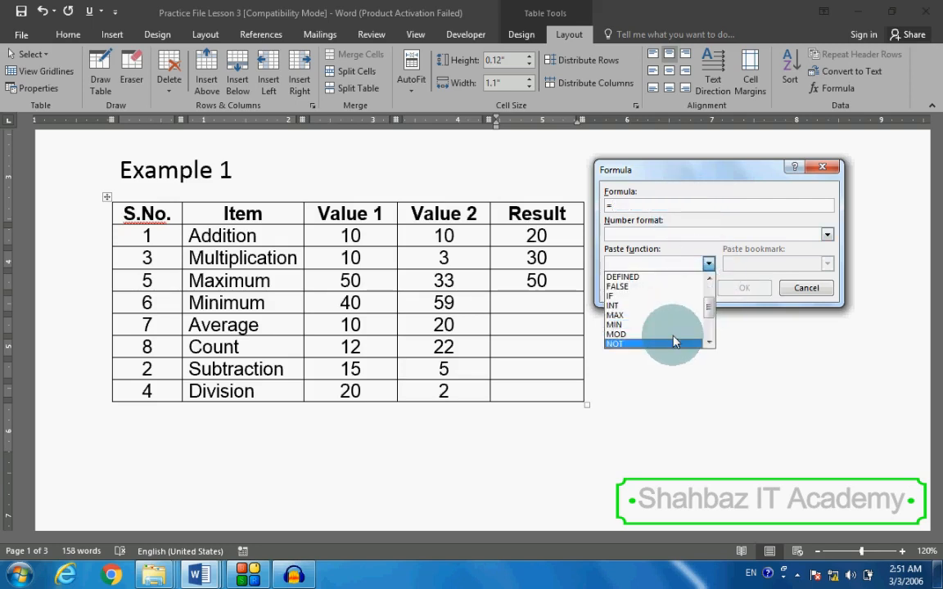
left_click(673, 324)
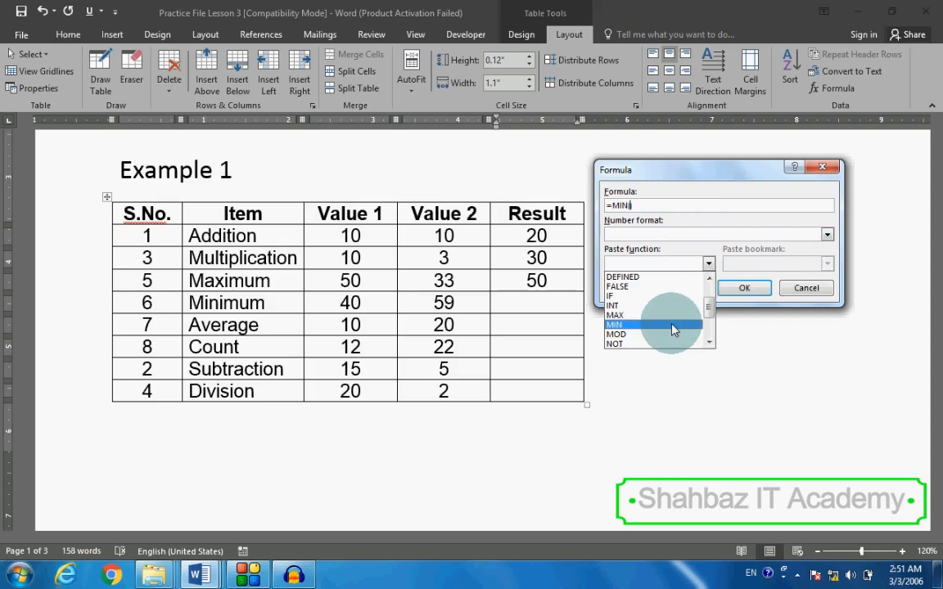
left_click(739, 293)
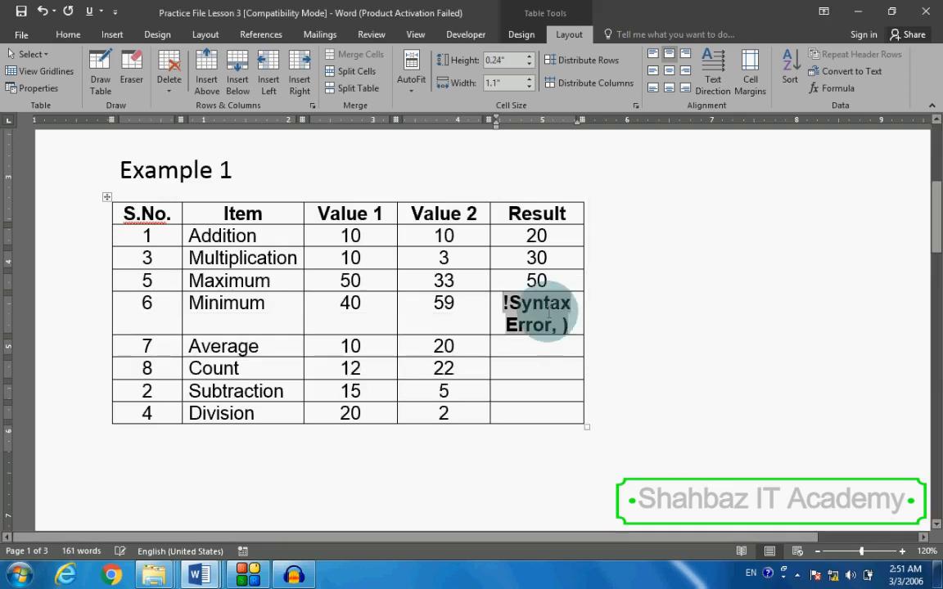
key("Delete")
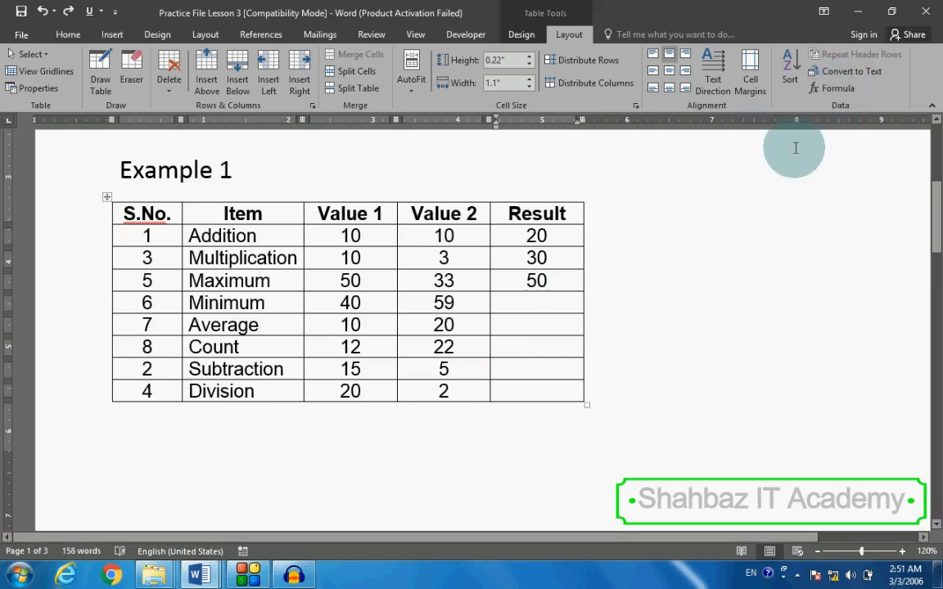
Step: Insert the formula =MIN(left) in the Minimum row's Result cell and check it against the row's two values
left_click(833, 88)
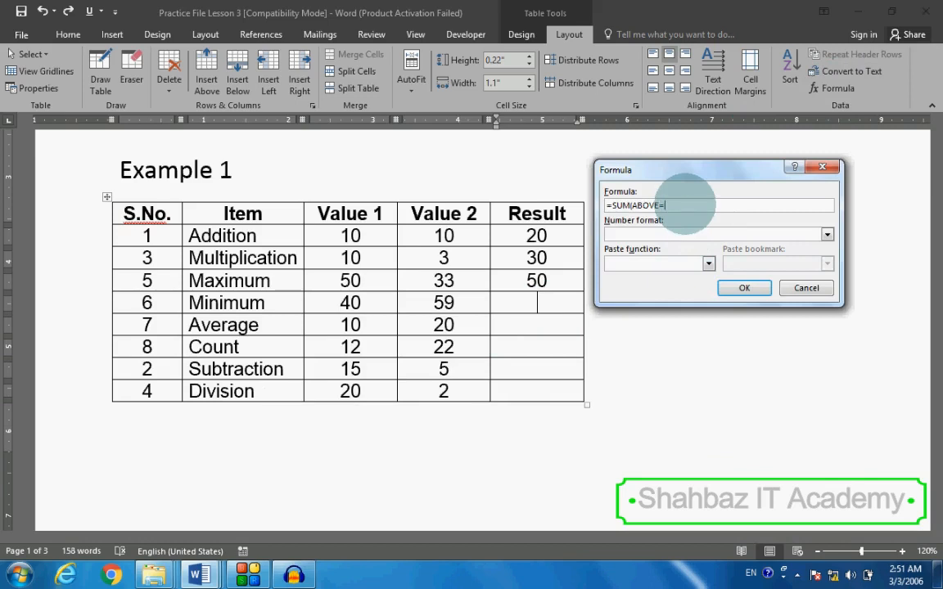
key("BackSpace")
key("BackSpace")
key("BackSpace")
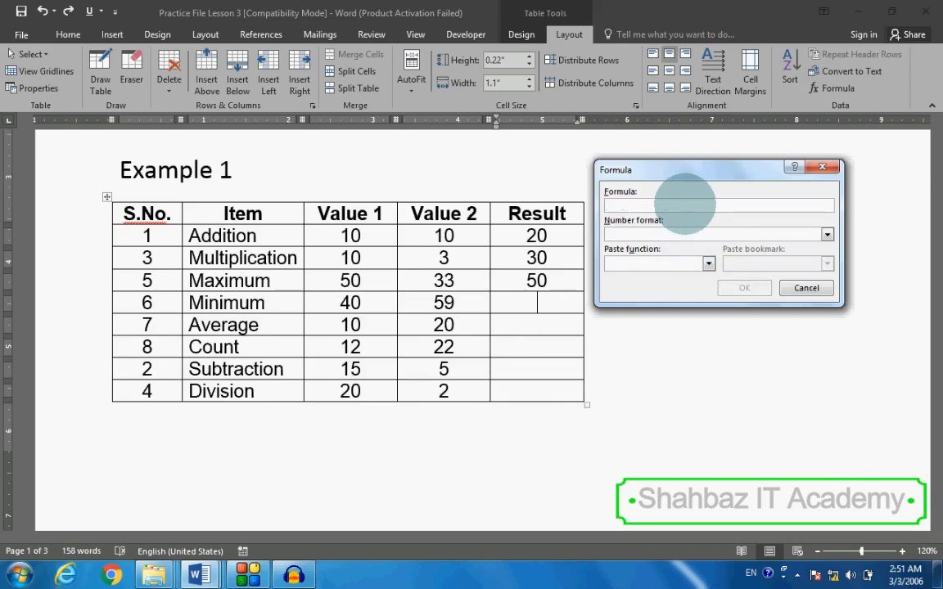
left_click(707, 263)
scroll(652, 327, "down", 1)
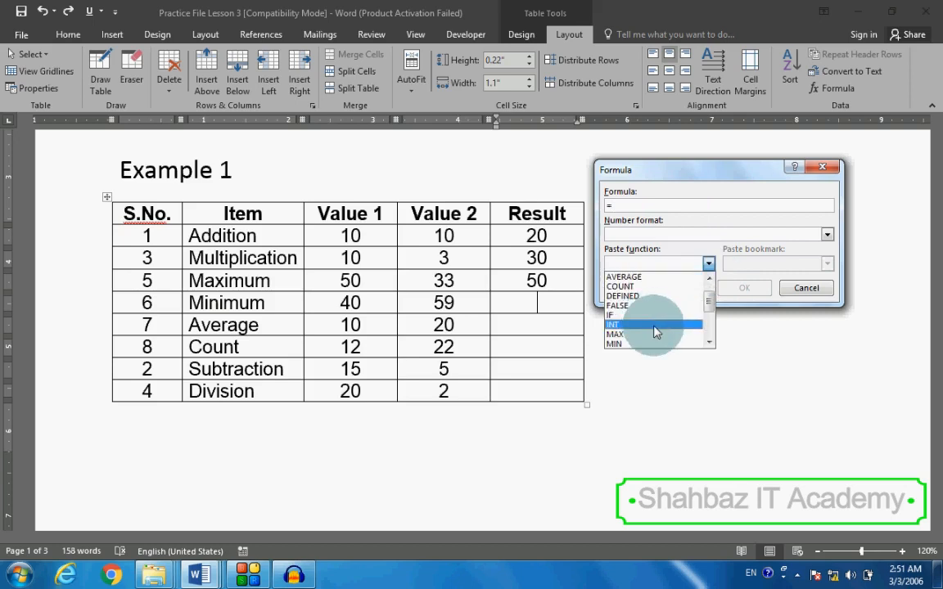
left_click(657, 344)
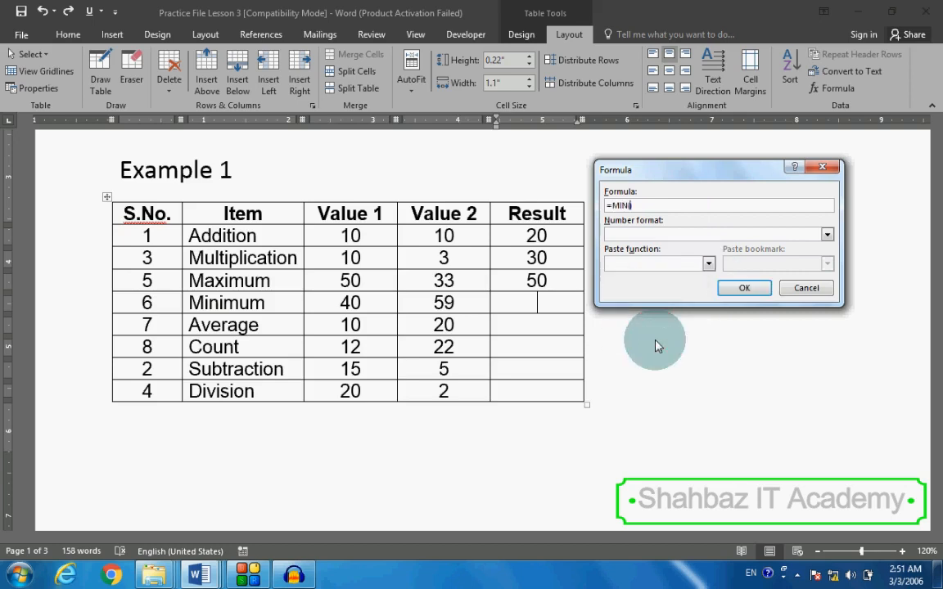
type("left")
left_click(745, 288)
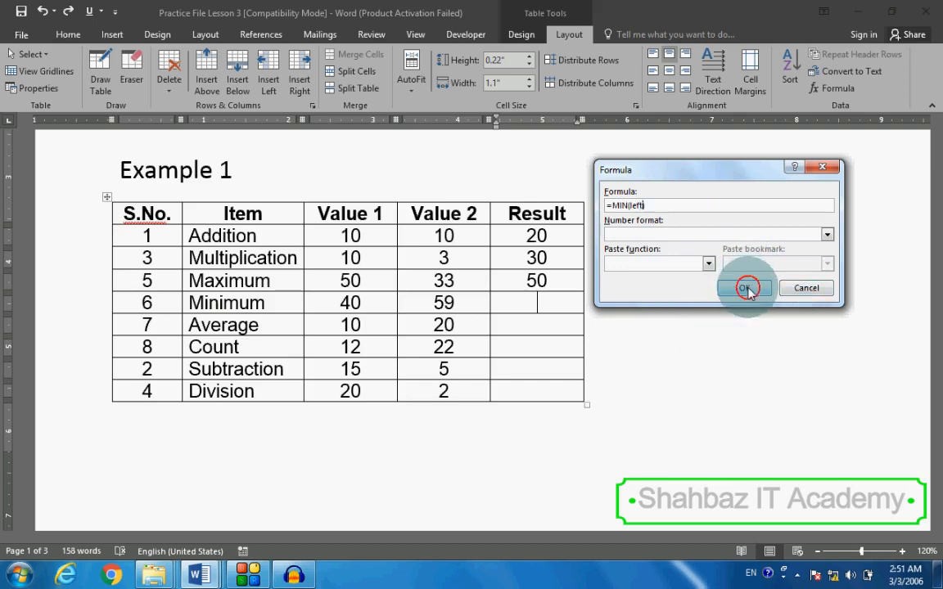
left_click(426, 304)
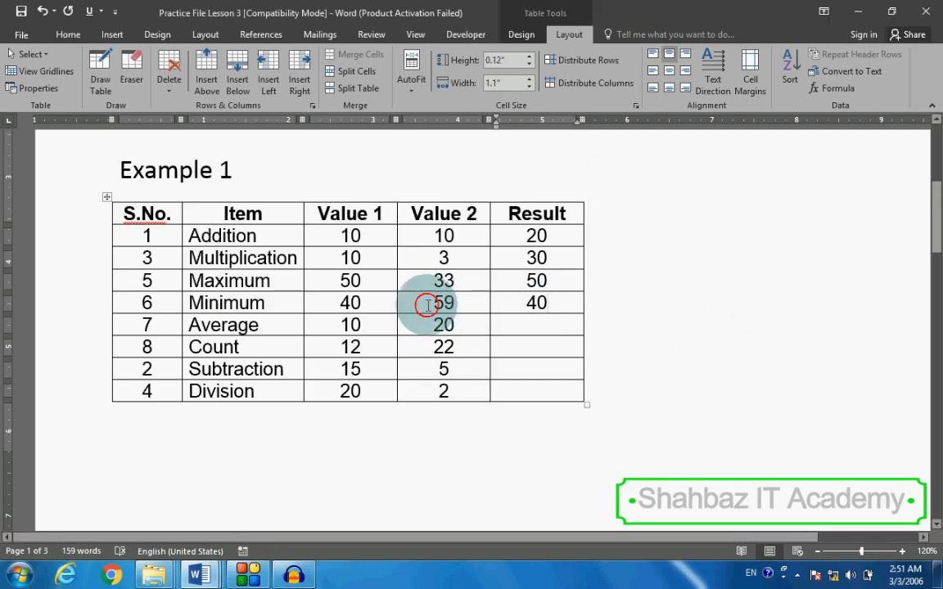
left_click_drag(426, 304, 385, 309)
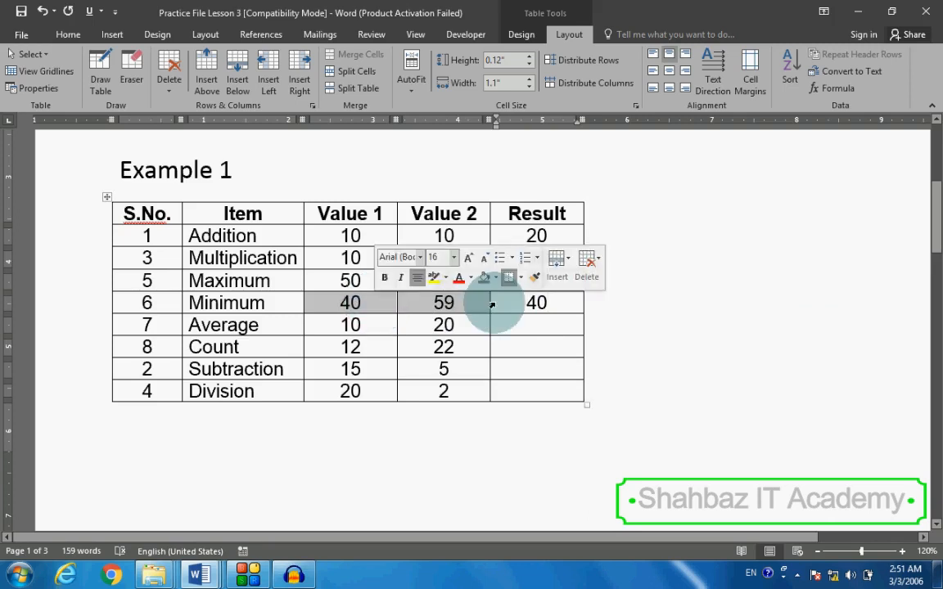
left_click(517, 310)
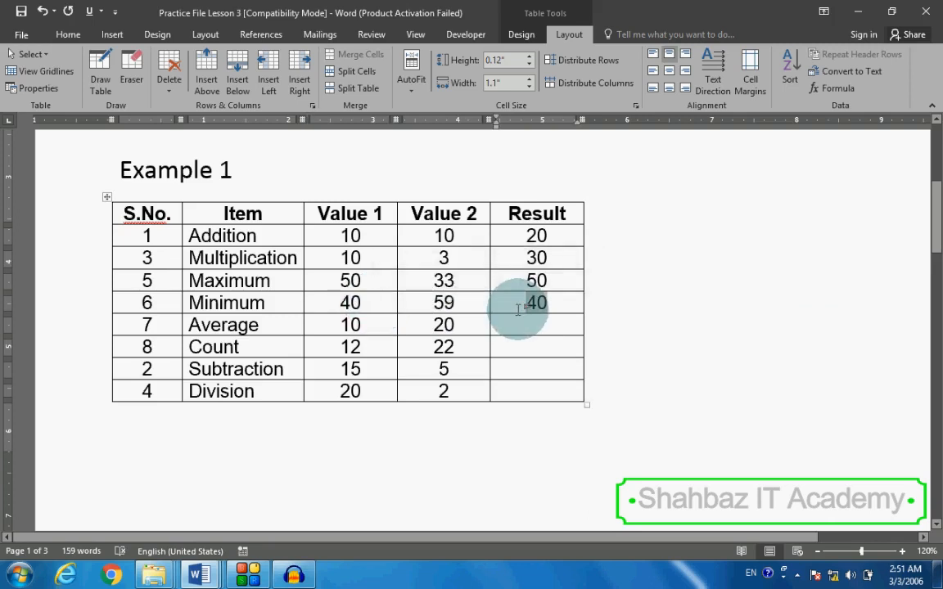
Step: Insert a formula in the Average row's Result cell using the AVERAGE function with the argument left
scroll(520, 310, "down", 3)
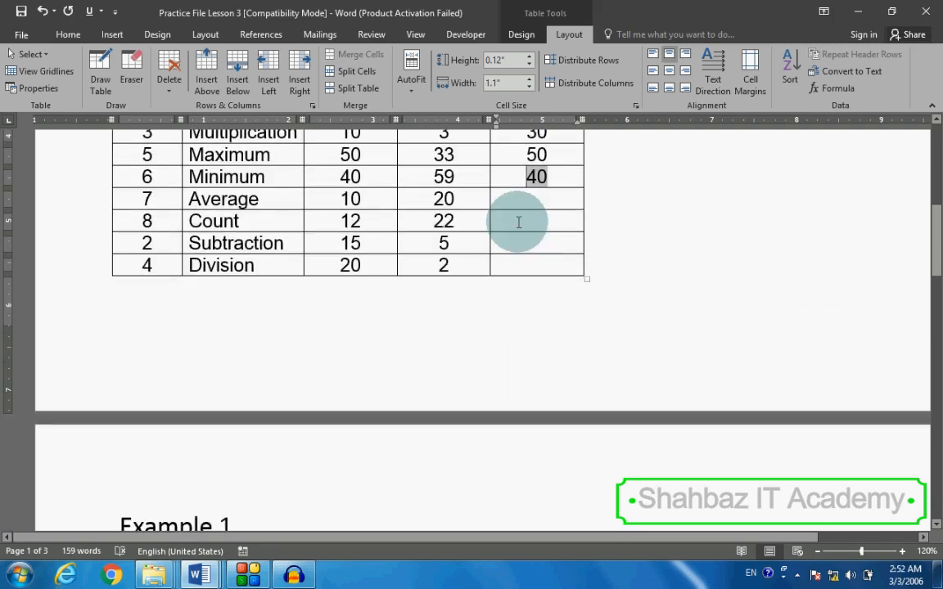
left_click(513, 196)
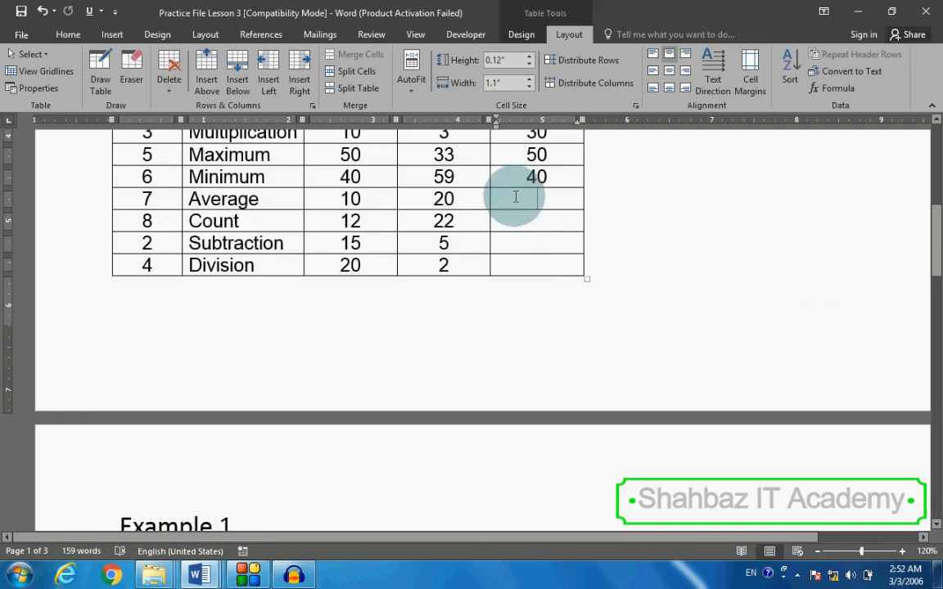
left_click(819, 93)
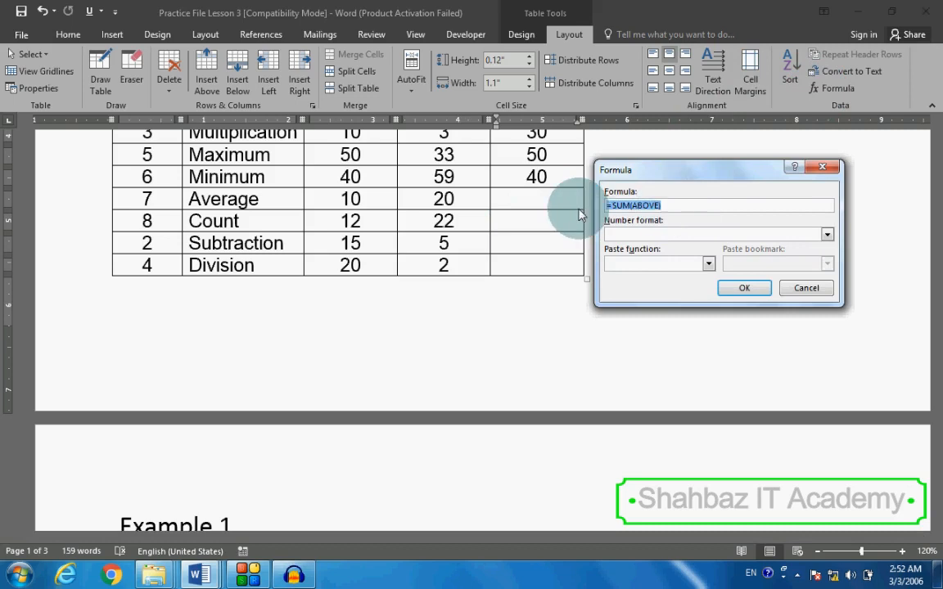
key("Left")
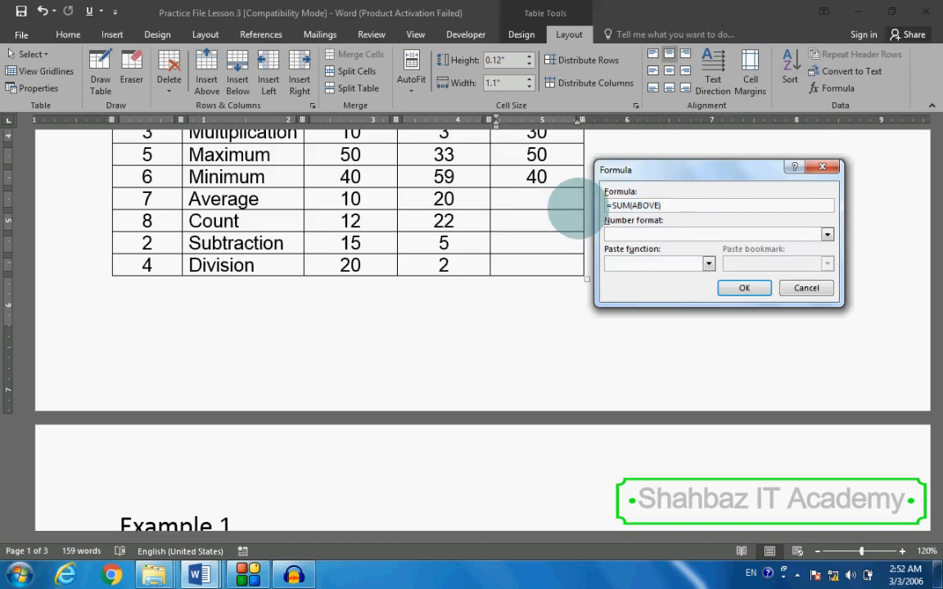
key("shift+End")
key("Delete")
type("=")
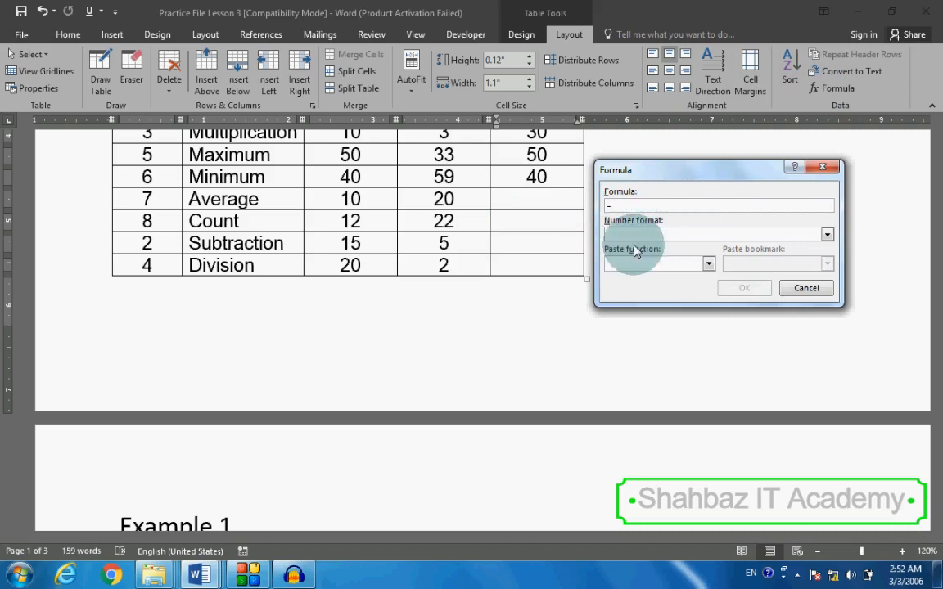
left_click(679, 264)
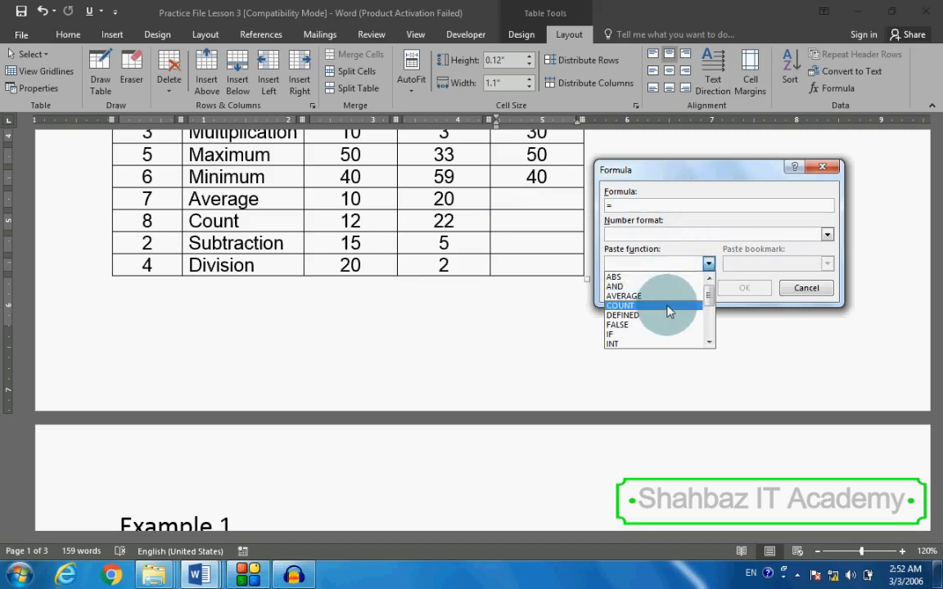
scroll(669, 315, "down", 2)
scroll(669, 314, "up", 2)
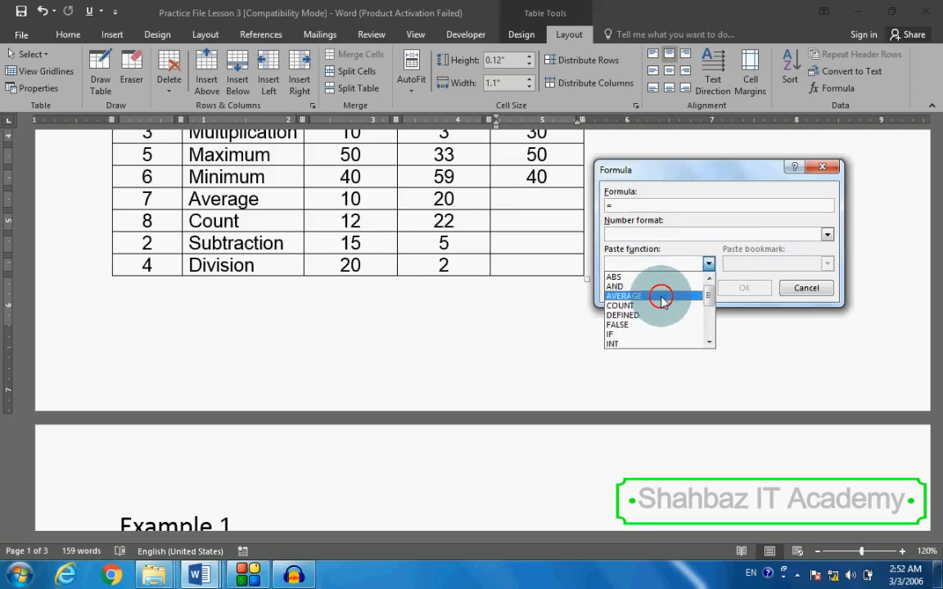
left_click(659, 295)
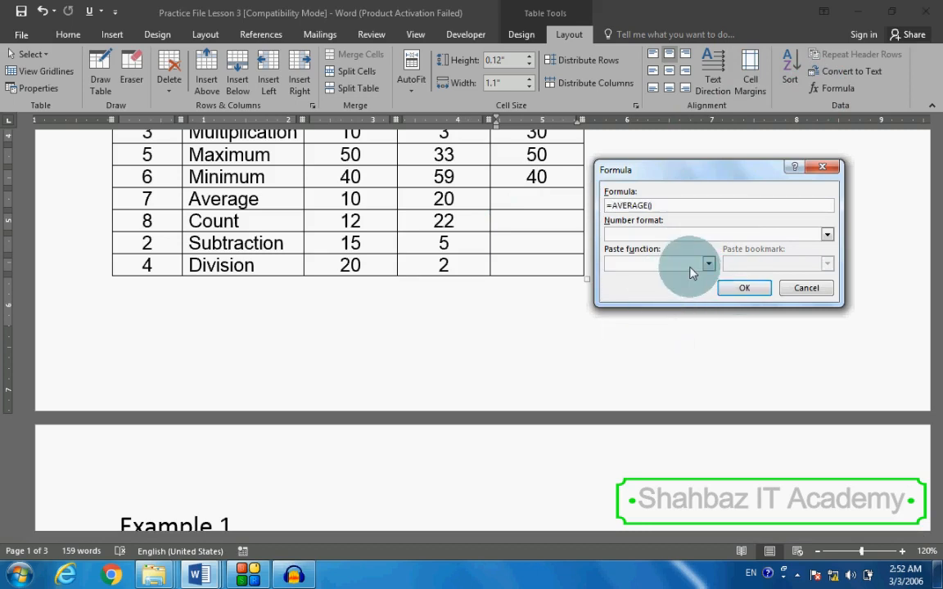
type("left")
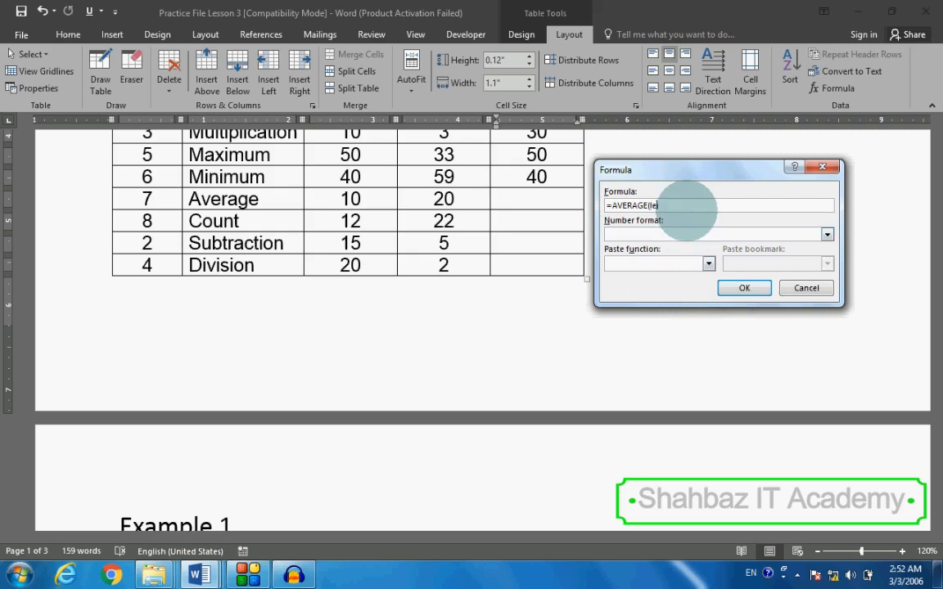
left_click(744, 292)
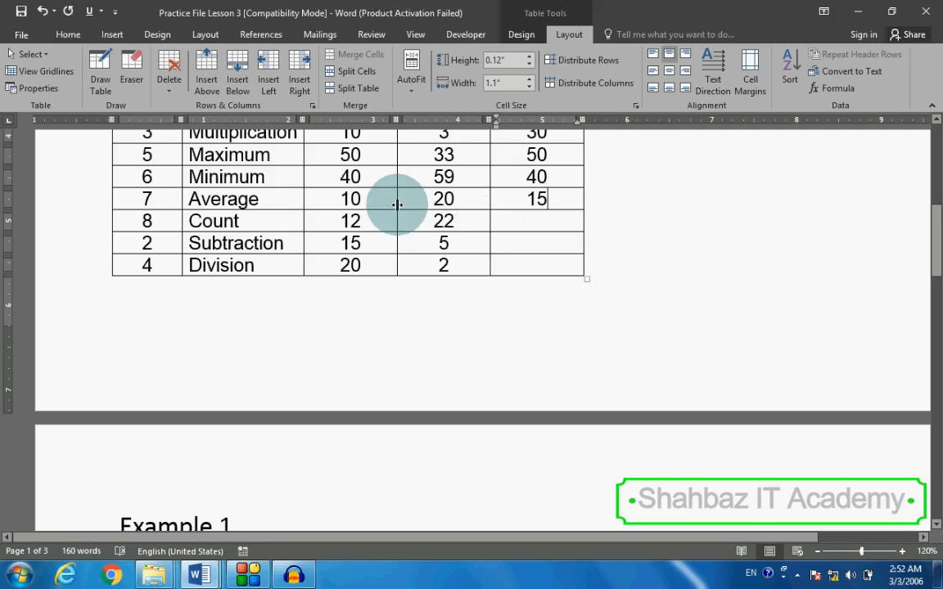
Step: Insert the formula =COUNT(left) in the Count row's Result cell and compare it with the row's two value cells
left_click(508, 225)
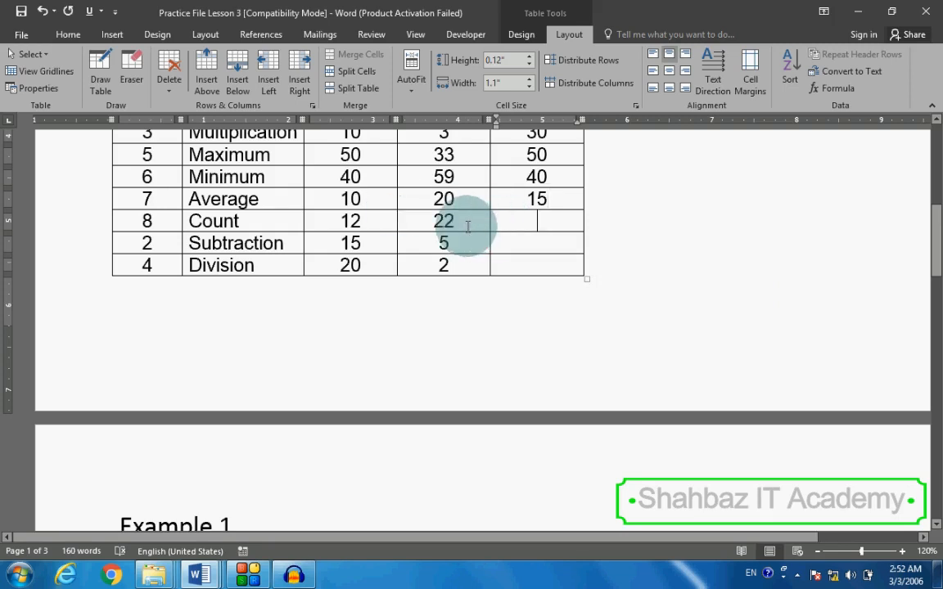
left_click_drag(467, 226, 354, 221)
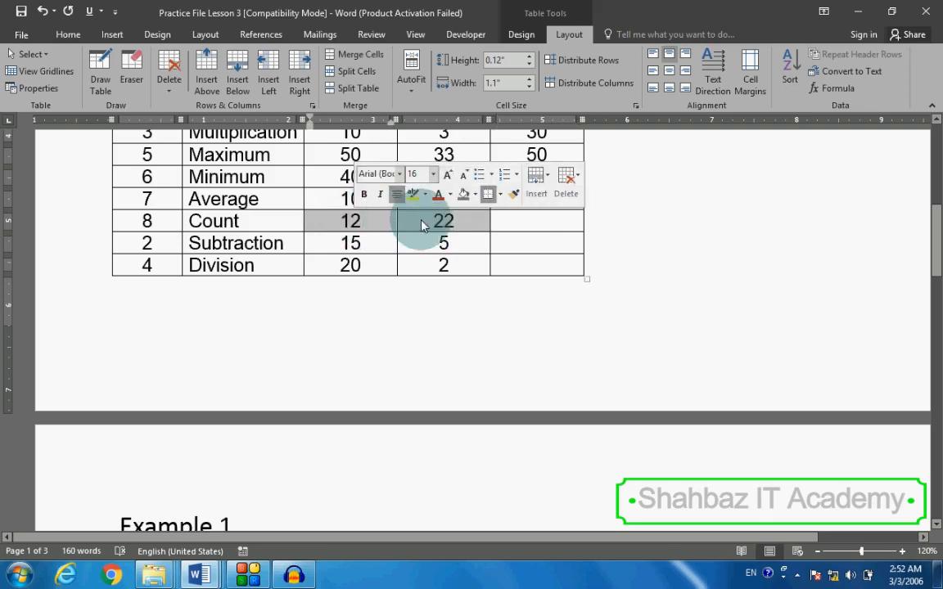
left_click(526, 221)
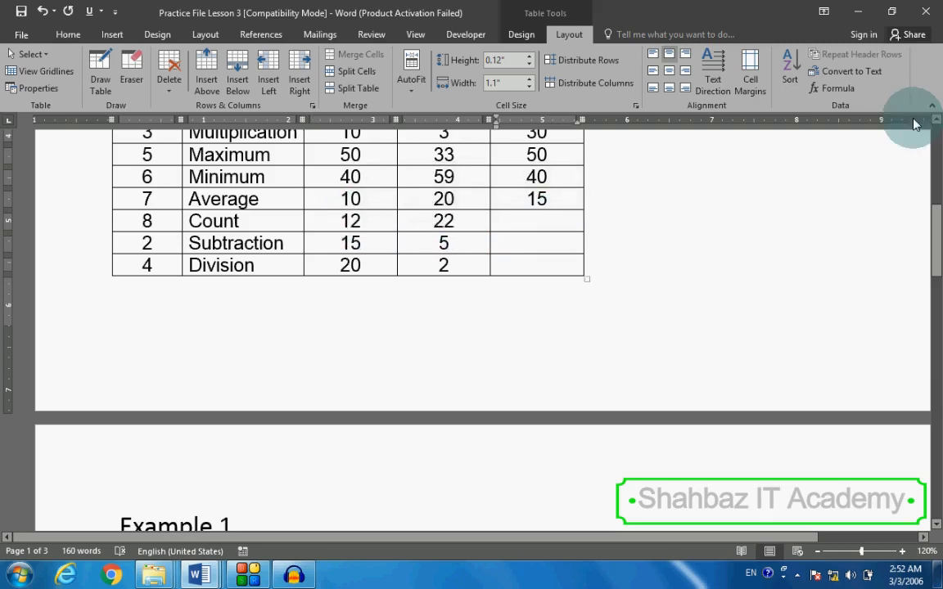
left_click(831, 88)
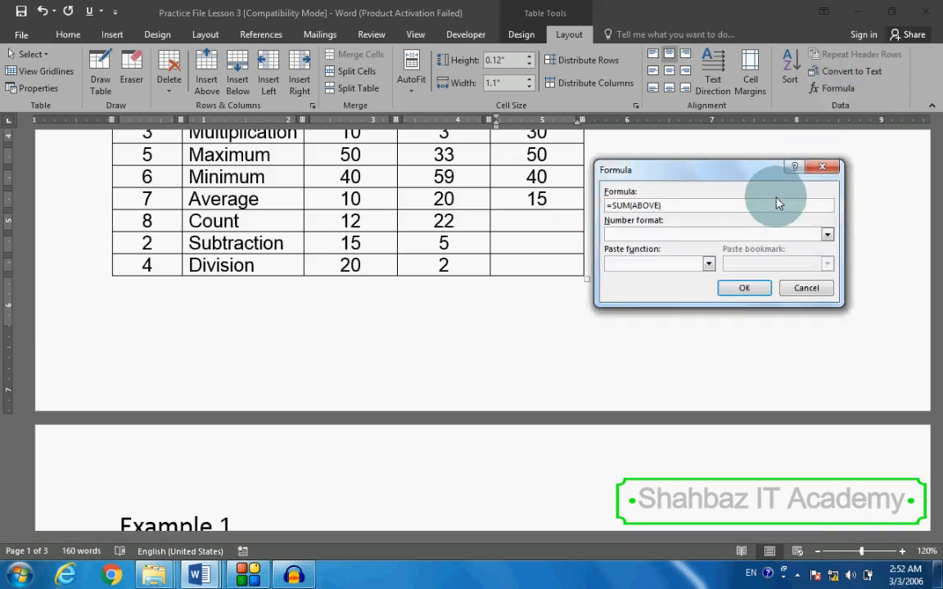
key("BackSpace")
key("BackSpace")
key("BackSpace")
key("BackSpace")
key("BackSpace")
key("BackSpace")
key("BackSpace")
key("BackSpace")
key("BackSpace")
key("BackSpace")
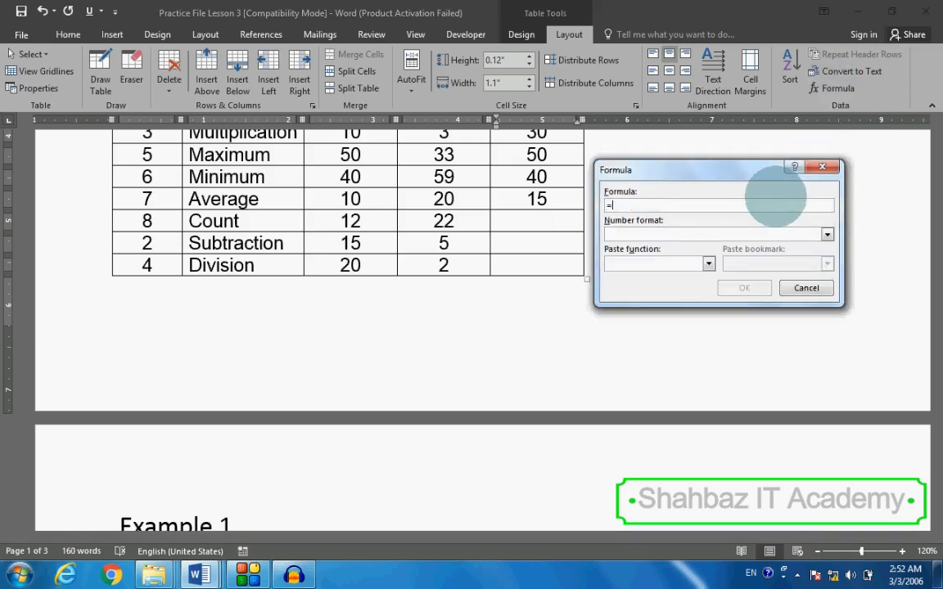
left_click(708, 263)
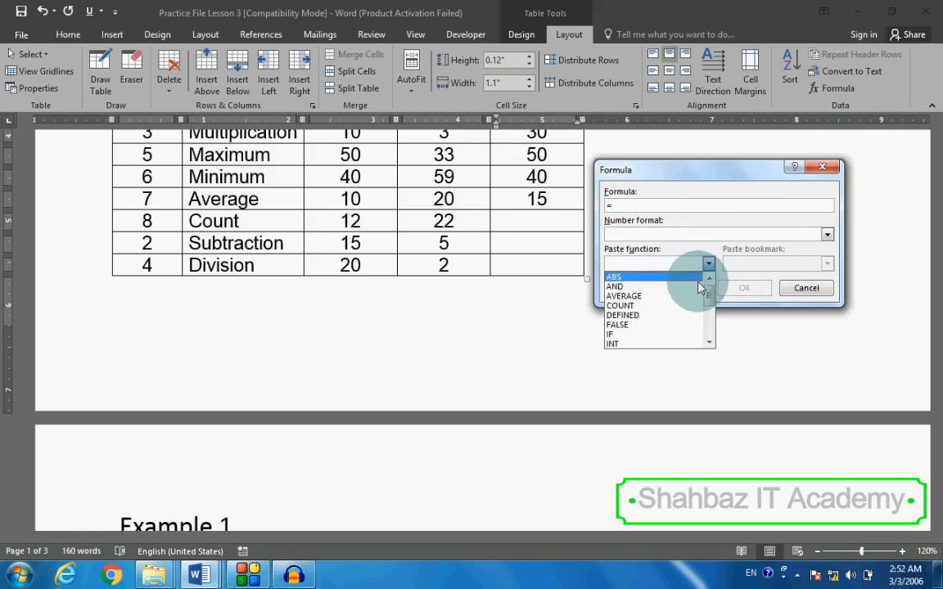
left_click(664, 296)
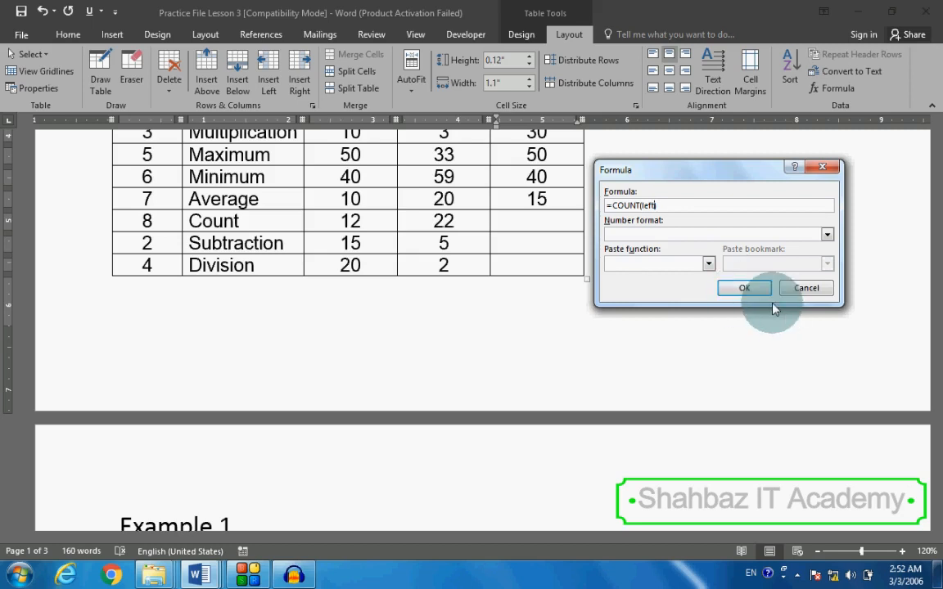
left_click(745, 291)
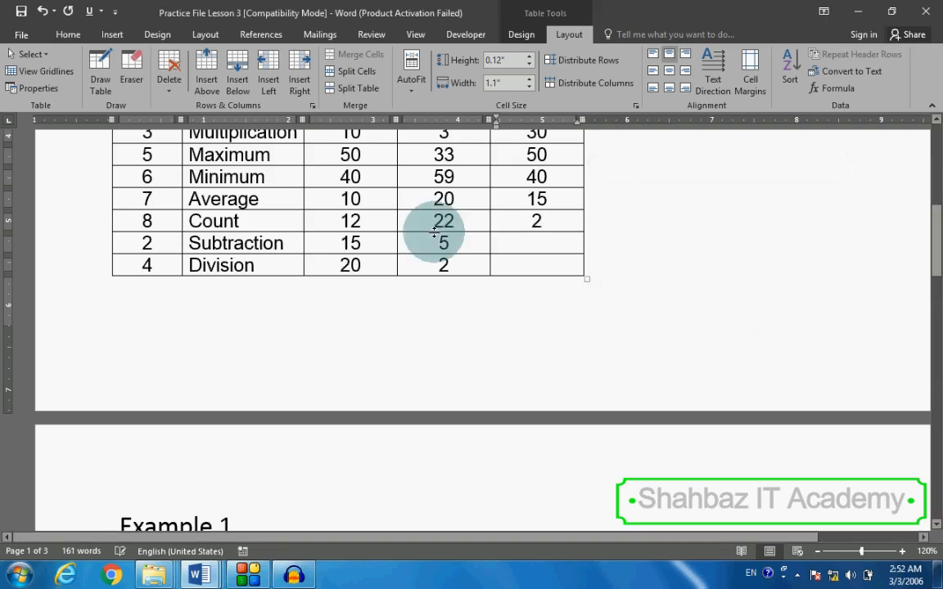
left_click_drag(416, 227, 446, 217)
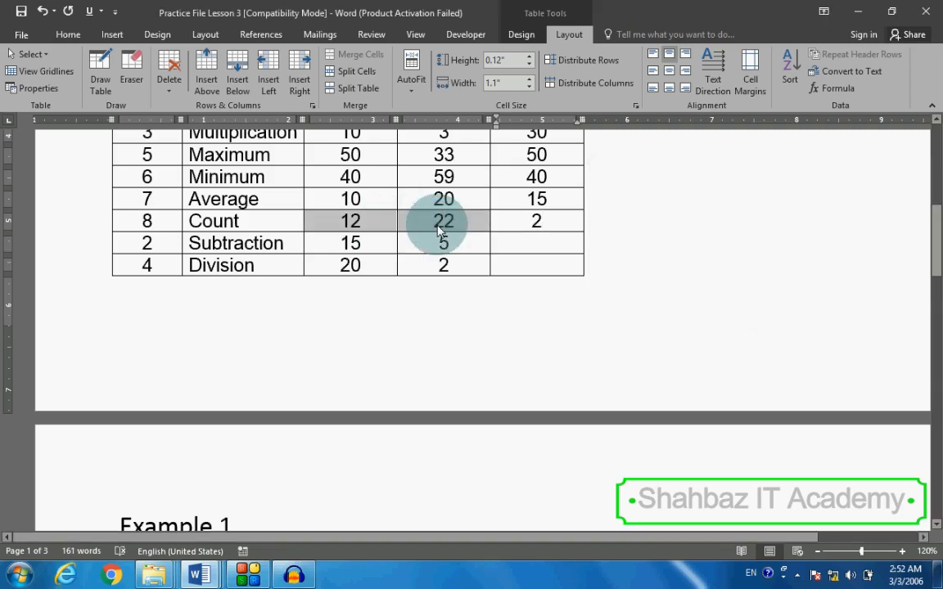
Step: Change the Addition row's Value 2 to 13
left_click(520, 246)
scroll(522, 248, "up", 2)
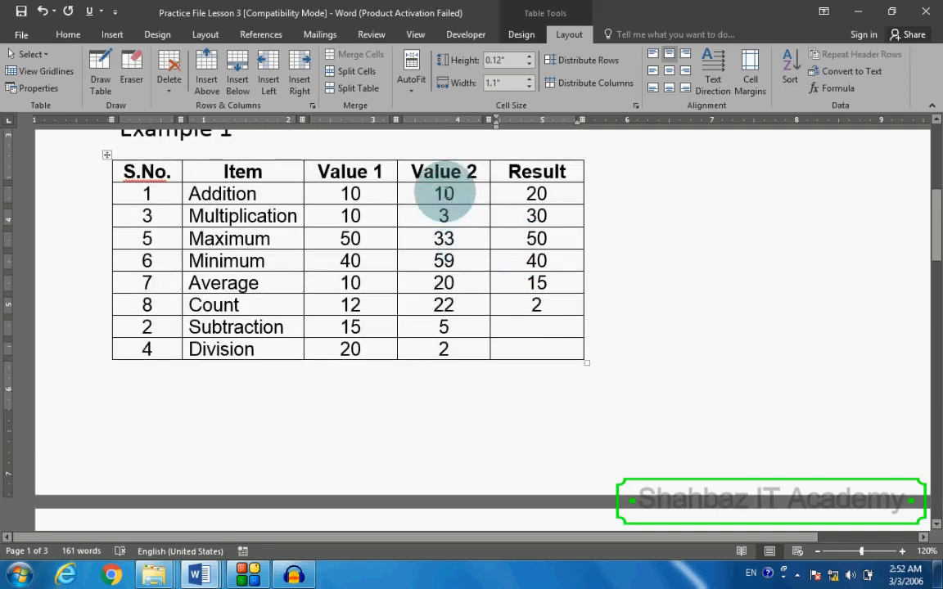
left_click(445, 193)
left_click(540, 219)
left_click(540, 261)
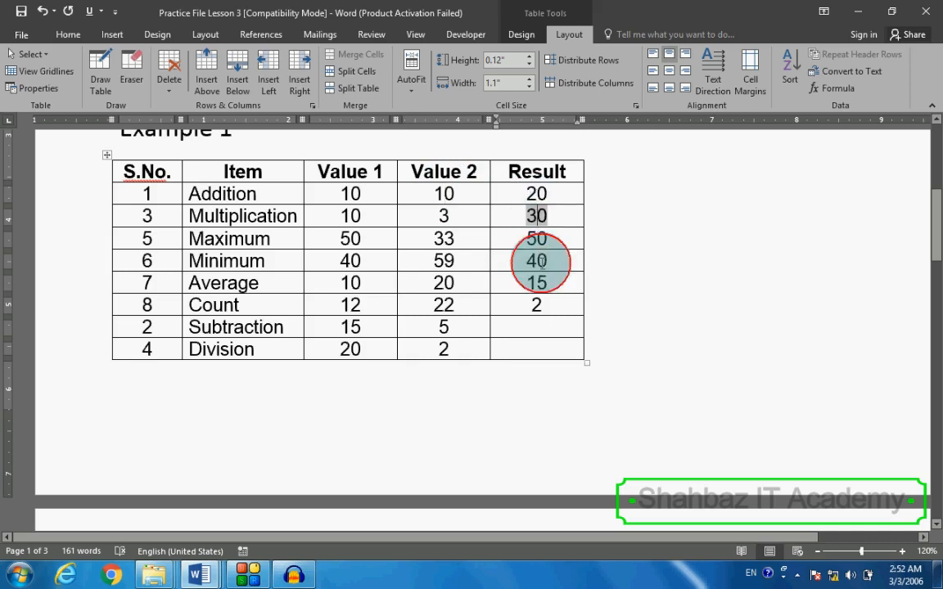
left_click(484, 194)
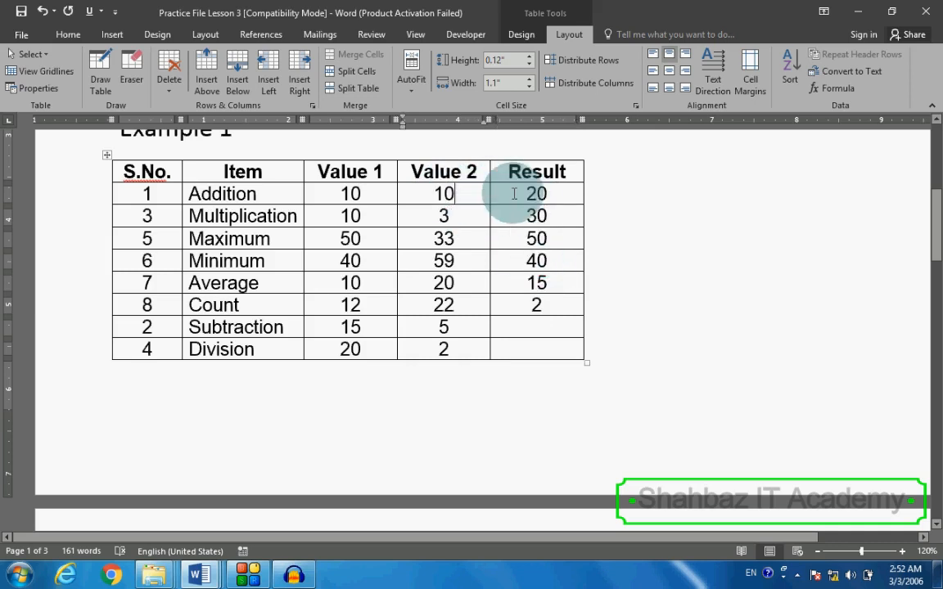
key("BackSpace")
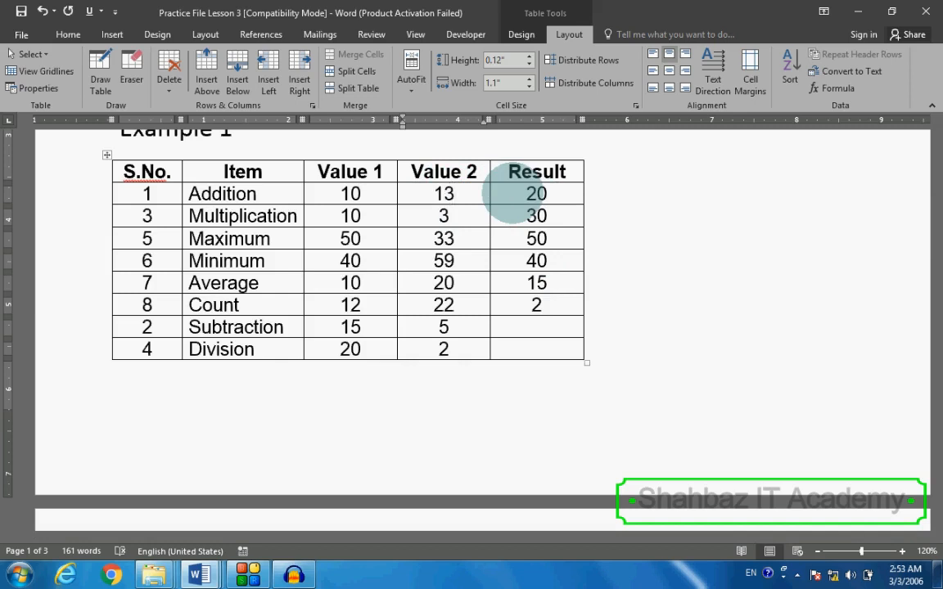
Step: Update the formula field in the Addition row's Result cell so it recalculates from the changed value
left_click(533, 194)
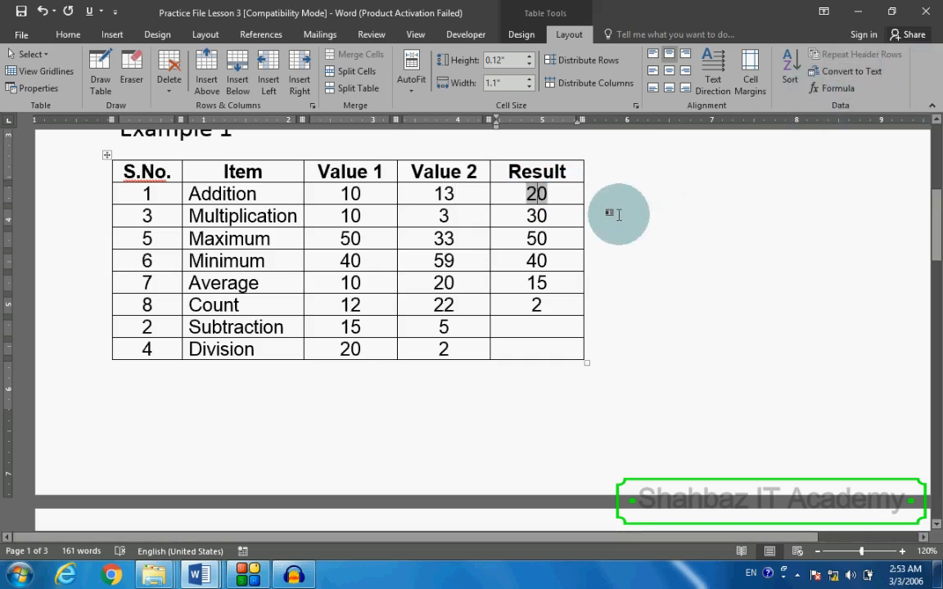
left_click(534, 194)
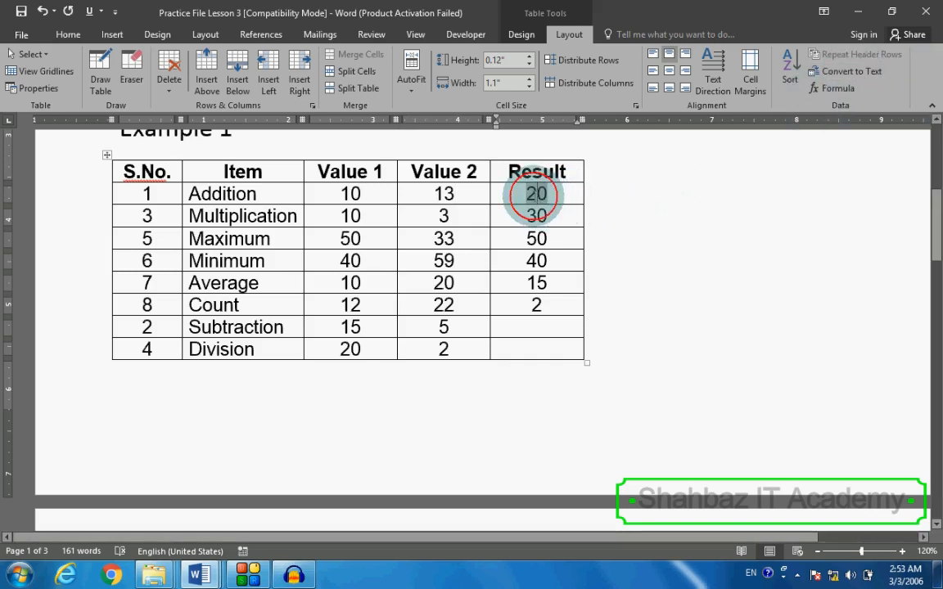
right_click(534, 194)
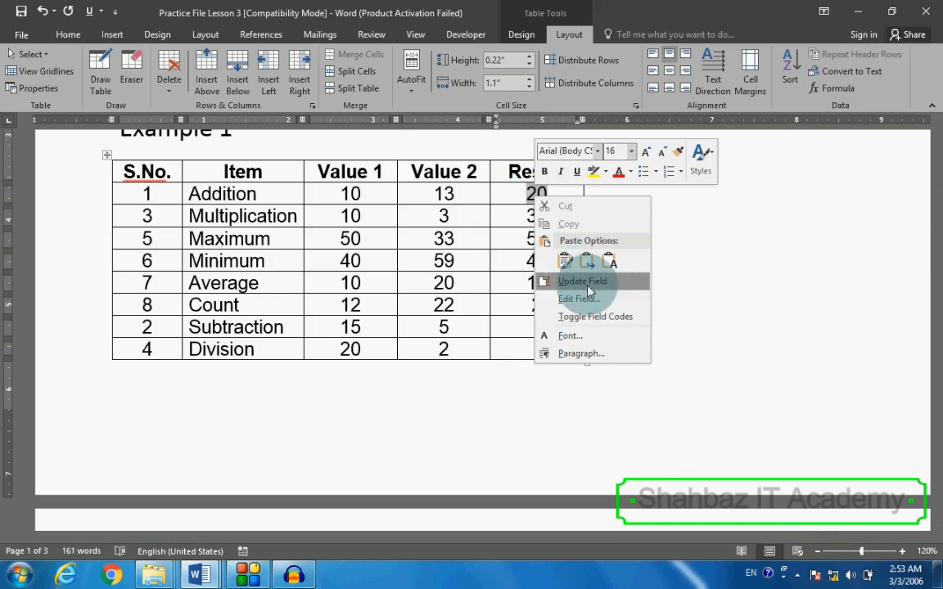
left_click(583, 282)
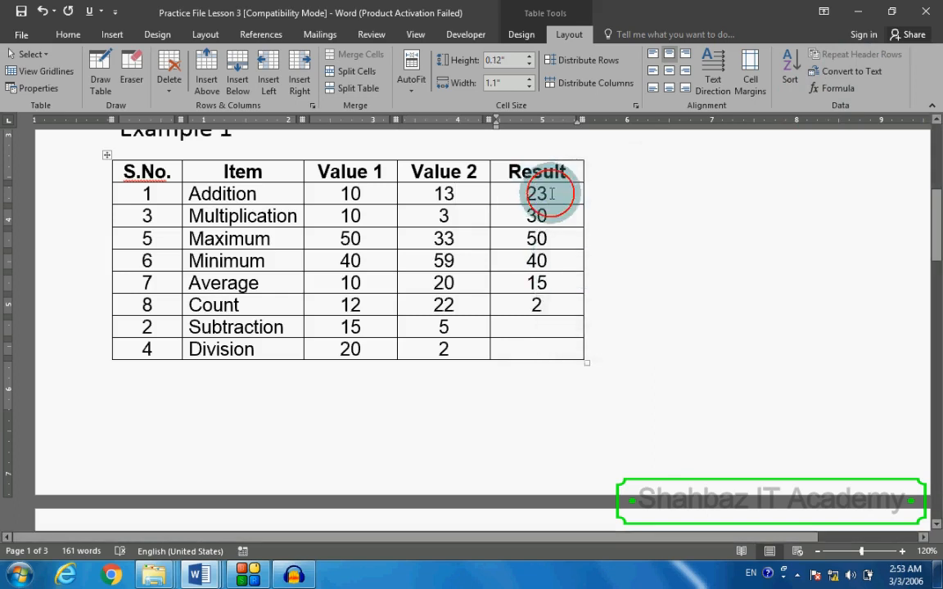
Step: Change the Multiplication row's Value 2 to 23 and update the formula field in its Result cell
left_click(478, 219)
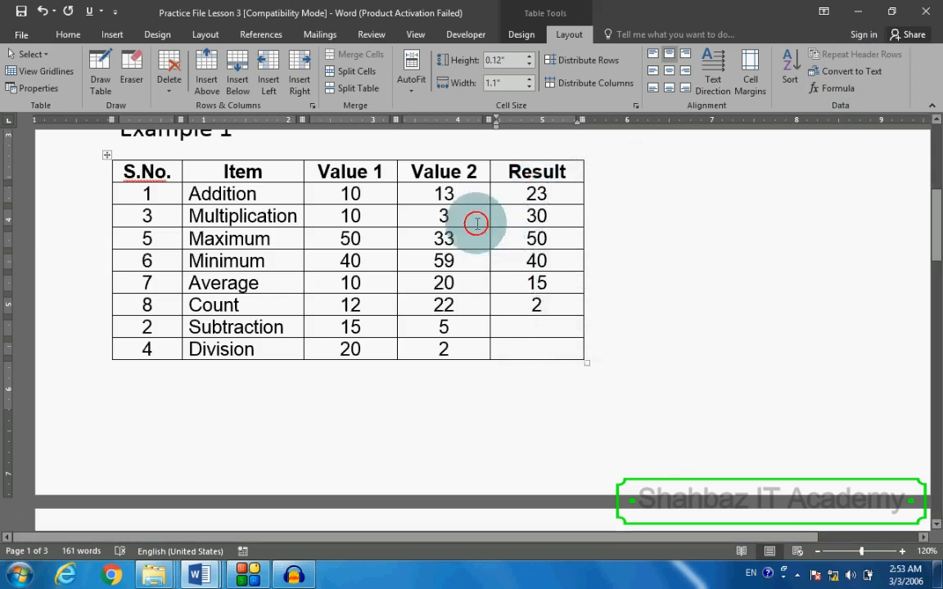
key("BackSpace")
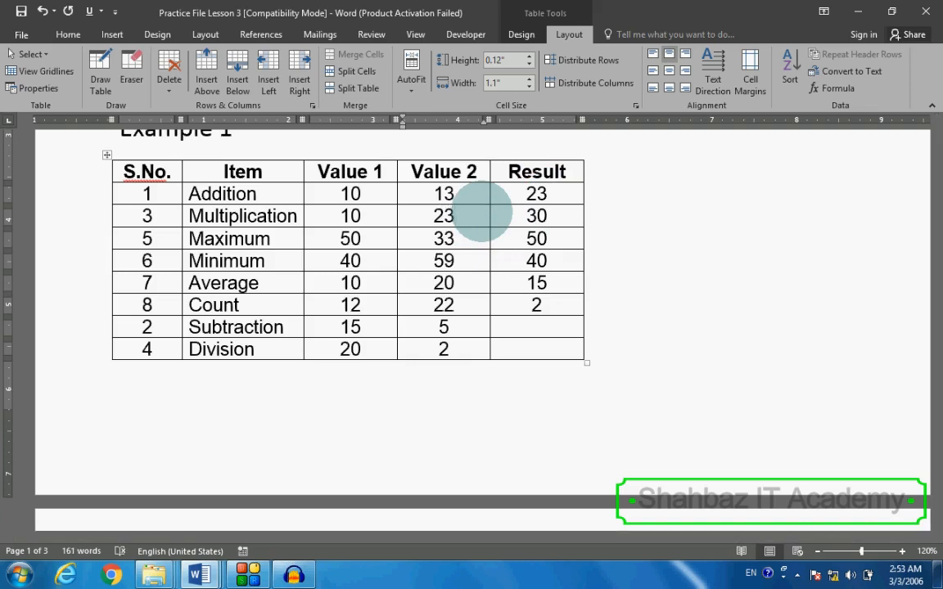
left_click(532, 218)
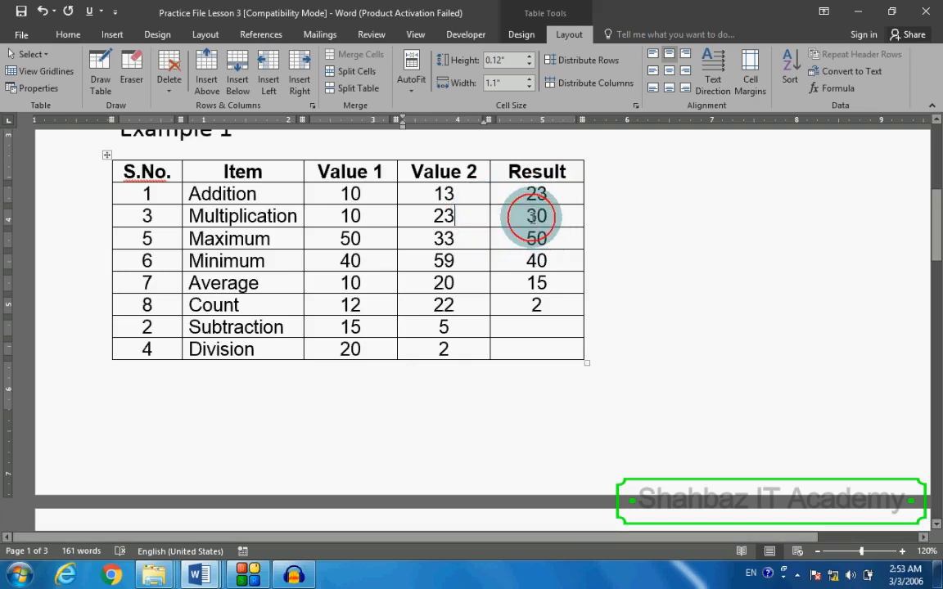
right_click(532, 215)
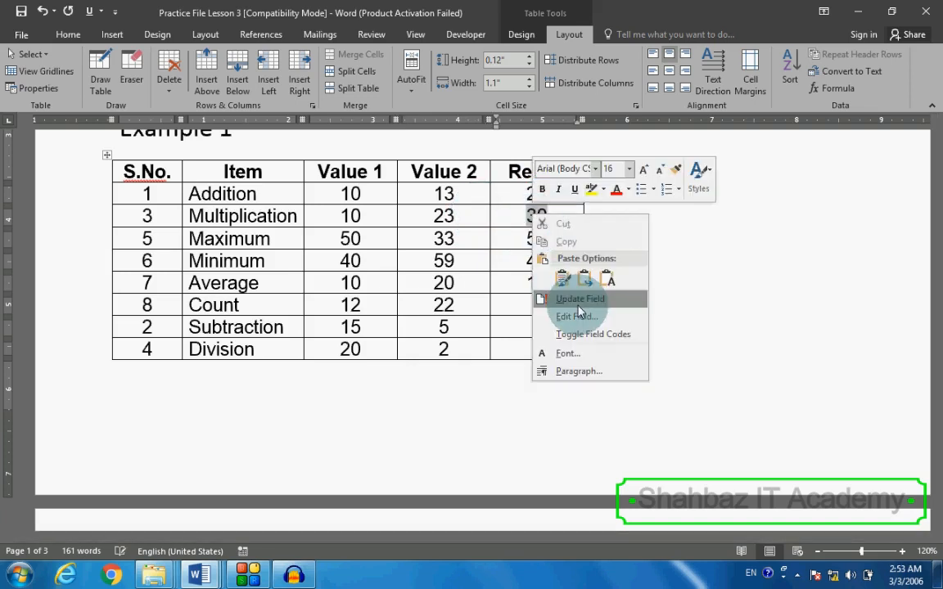
left_click(578, 303)
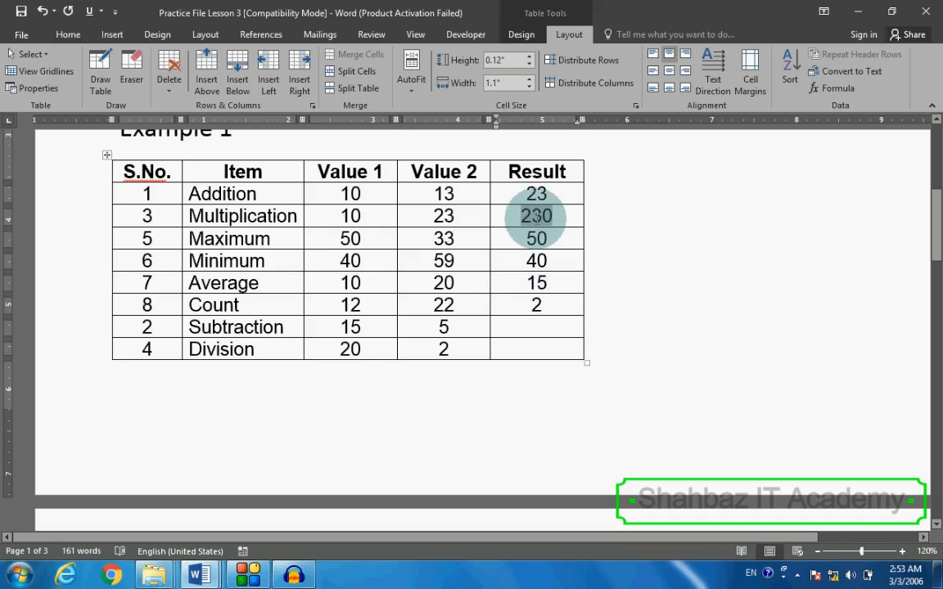
left_click_drag(489, 214, 380, 216)
left_click(515, 214)
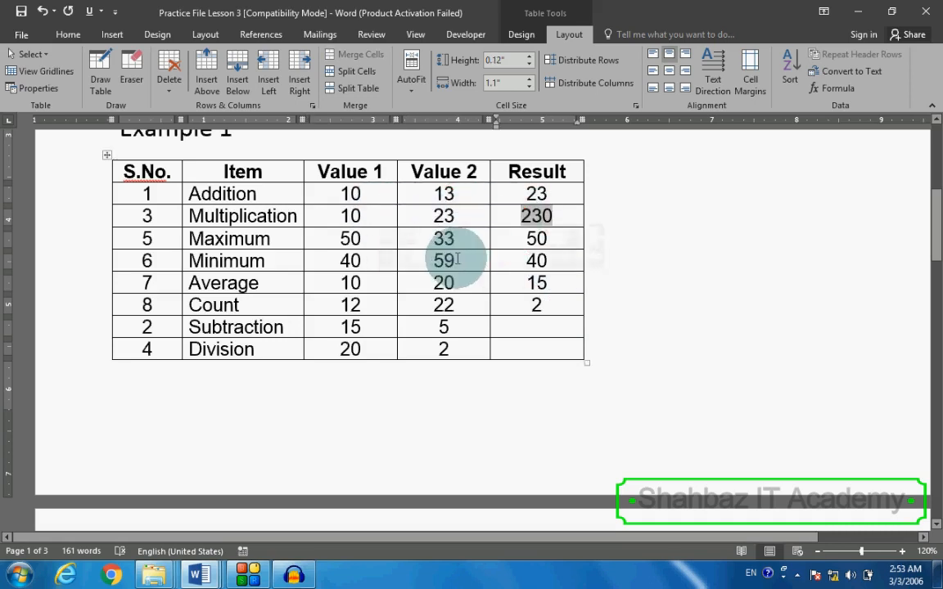
Step: Change the Average row's Value 2 to 50 and update the formula field in its Result cell
left_click(456, 305)
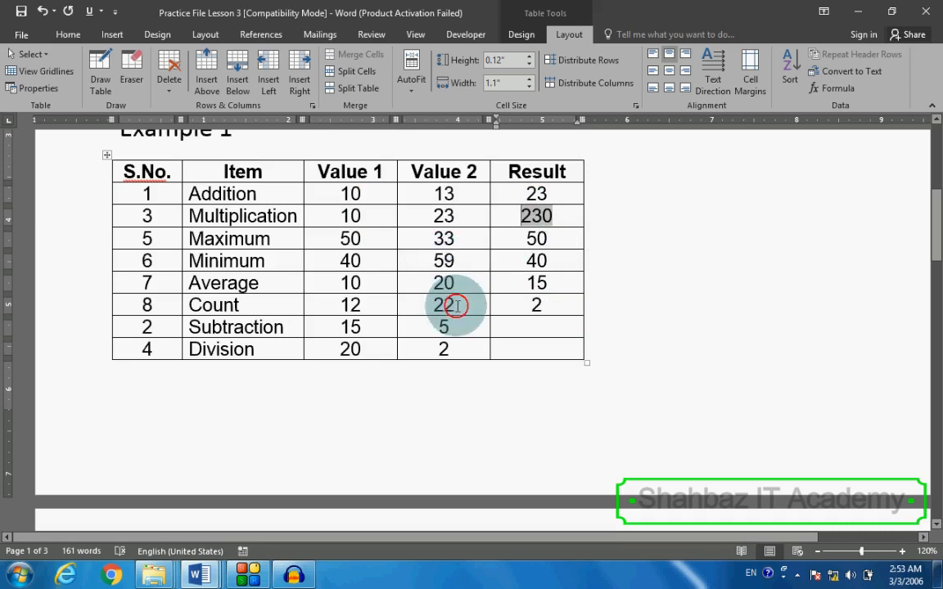
left_click(470, 279)
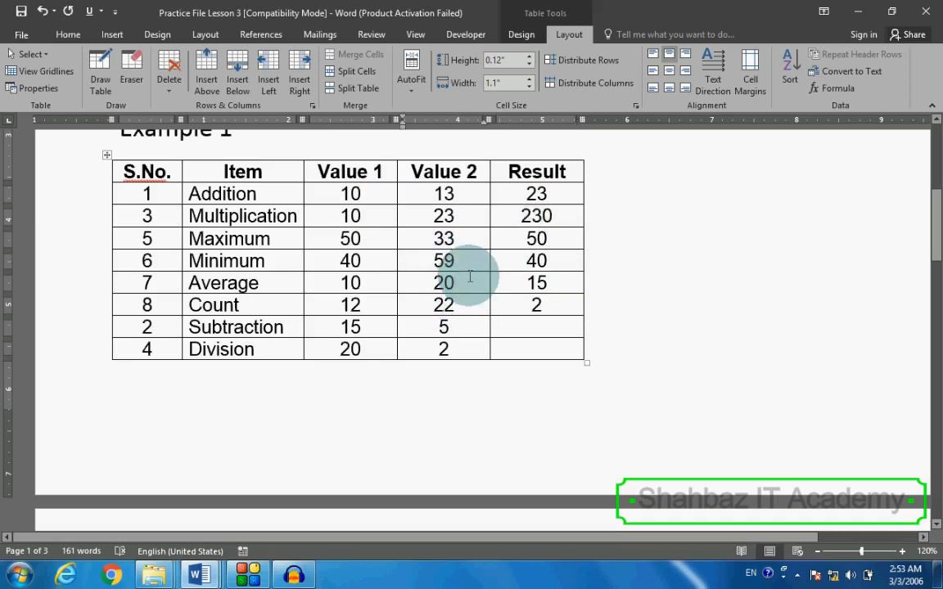
key("BackSpace")
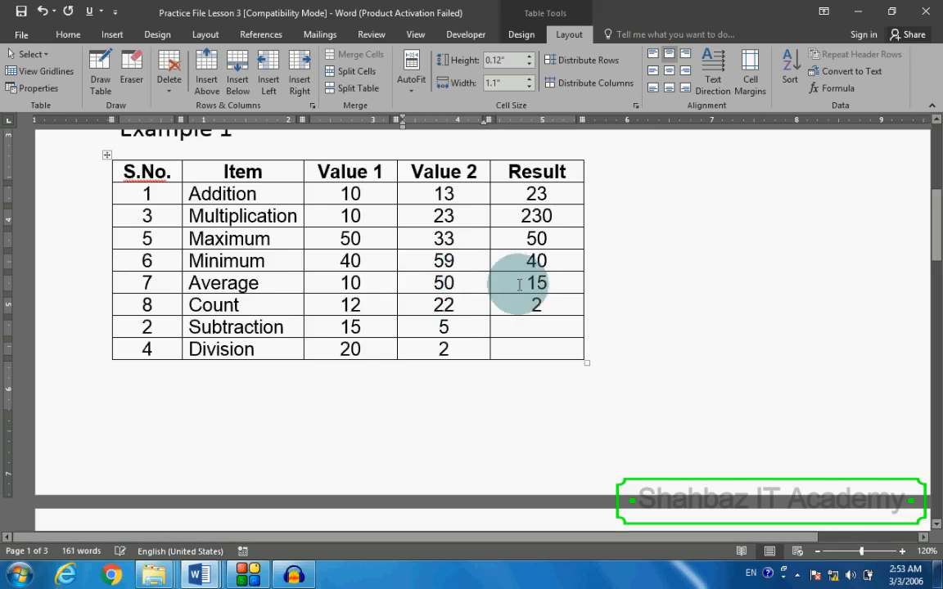
right_click(545, 286)
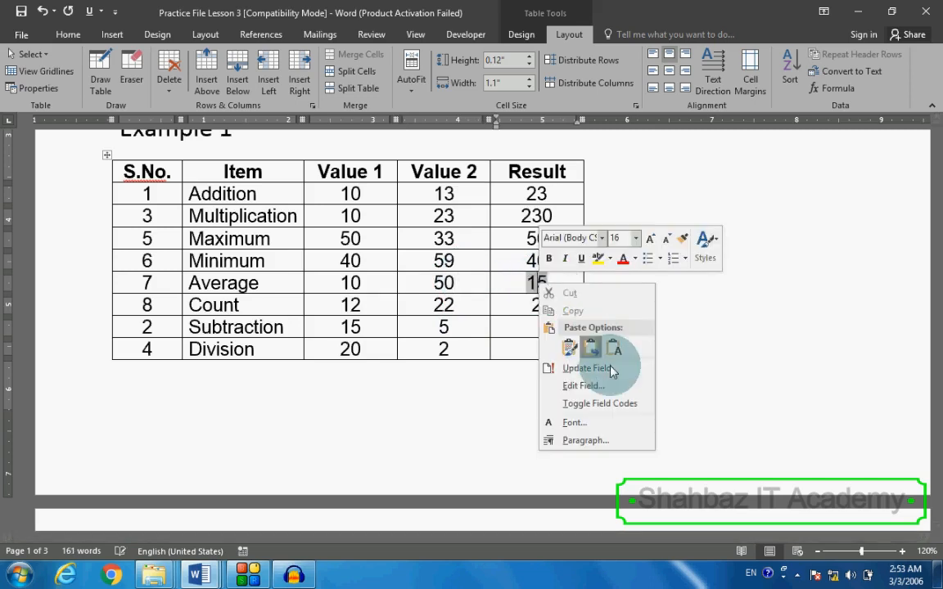
left_click(573, 368)
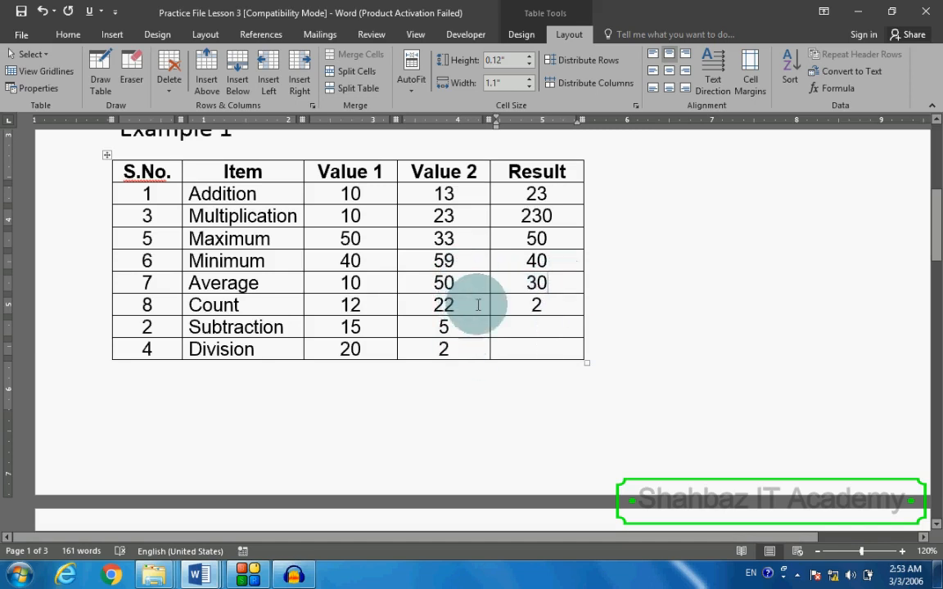
left_click(550, 306)
left_click_drag(559, 292, 567, 200)
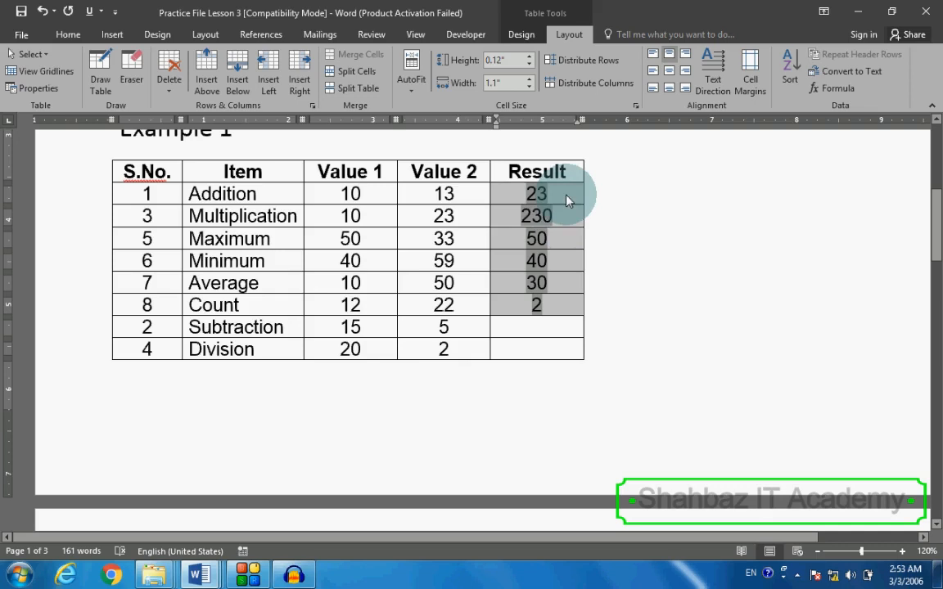
Step: Insert the formula =SUM(above) in the Subtraction row's Result cell to total the results above it
left_click(563, 330)
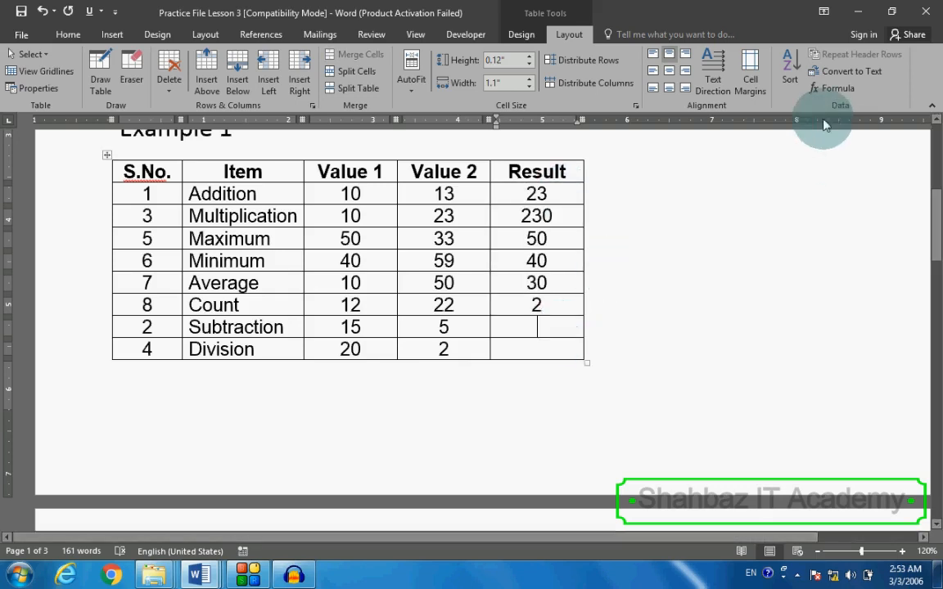
left_click(824, 94)
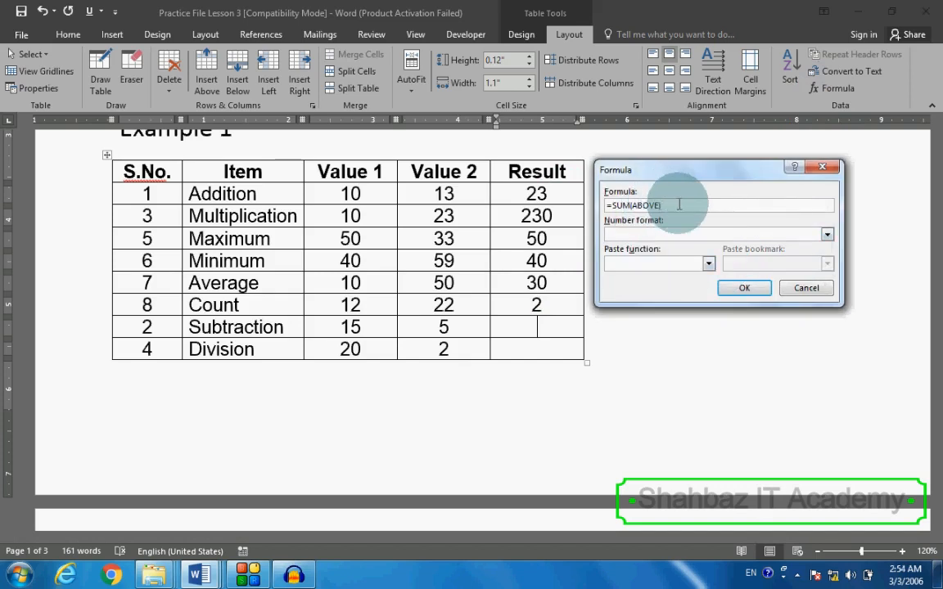
left_click_drag(662, 205, 607, 205)
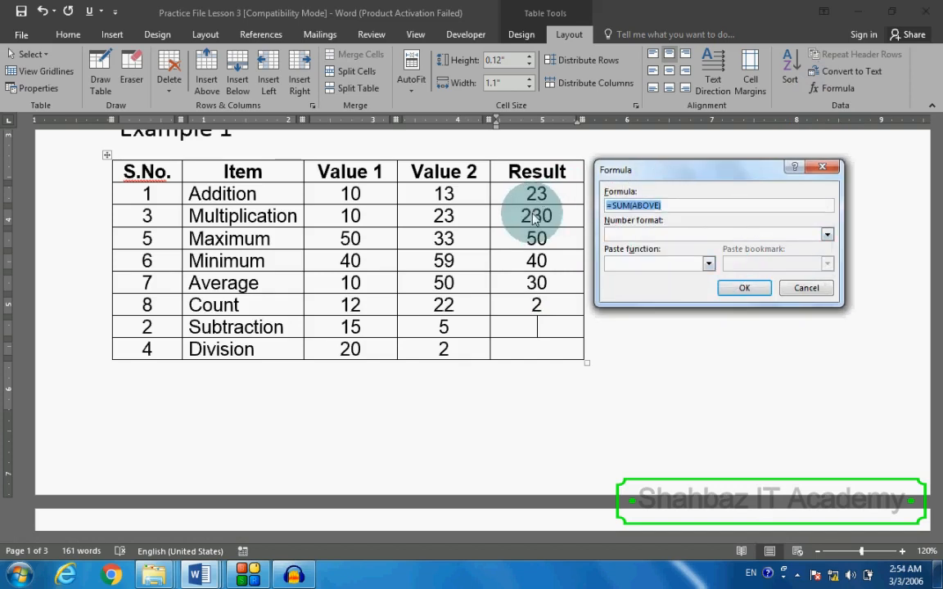
key("BackSpace")
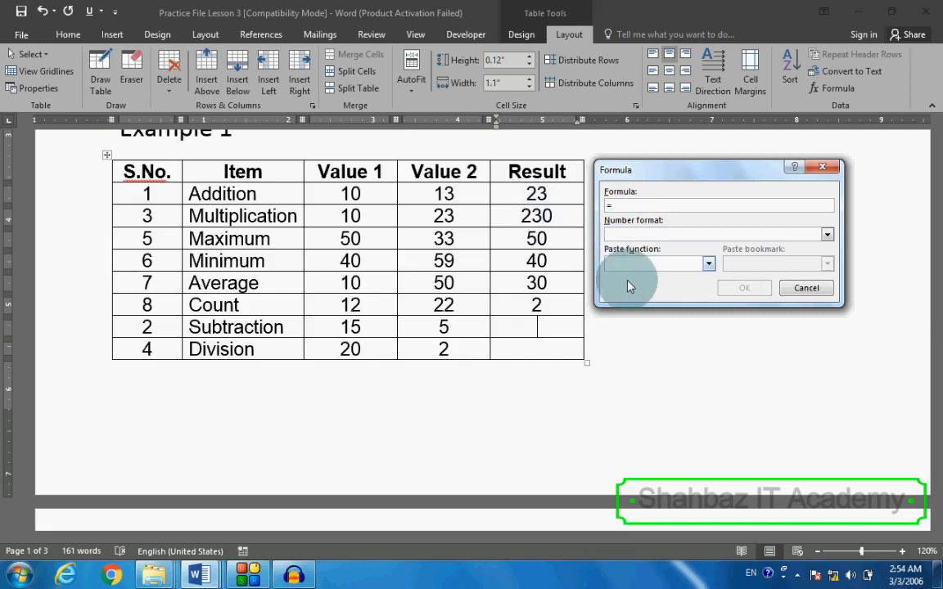
left_click(707, 262)
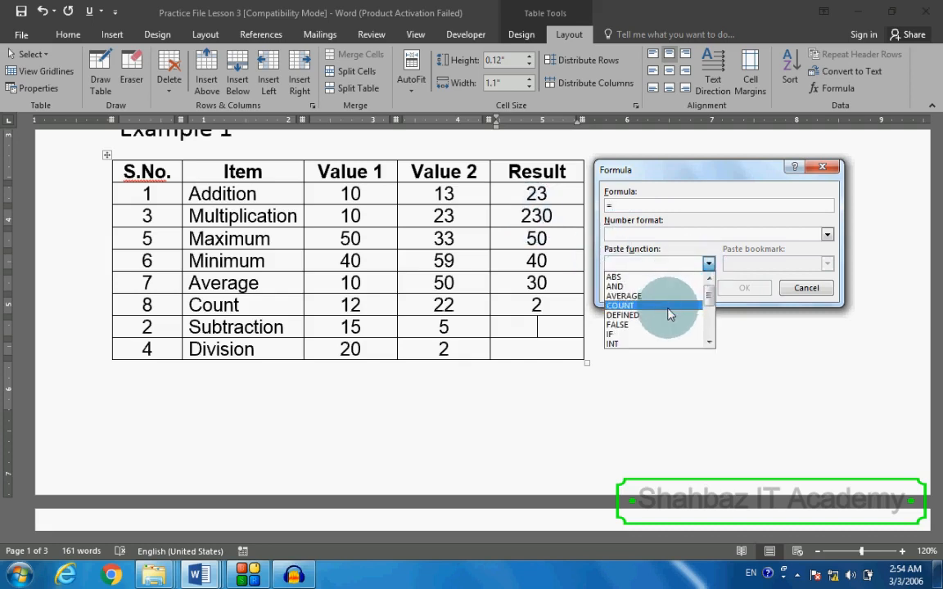
scroll(669, 311, "down", 1)
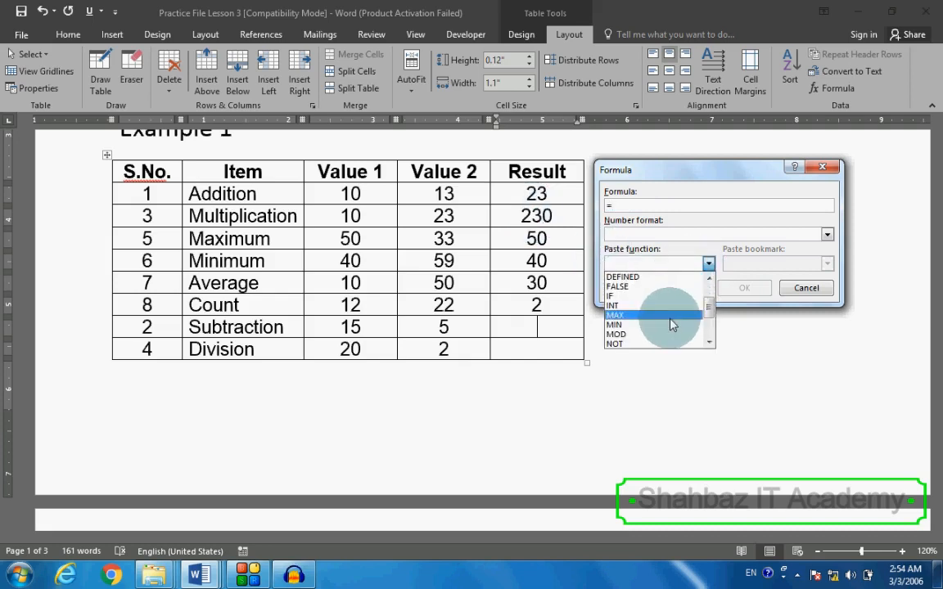
scroll(670, 321, "down", 2)
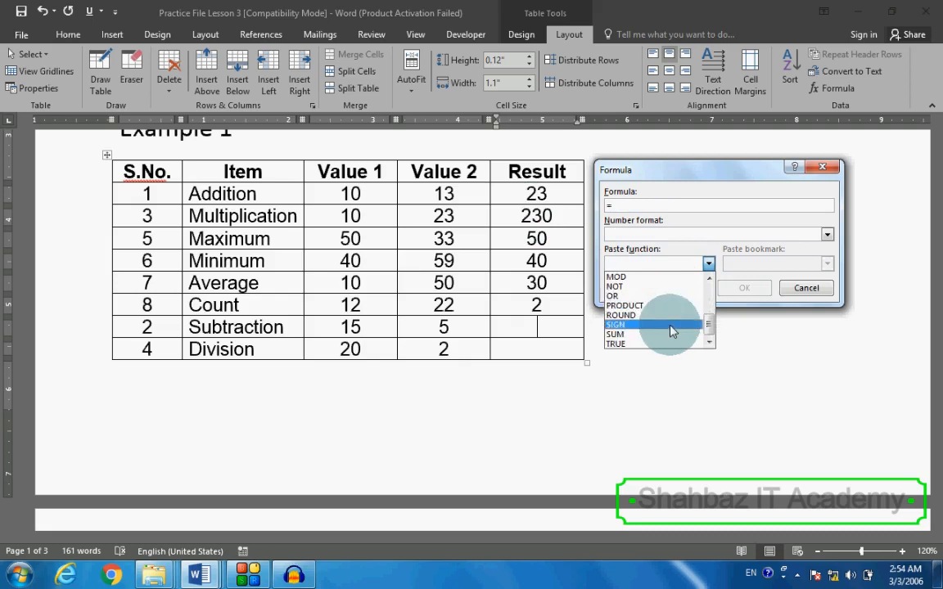
left_click(669, 335)
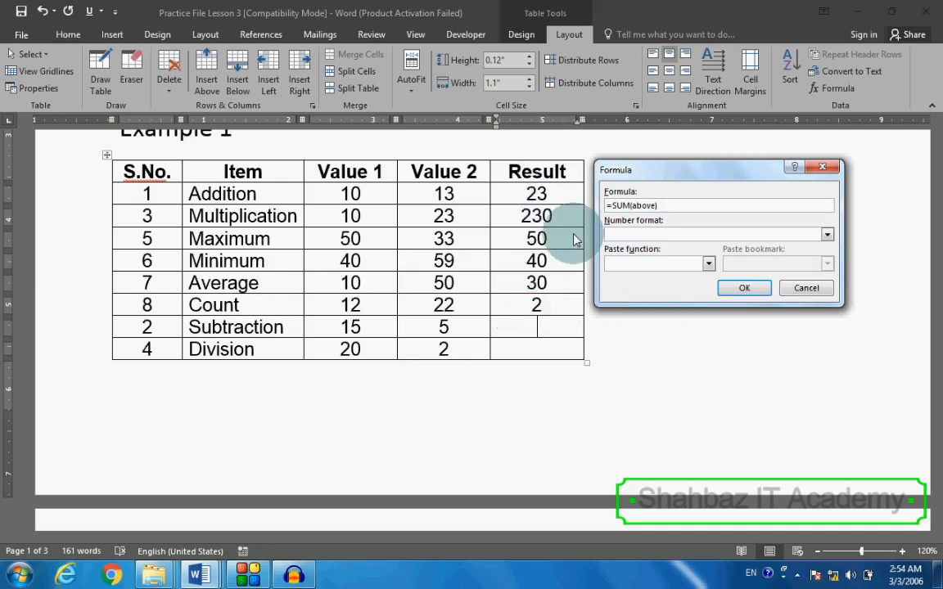
left_click(744, 287)
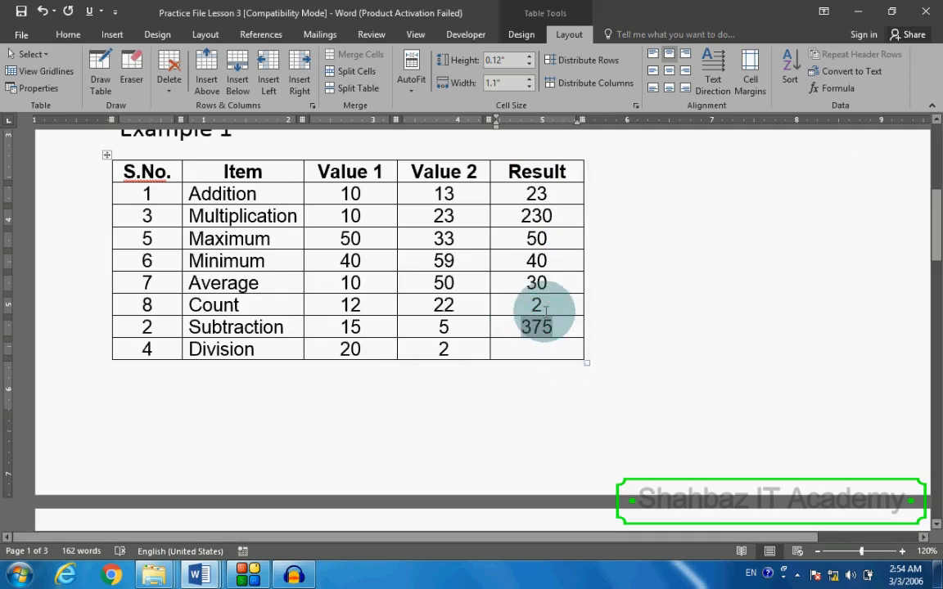
Step: Delete the SUM formula field from the Subtraction row's Result cell
left_click(565, 326)
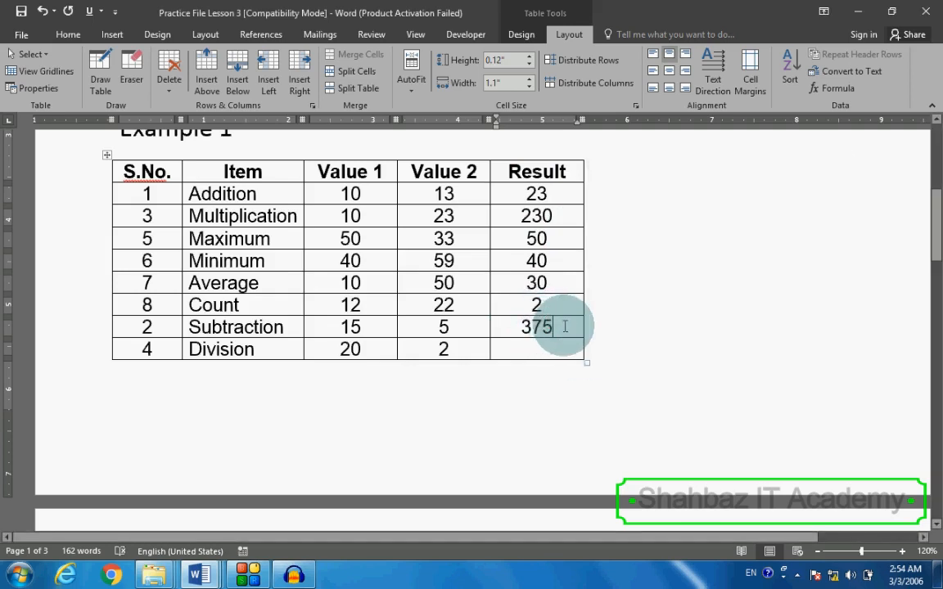
double_click(565, 327)
key("BackSpace")
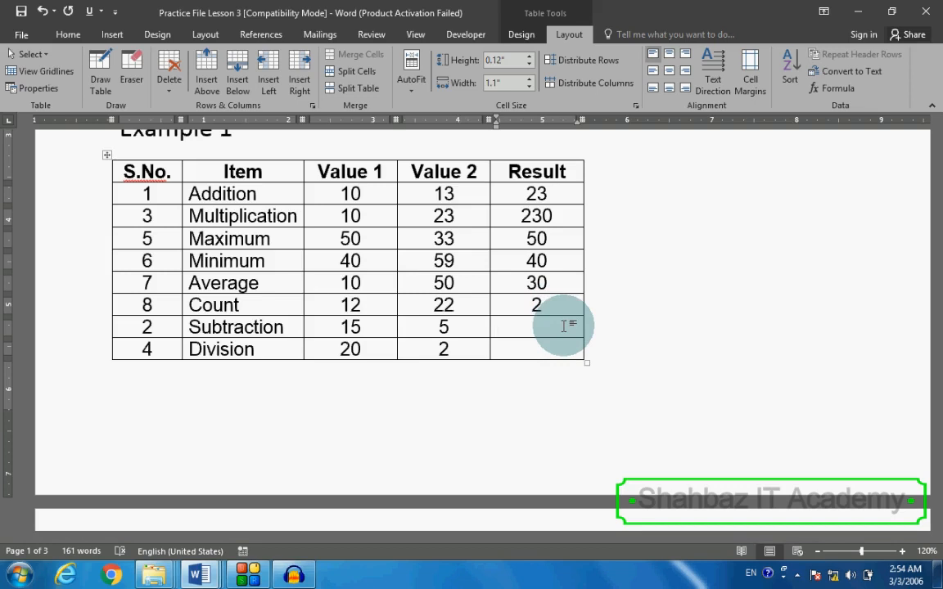
left_click(564, 327)
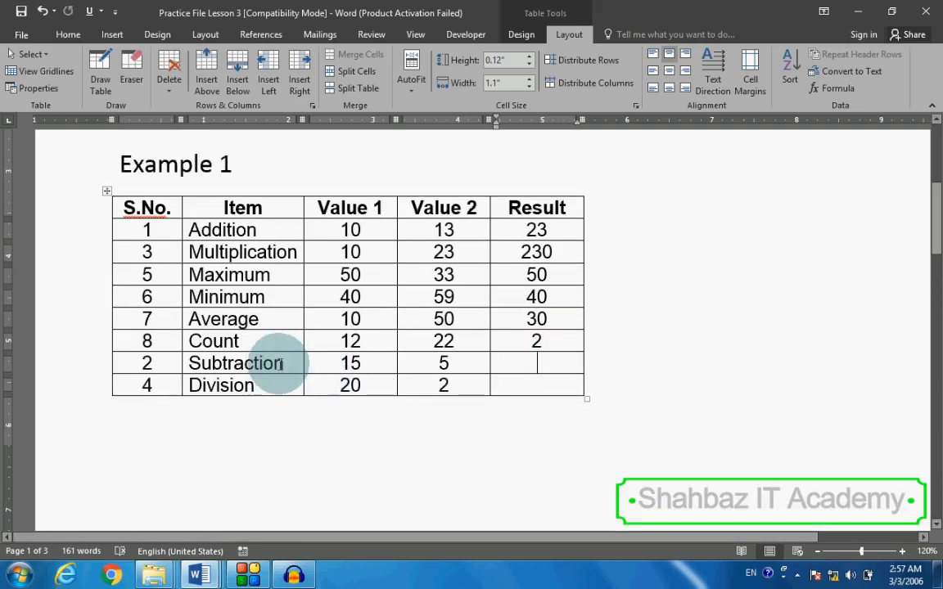
Step: Examine the sample table under "How does MS Word Recognize the Table?" for how column letters and row numbers form cell references
left_click_drag(237, 364, 475, 365)
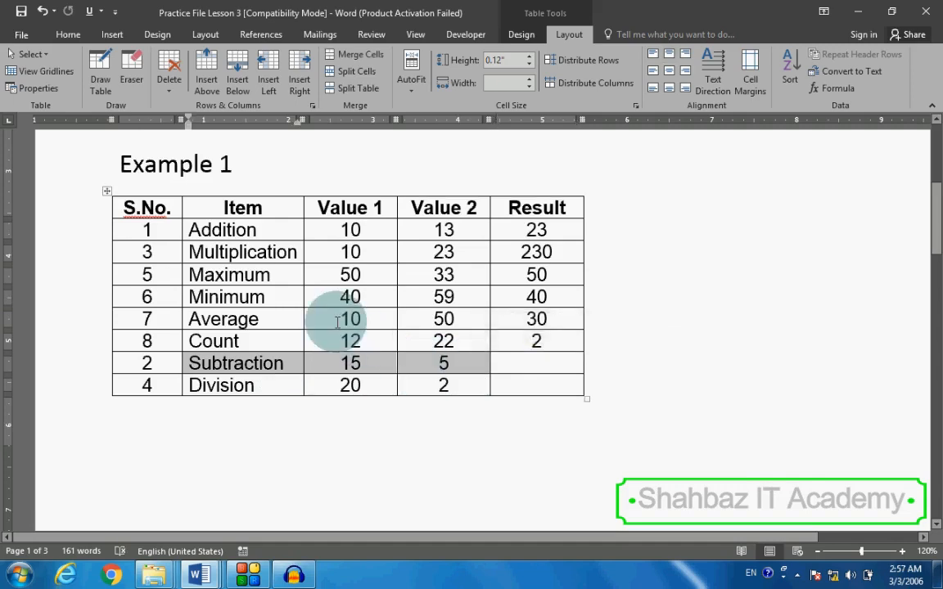
scroll(331, 313, "up", 3)
scroll(327, 310, "up", 1)
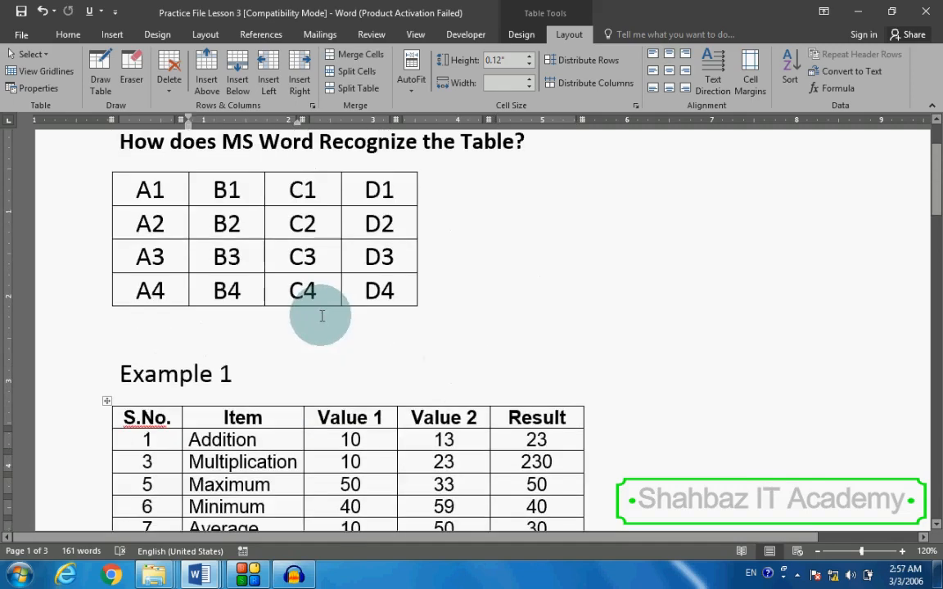
left_click(155, 189)
left_click(75, 145)
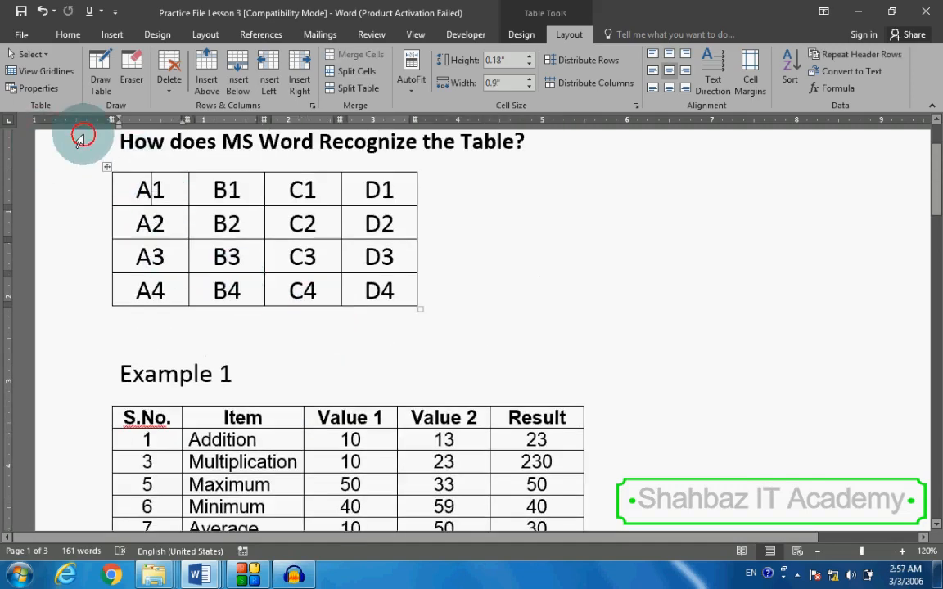
left_click(169, 189)
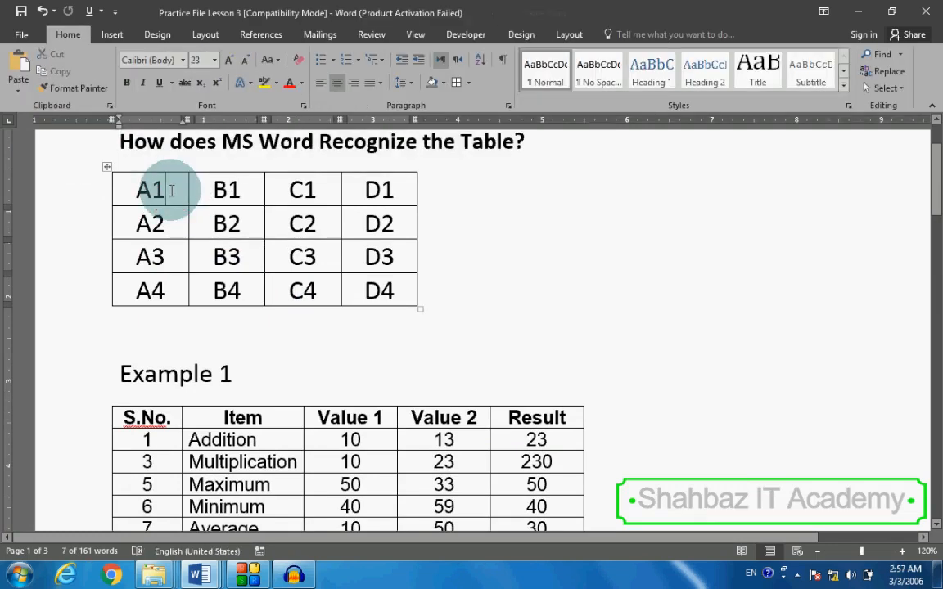
left_click_drag(171, 189, 269, 215)
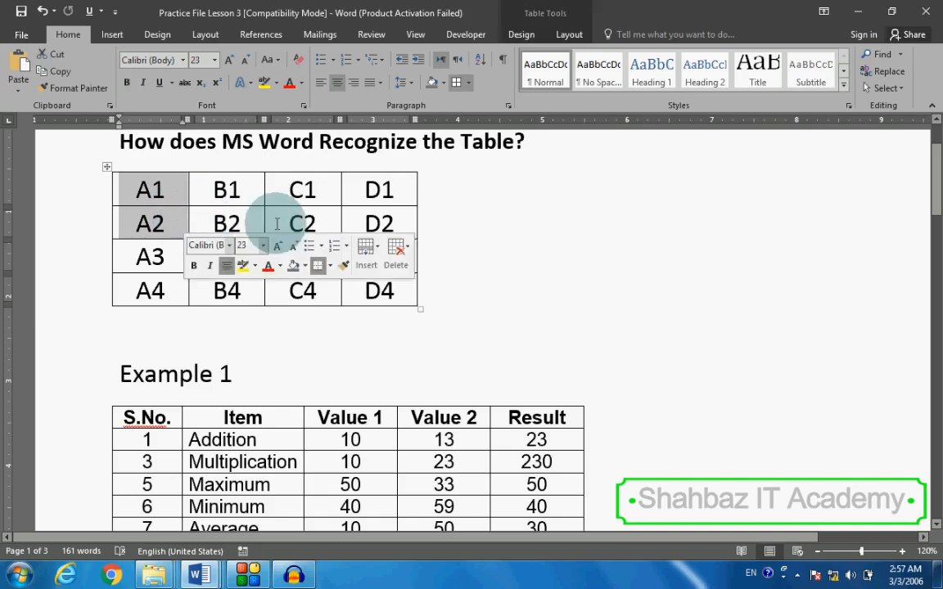
left_click(176, 190)
left_click_drag(163, 191, 232, 190)
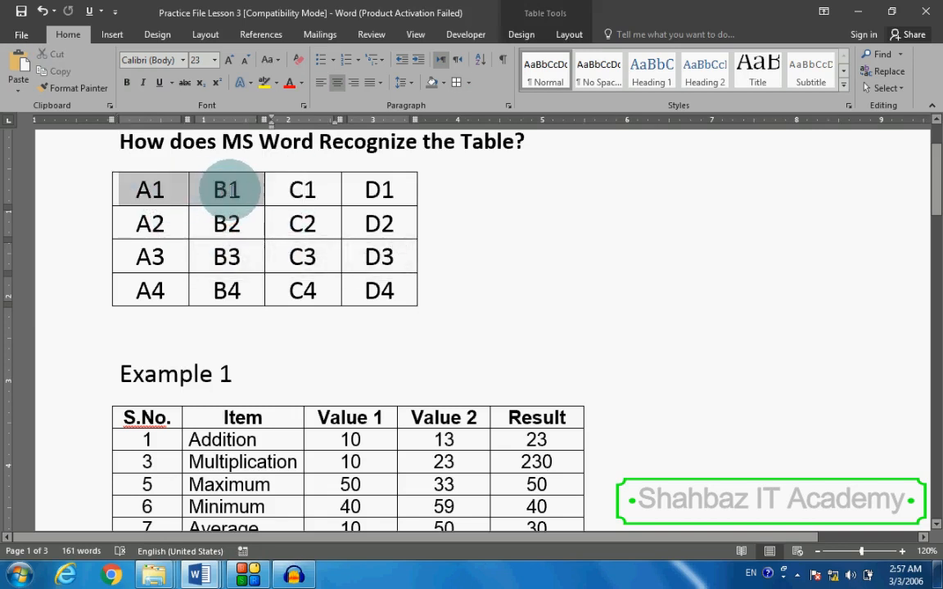
left_click(159, 188)
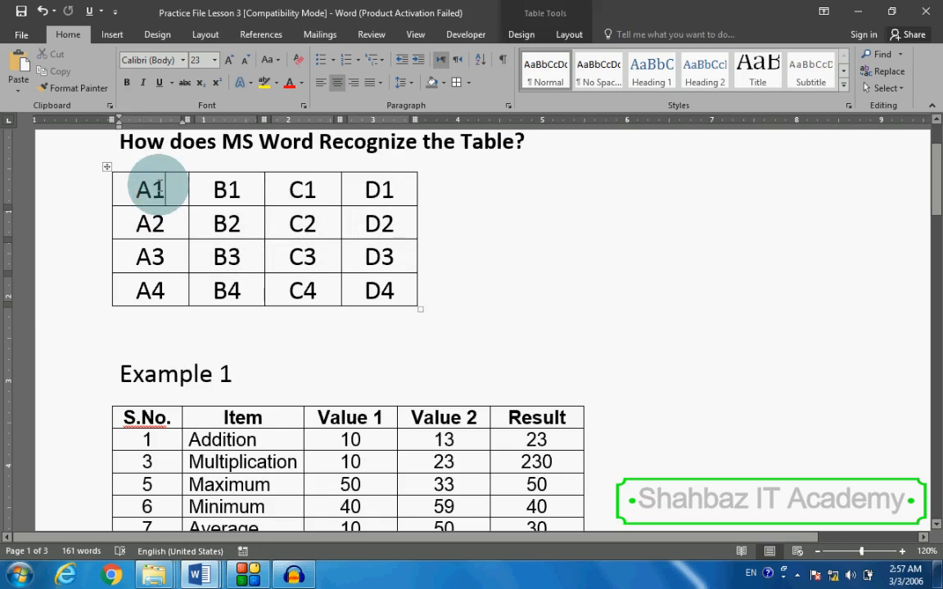
left_click_drag(160, 187, 361, 185)
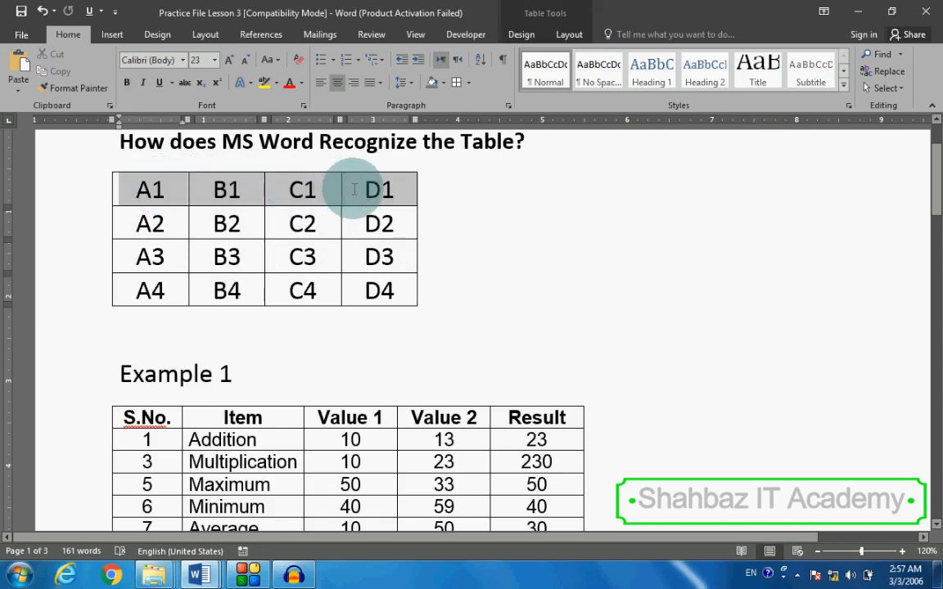
left_click_drag(165, 233, 383, 217)
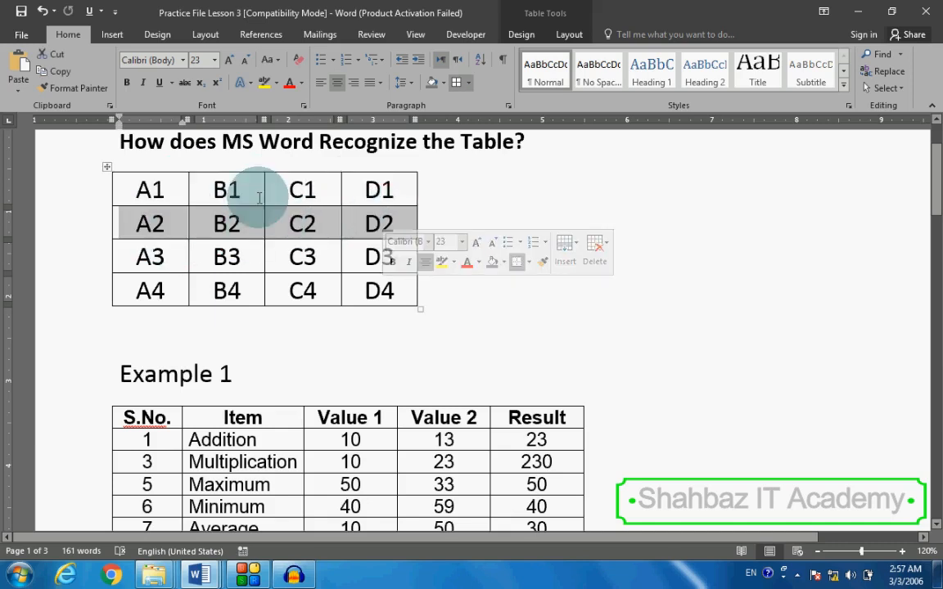
left_click_drag(161, 187, 379, 187)
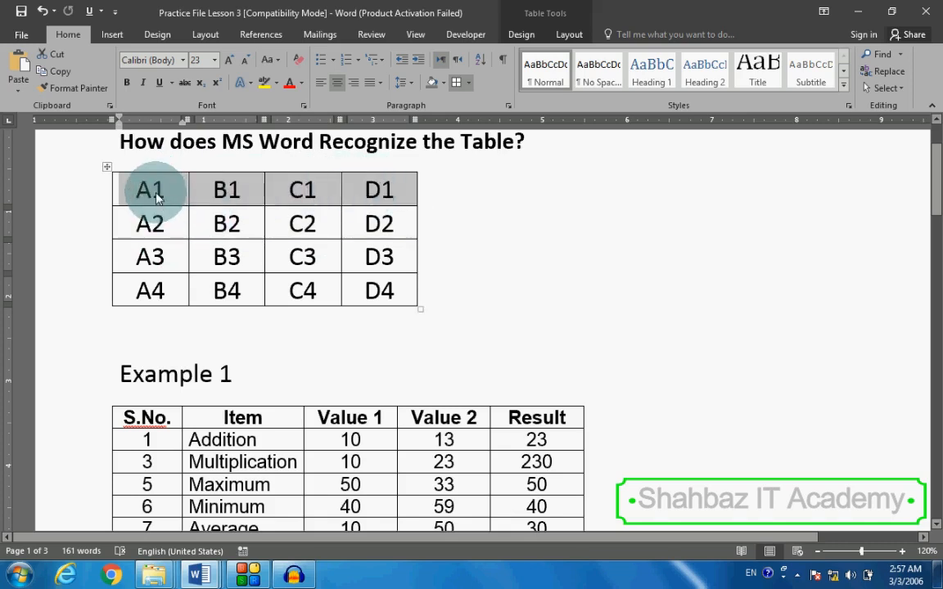
left_click_drag(157, 189, 161, 260)
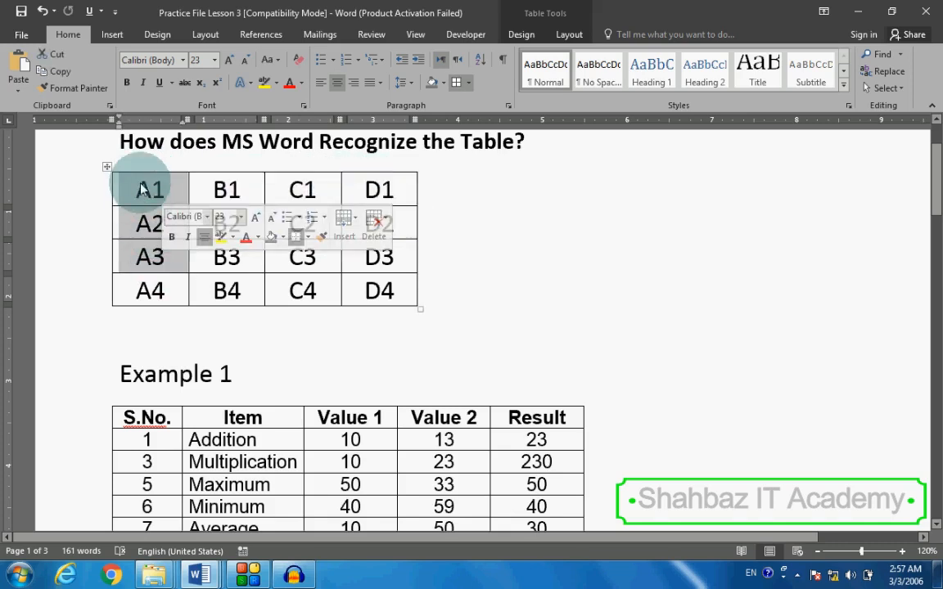
left_click(140, 216)
left_click(140, 249)
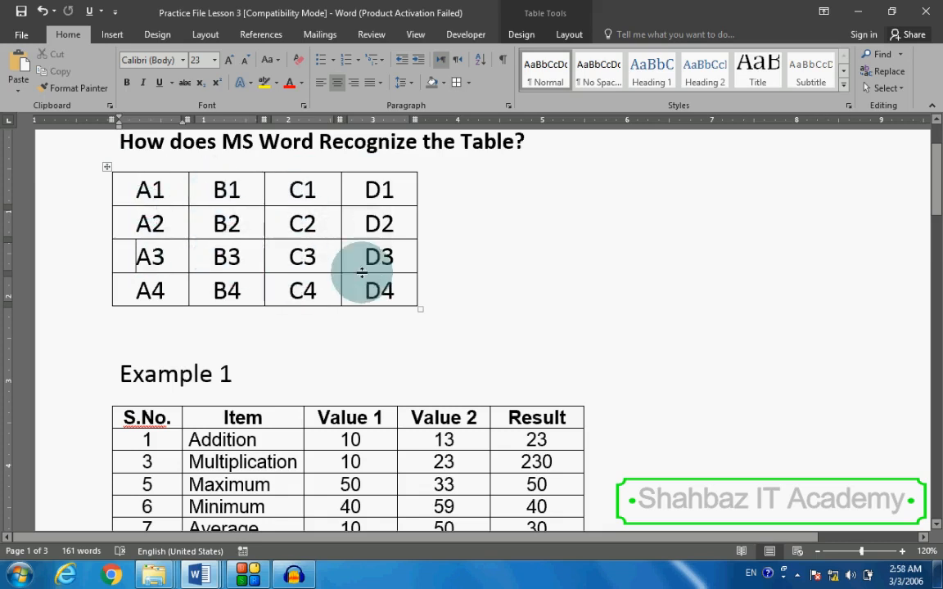
Step: Add a line below the "Example 1" heading with the letters A, B, C, D and E spaced above the table's columns
scroll(297, 278, "down", 3)
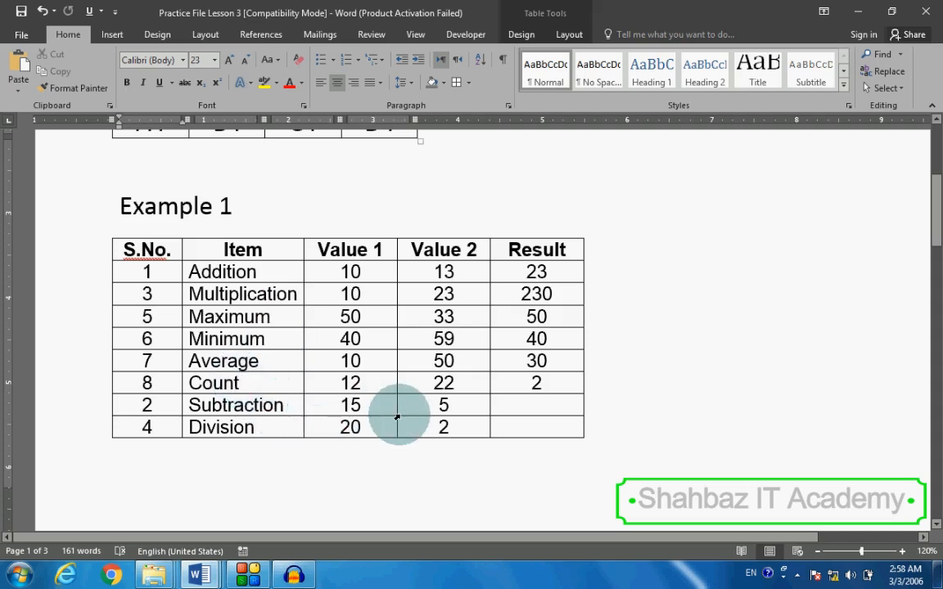
left_click(167, 255)
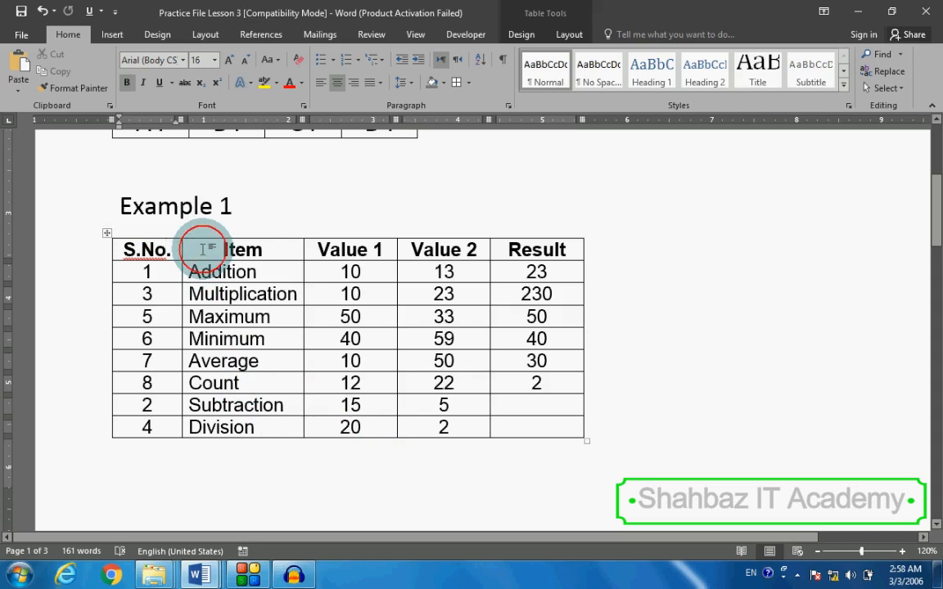
left_click(315, 239)
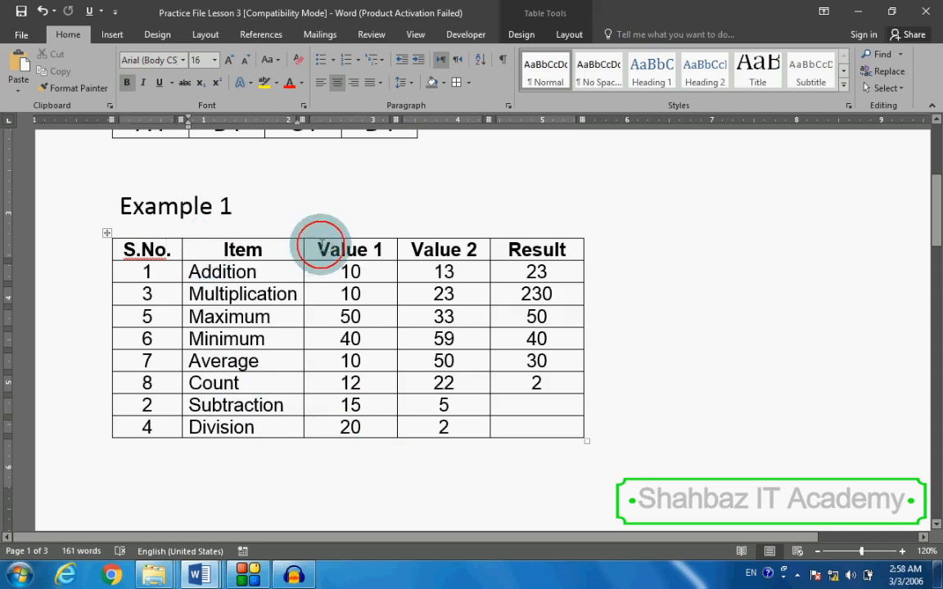
left_click(426, 245)
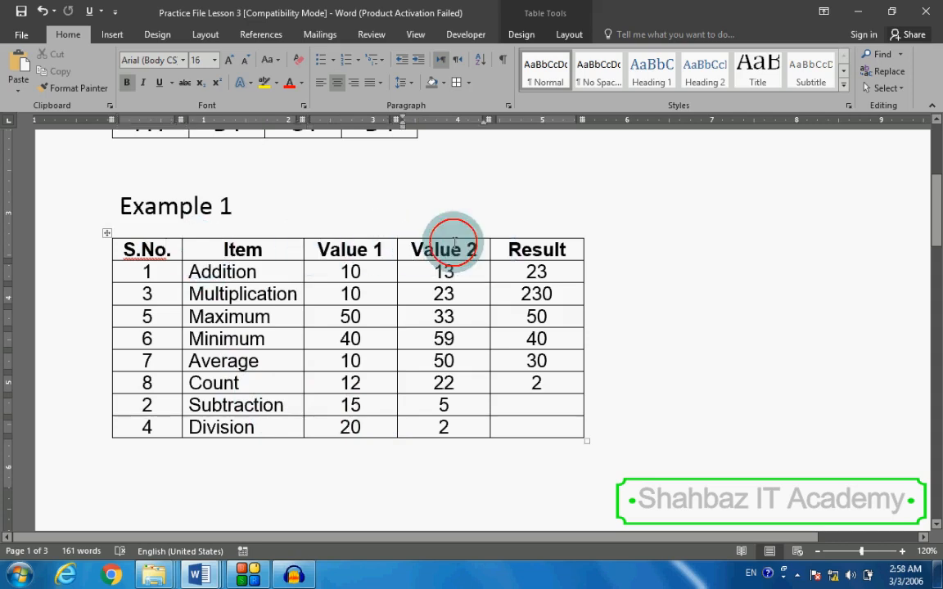
left_click(291, 229)
left_click(283, 228)
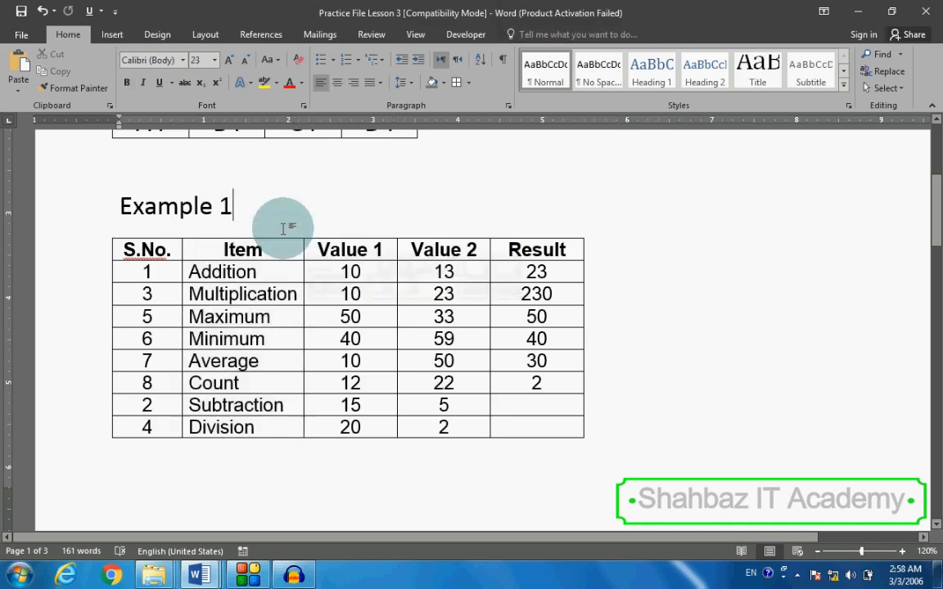
key("Return")
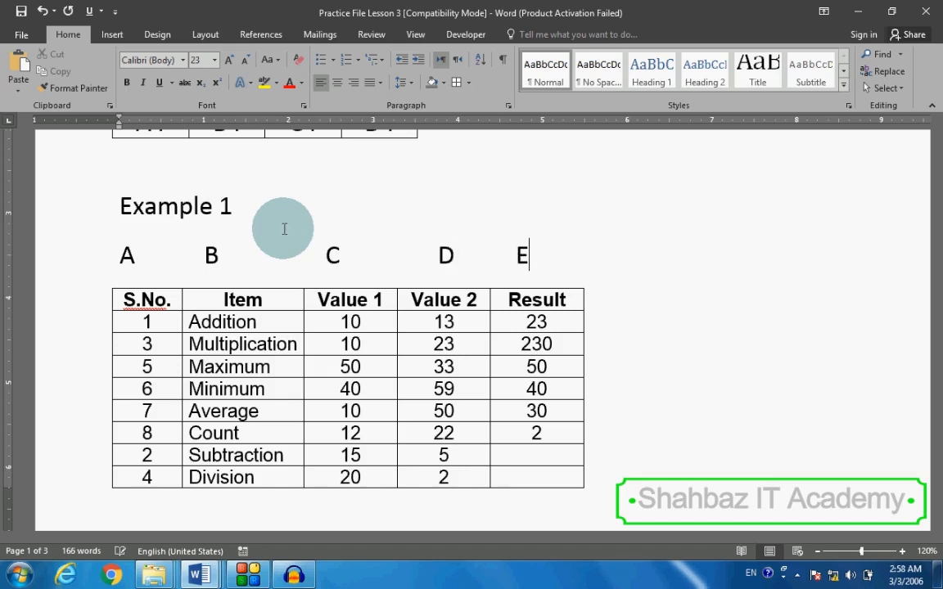
Step: Match the Example 1 columns to their letters and count down the rows to work out the Subtraction row's value references
scroll(278, 241, "down", 2)
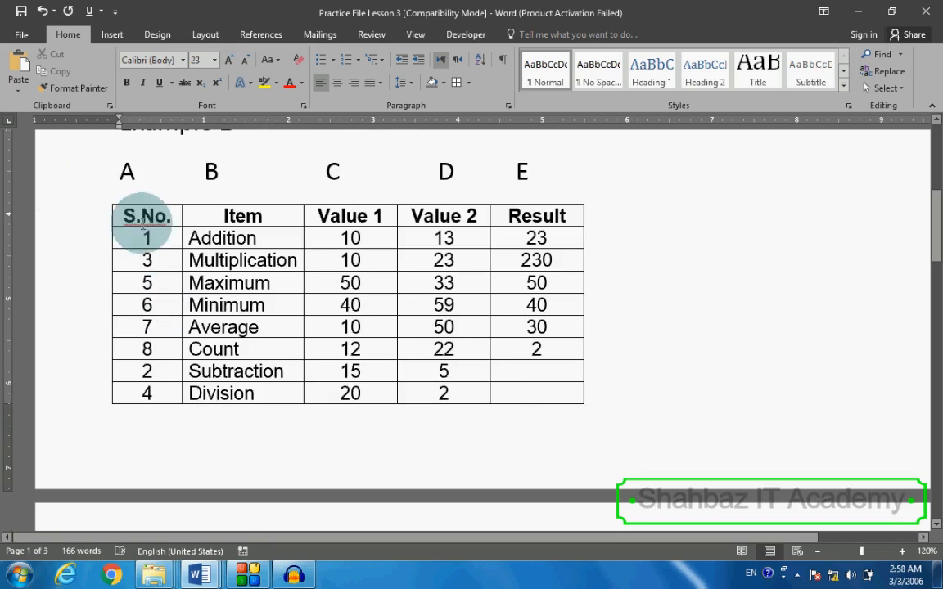
left_click(259, 217)
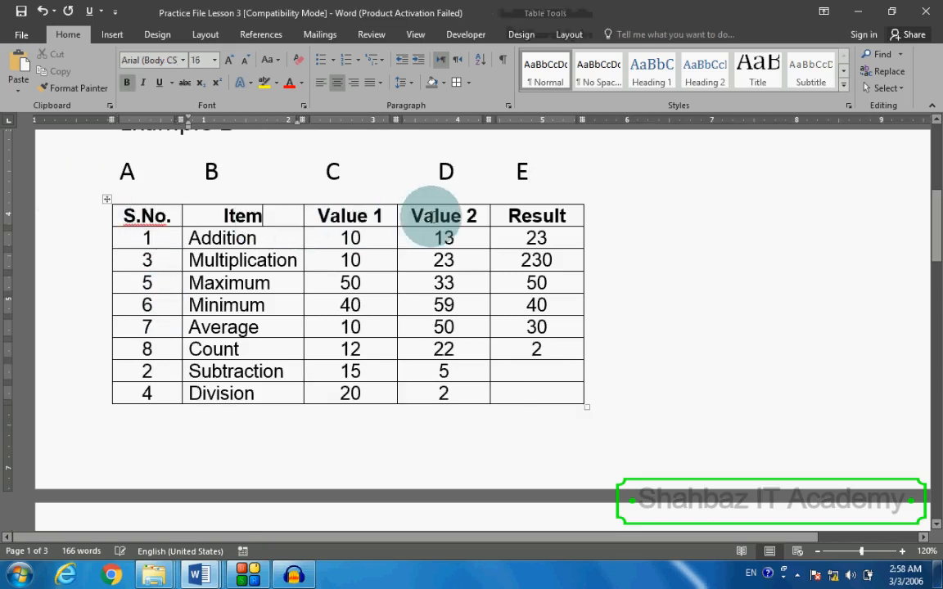
left_click(510, 214)
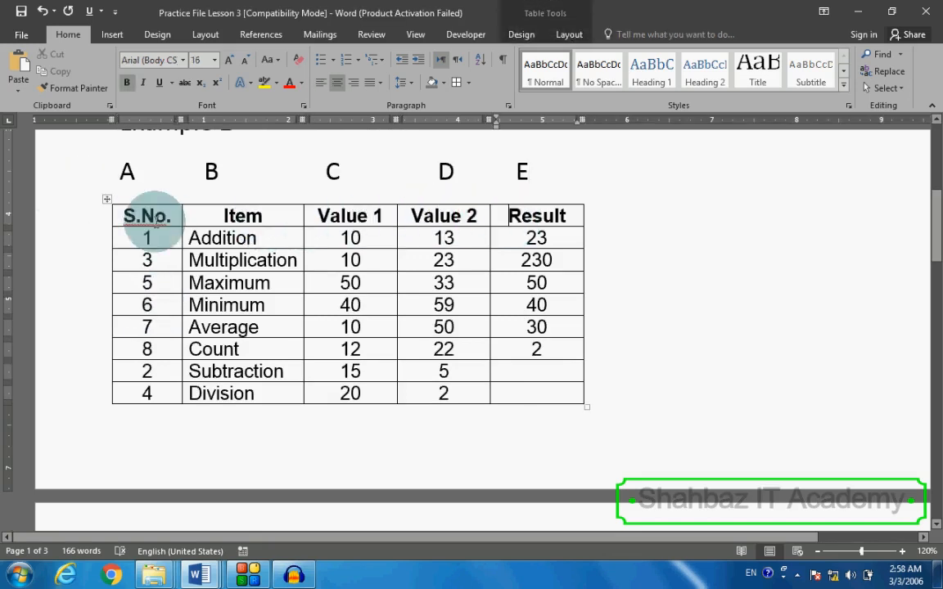
left_click(153, 215)
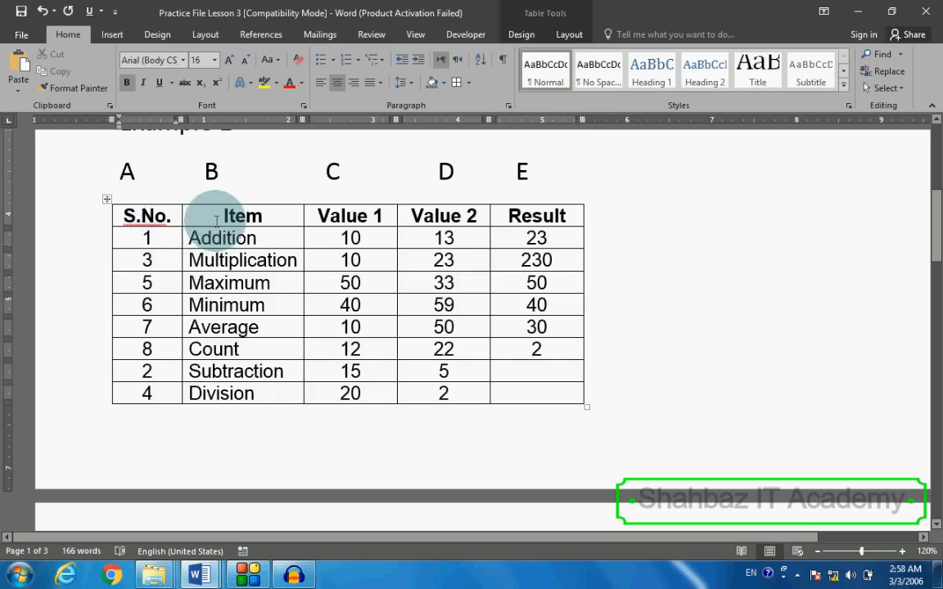
left_click(337, 211)
left_click(465, 210)
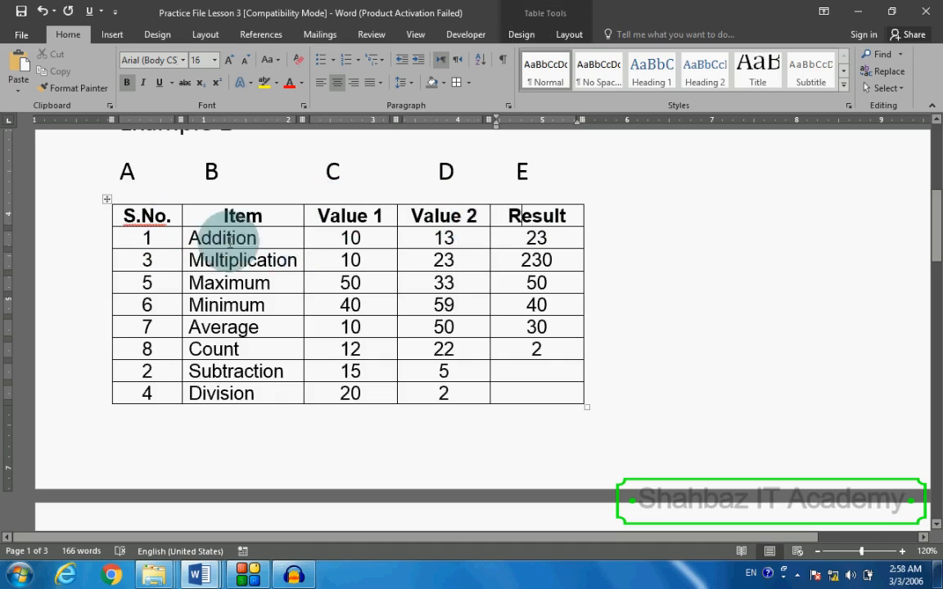
left_click(161, 211)
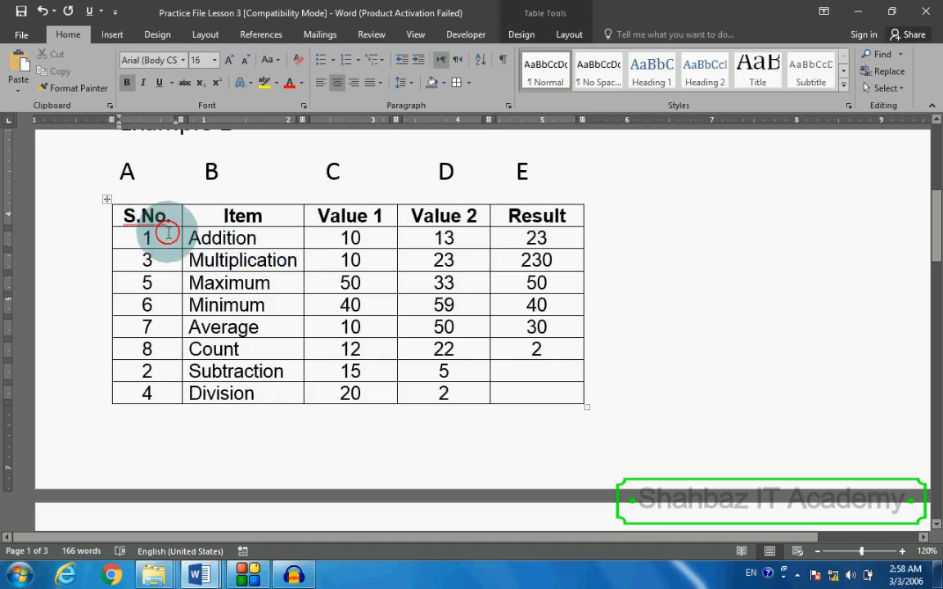
left_click(168, 280)
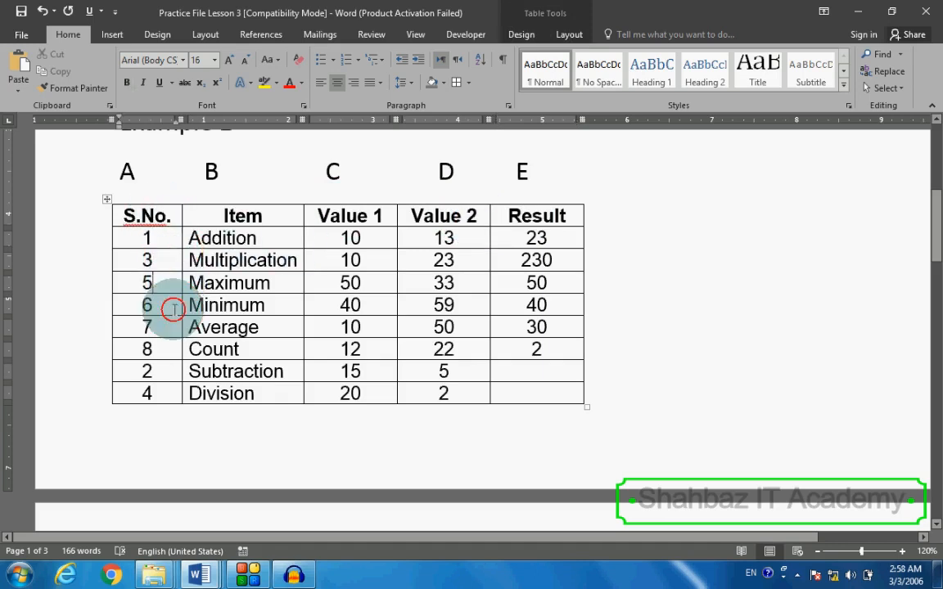
left_click(169, 347)
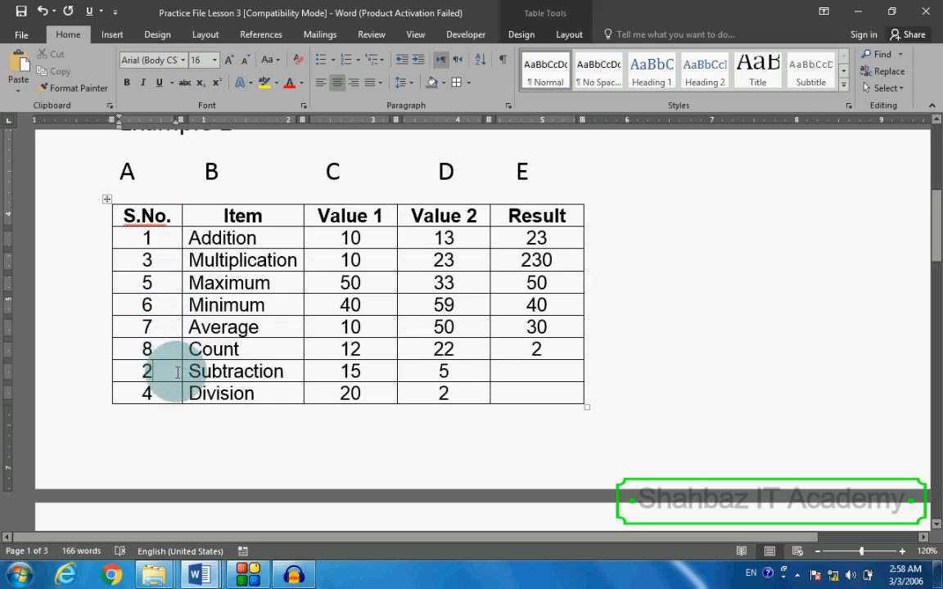
double_click(215, 372)
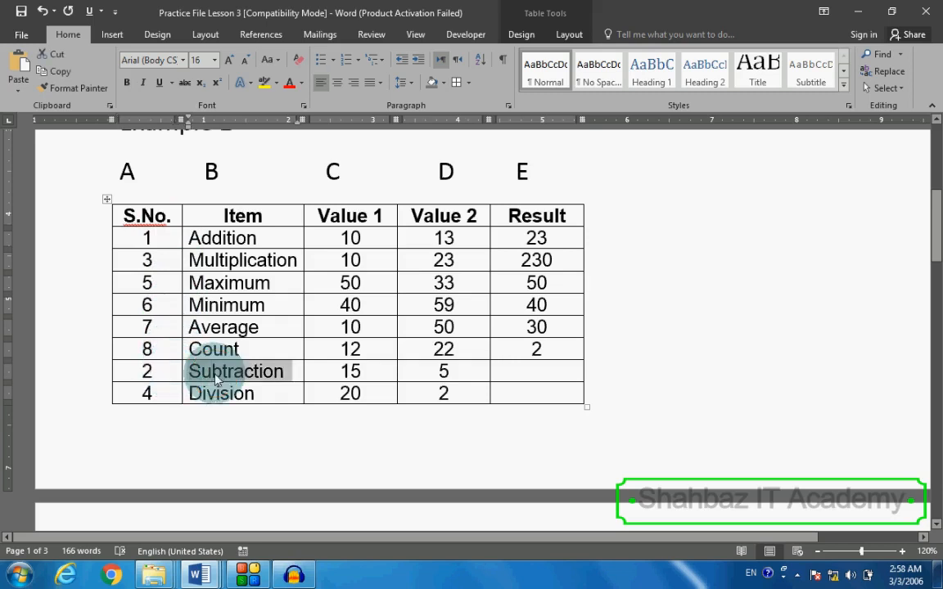
double_click(360, 373)
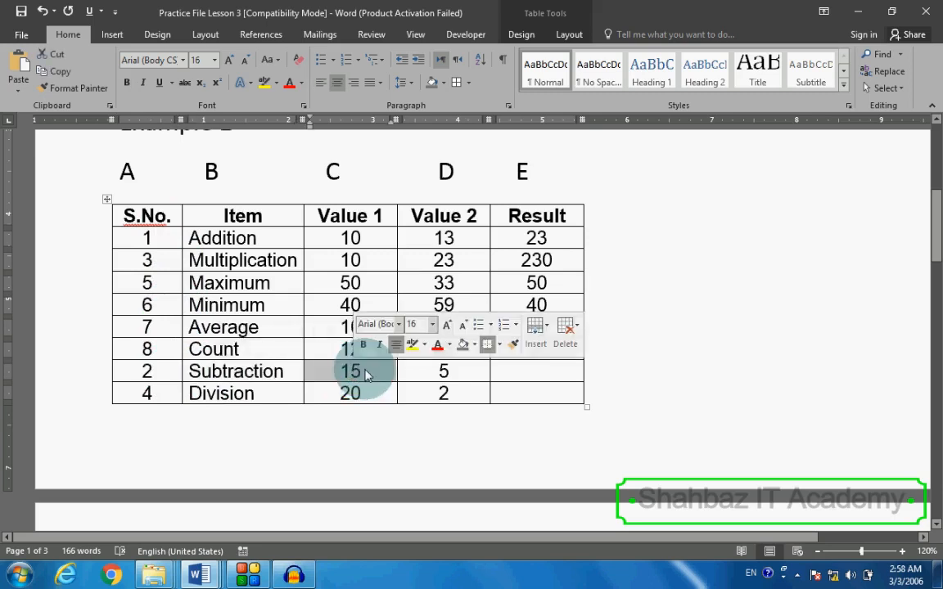
double_click(444, 374)
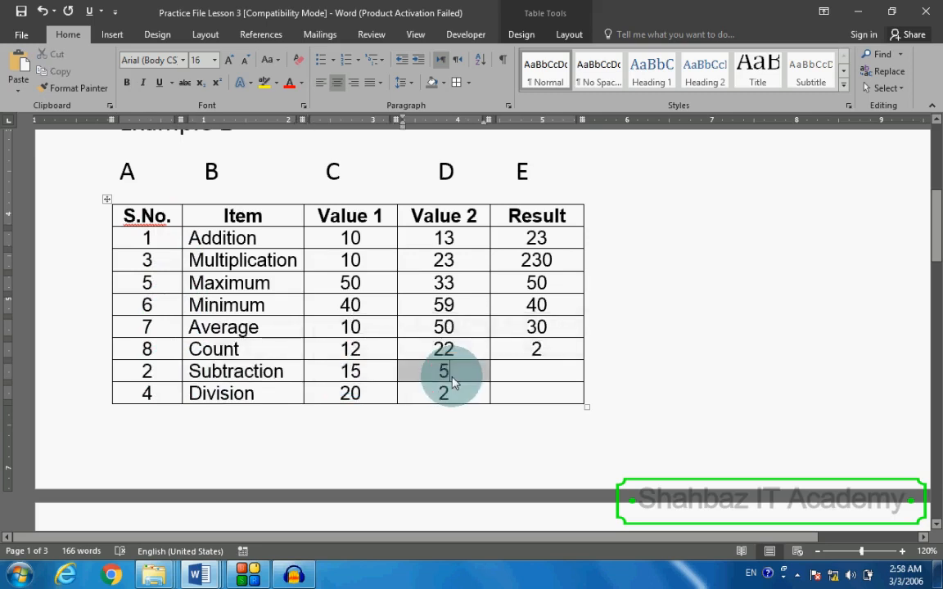
double_click(352, 373)
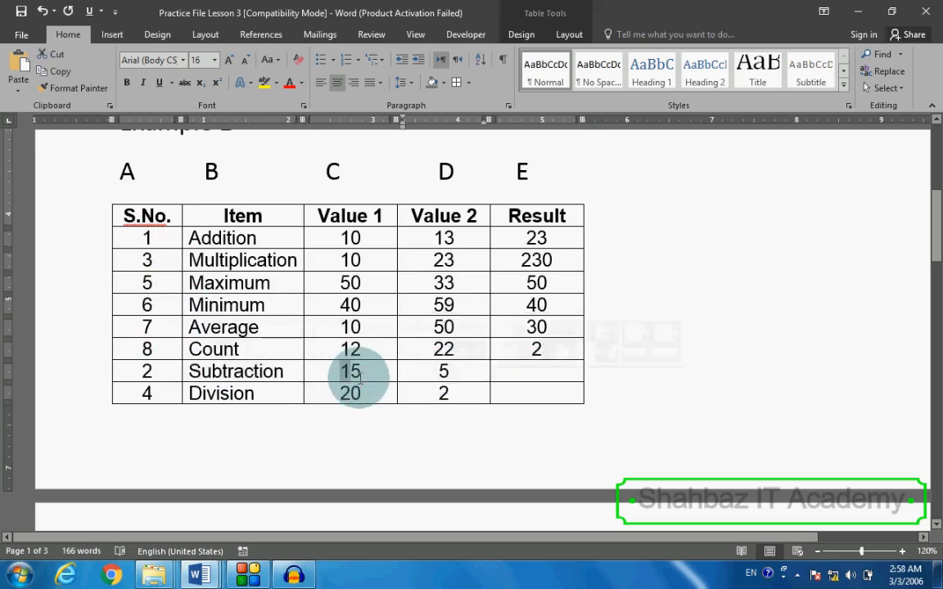
left_click(417, 377)
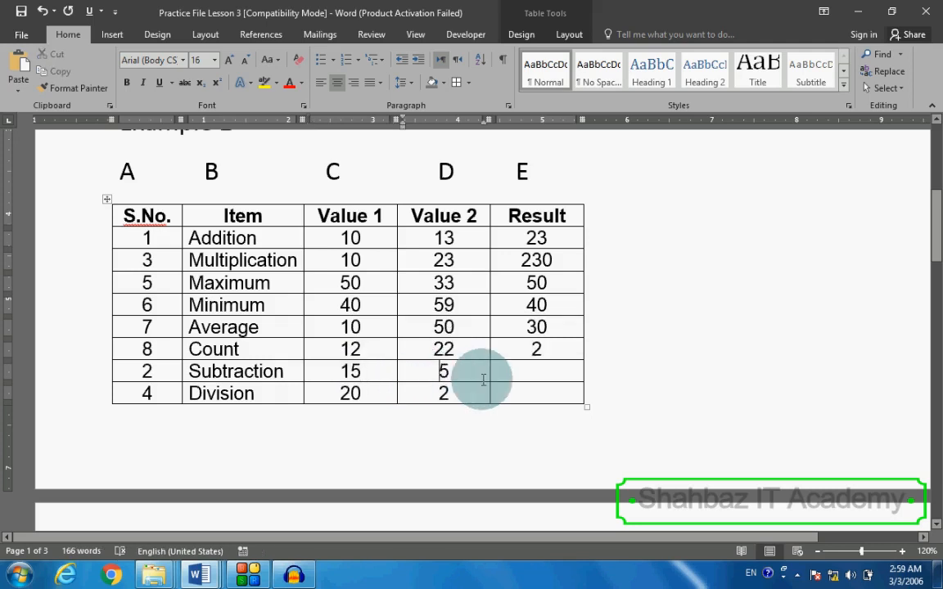
Step: Insert the formula =C8-D8 in the Subtraction row's Result cell
left_click(520, 378)
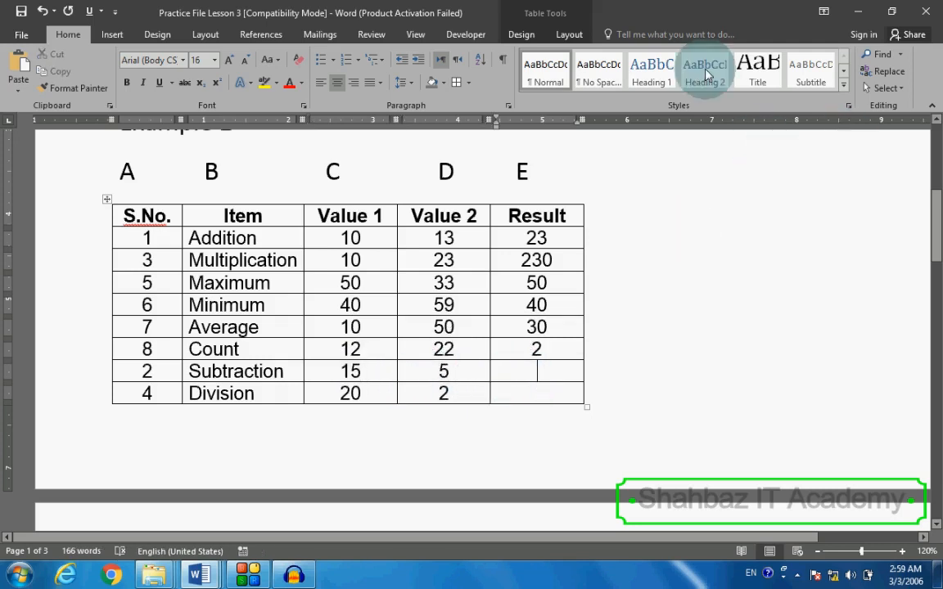
left_click(571, 34)
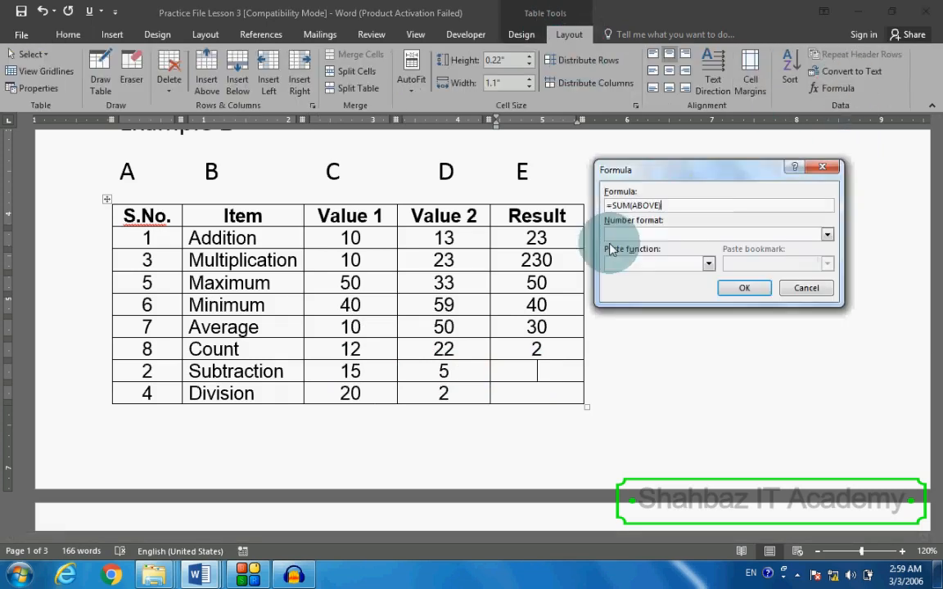
left_click_drag(705, 203, 603, 208)
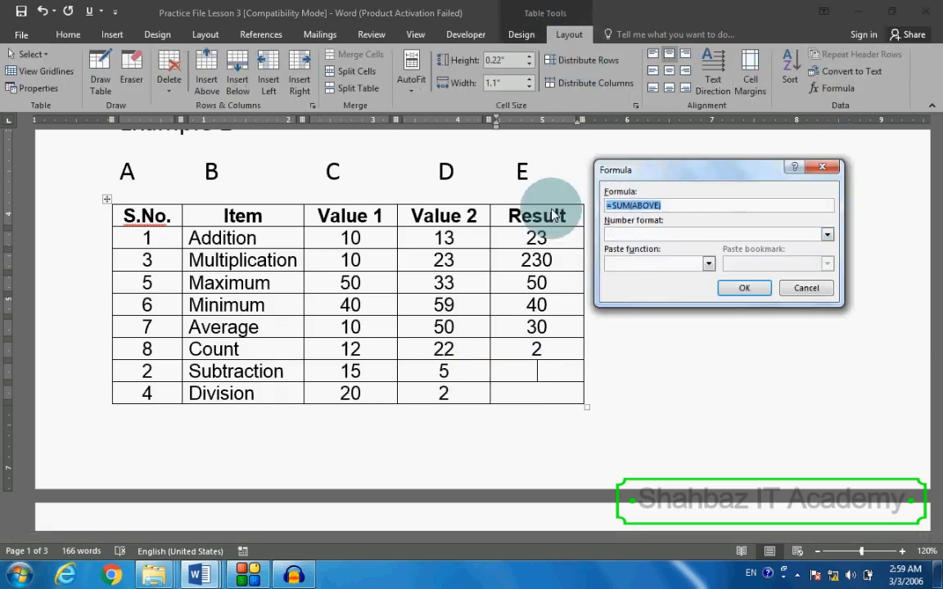
key("BackSpace")
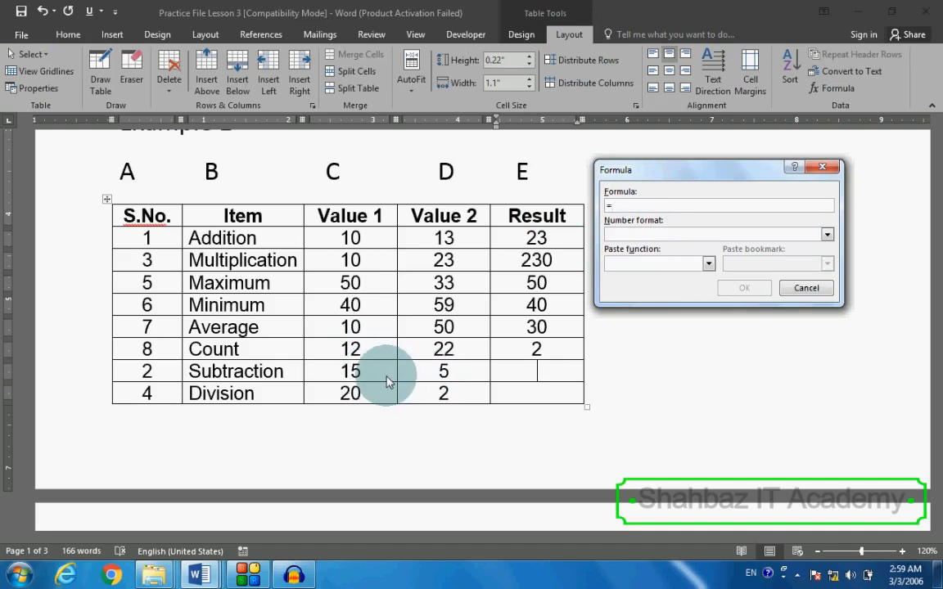
type("C8-D")
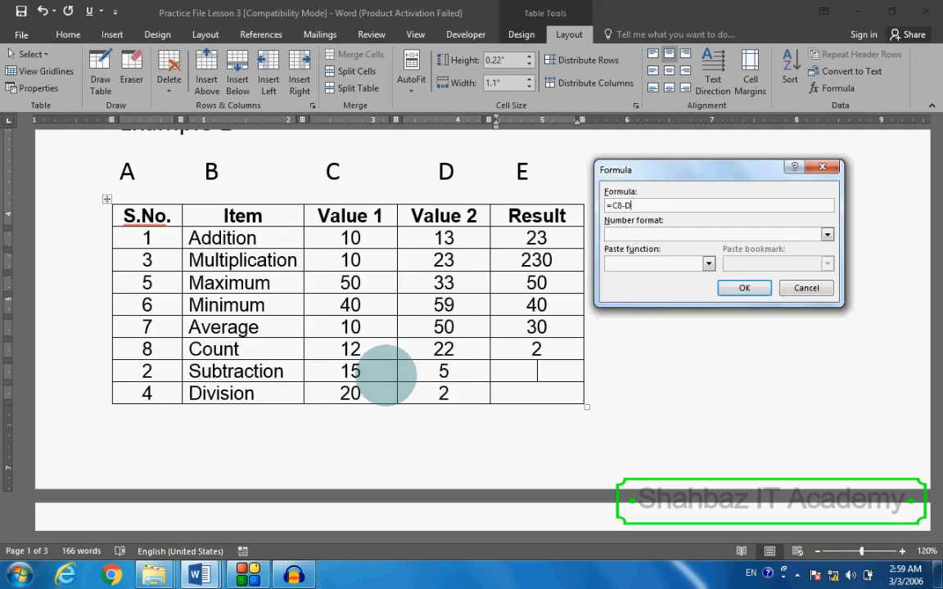
type("8")
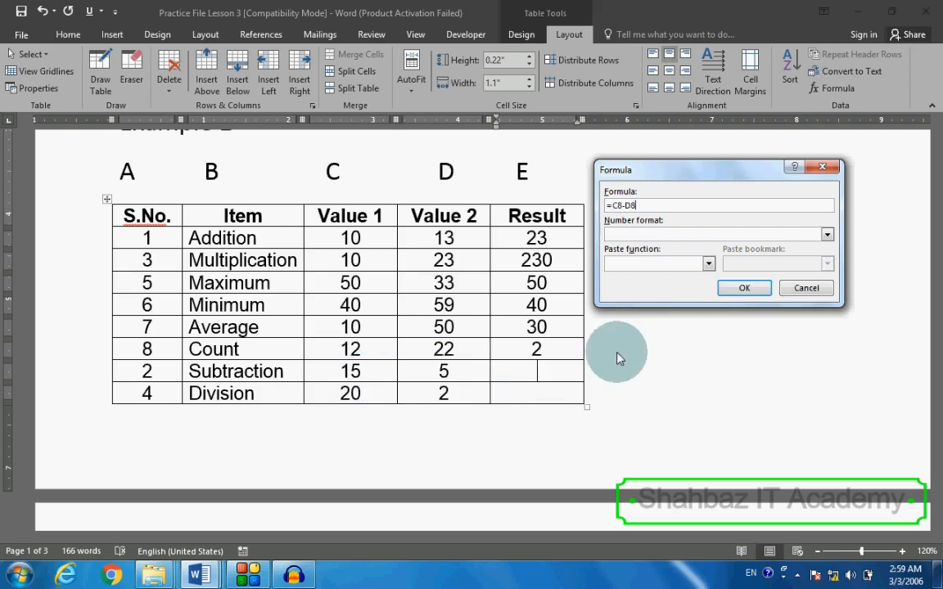
left_click(740, 289)
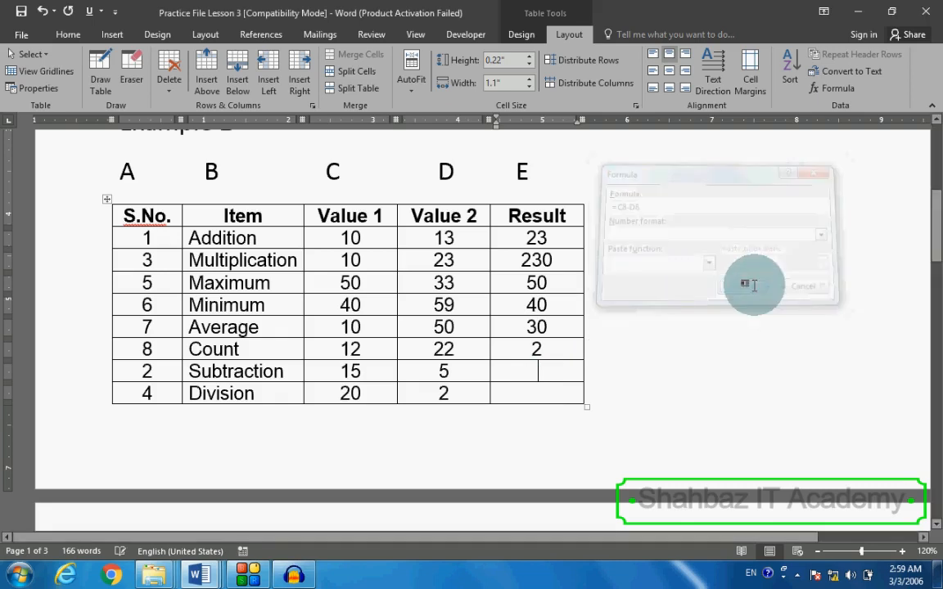
left_click(370, 373)
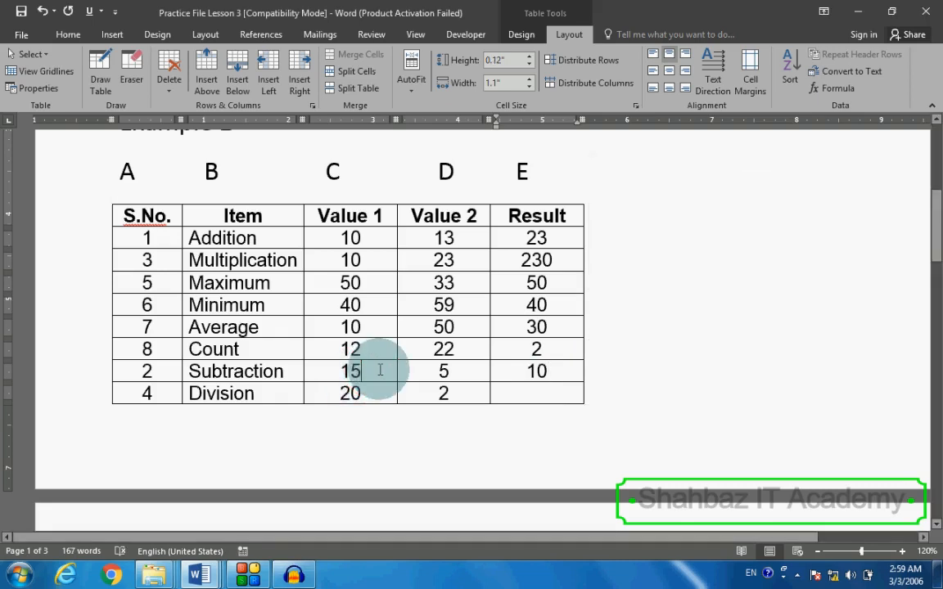
left_click(540, 371)
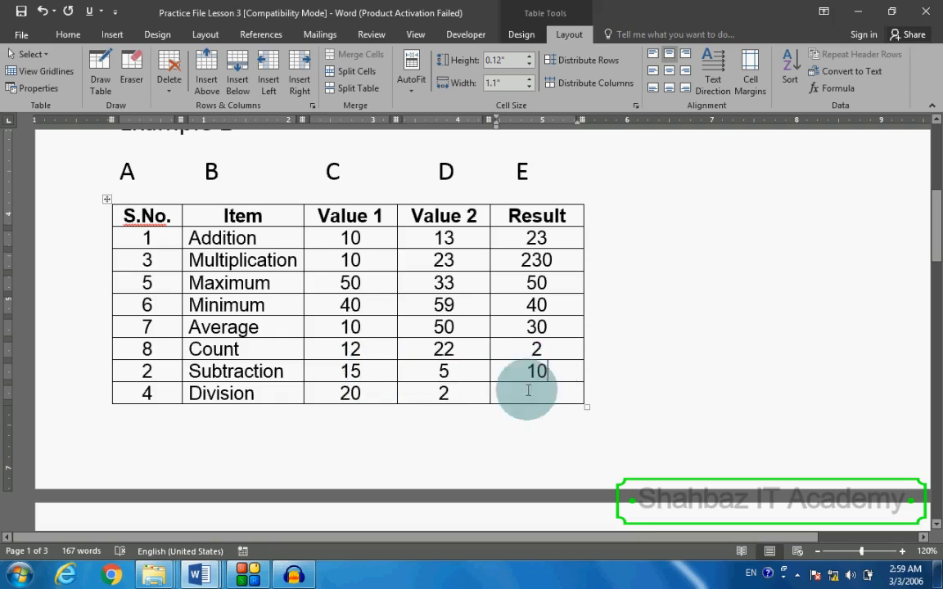
Step: Insert the formula =C9/D9 in the Division row's Result cell to divide Value 1 by Value 2
left_click(517, 396)
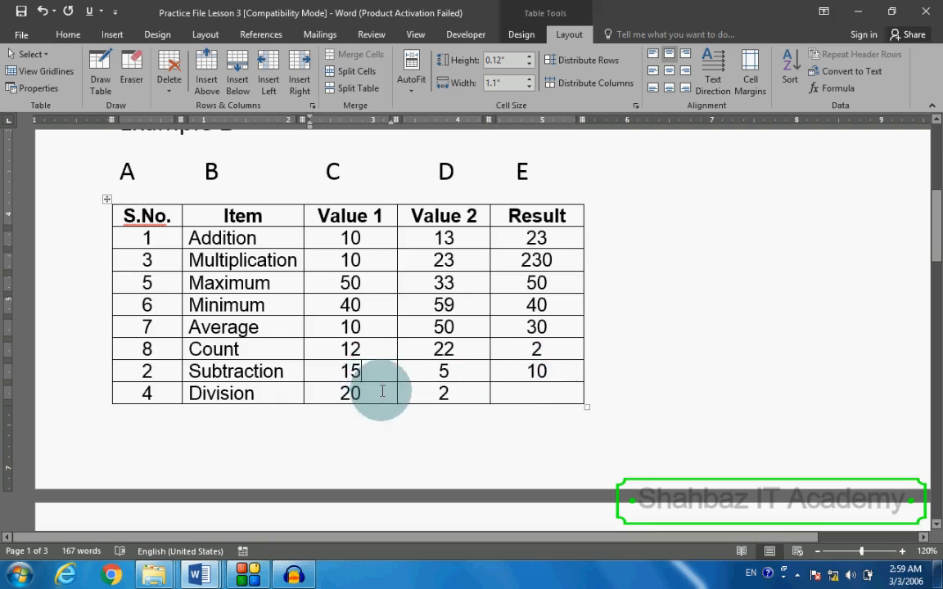
left_click(379, 373)
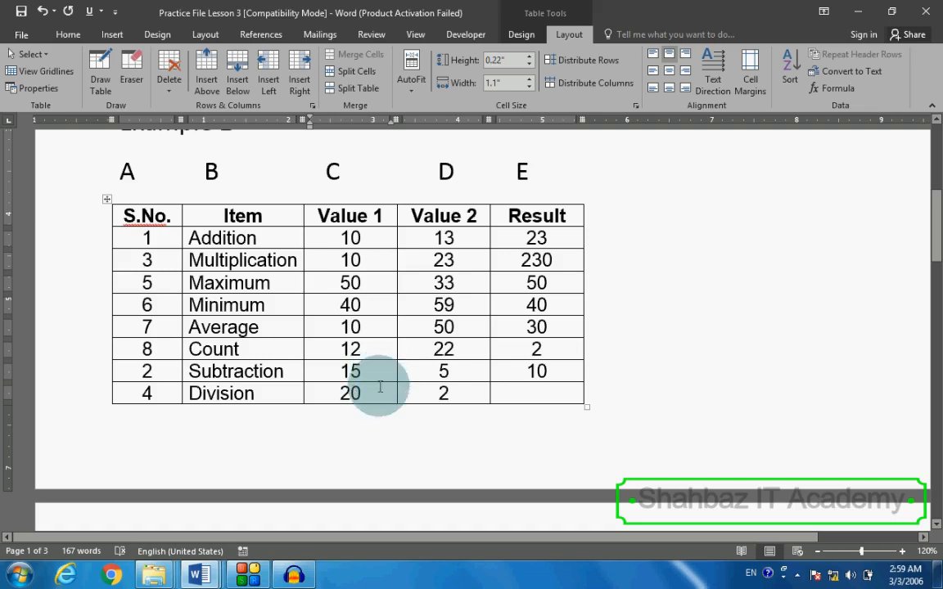
left_click(377, 396)
left_click_drag(376, 397, 441, 393)
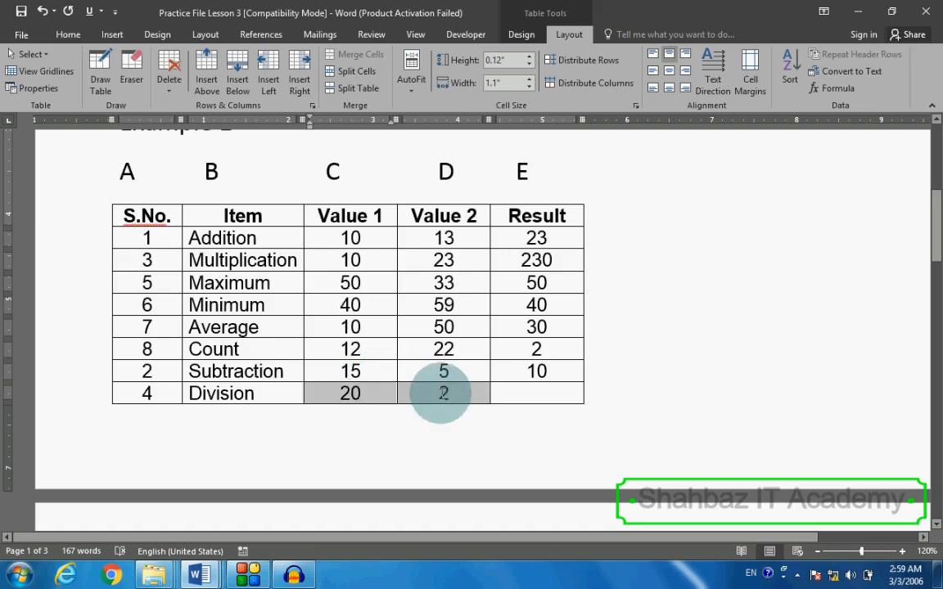
left_click(528, 394)
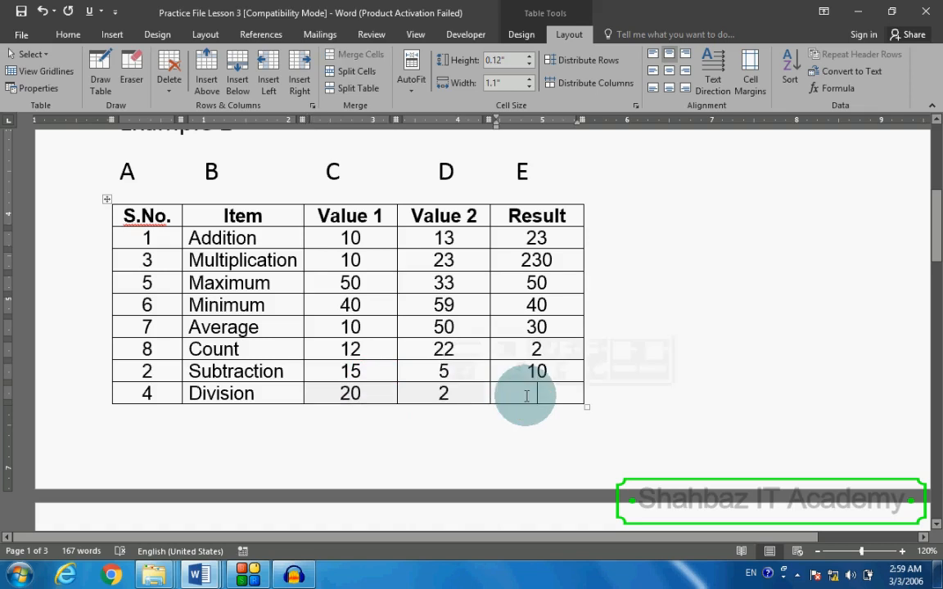
left_click(838, 92)
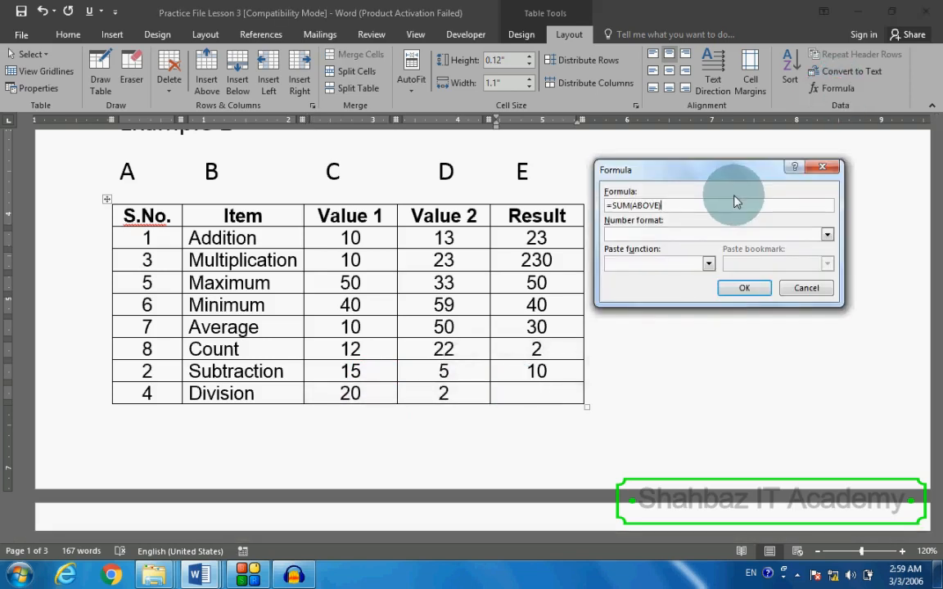
key("super")
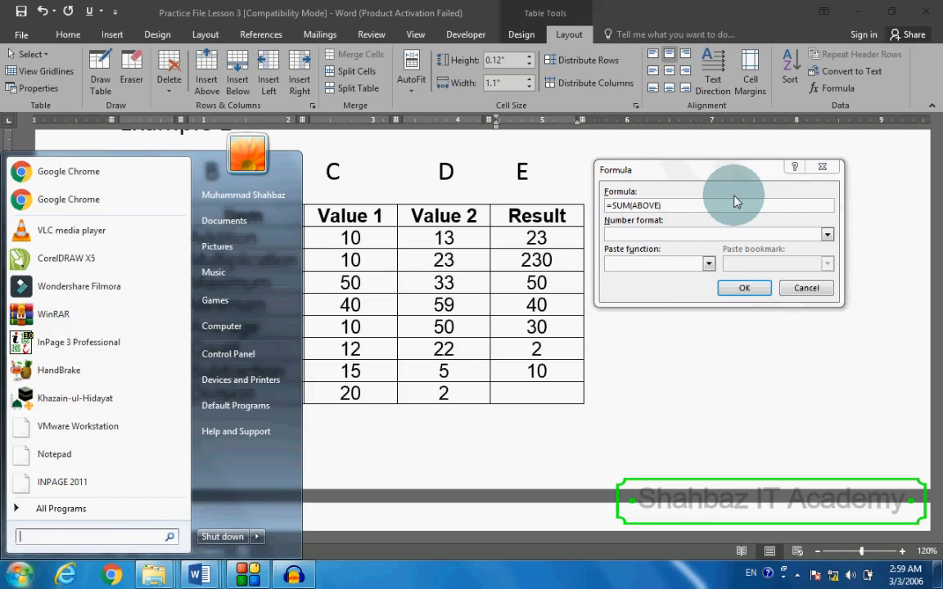
key("super")
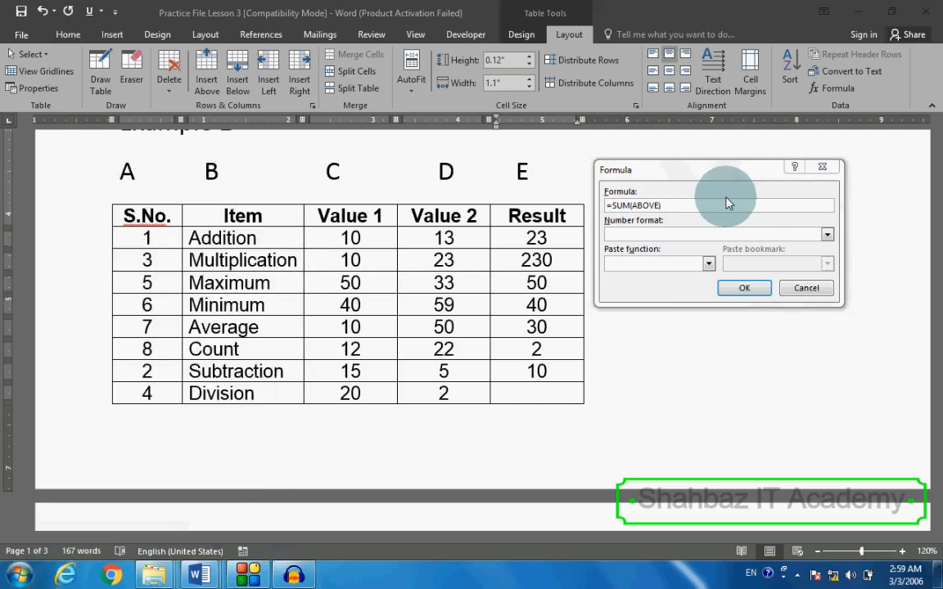
left_click(718, 215)
key("BackSpace")
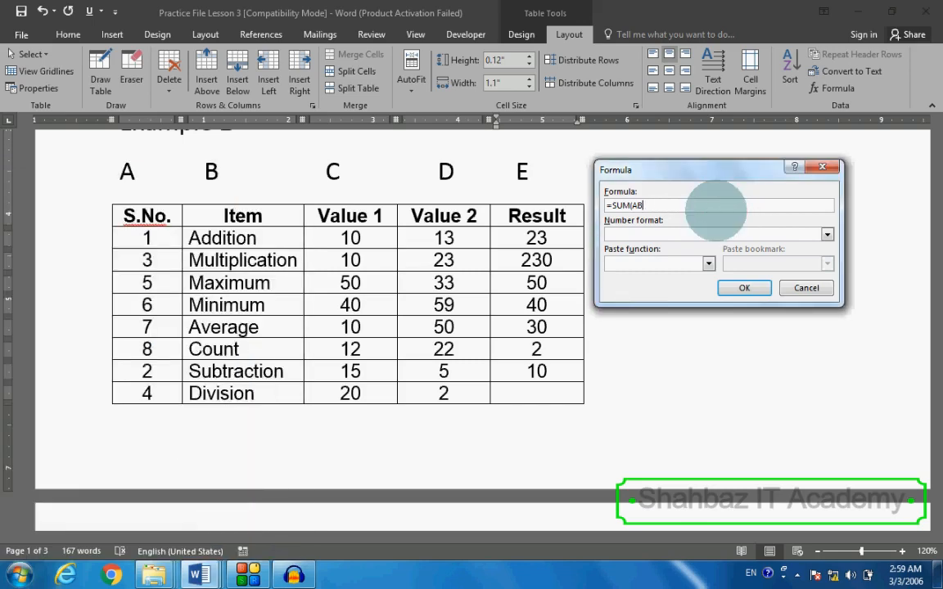
key("BackSpace")
key("BackSpace")
key("BackSpace")
key("BackSpace")
key("BackSpace")
key("BackSpace")
key("BackSpace")
type("=")
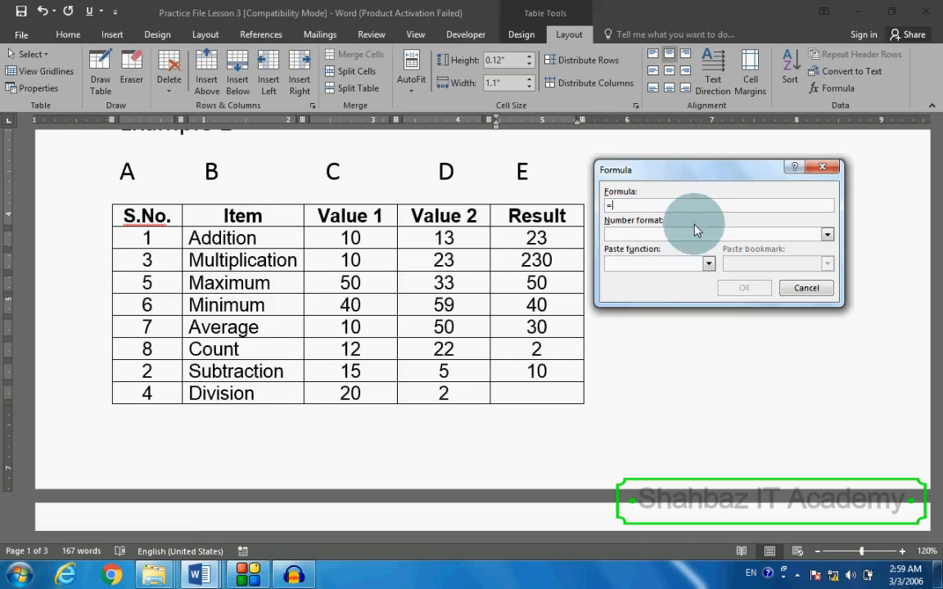
type("C9/D9")
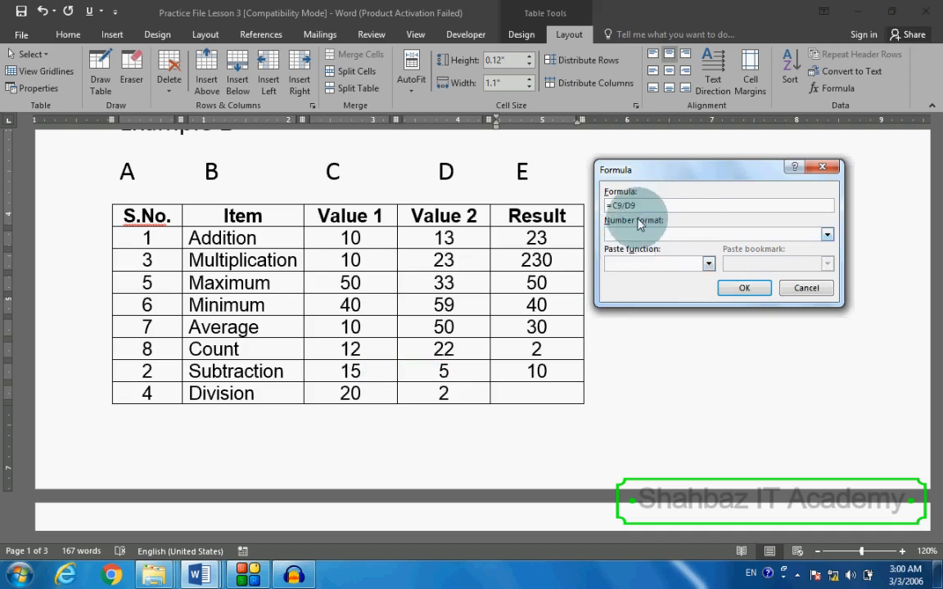
left_click(742, 288)
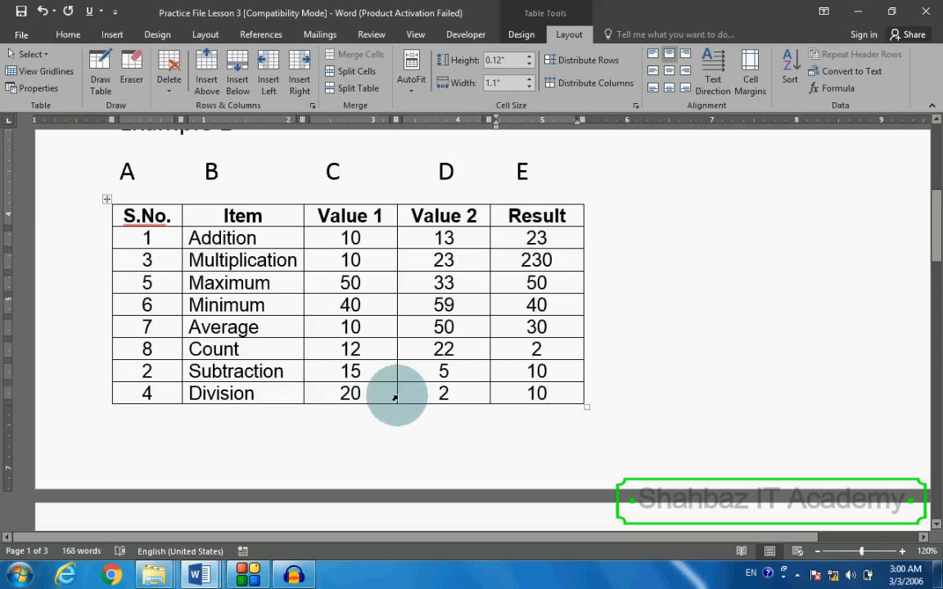
Step: Change the Division row's Value 2 to 4 and update the formula field in its Result cell
left_click(549, 392)
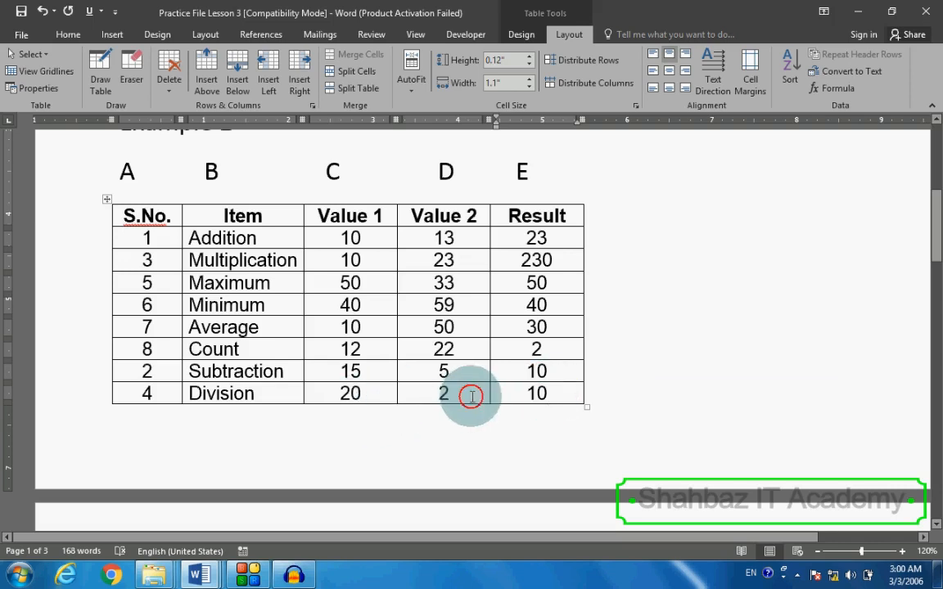
left_click(471, 396)
key("BackSpace")
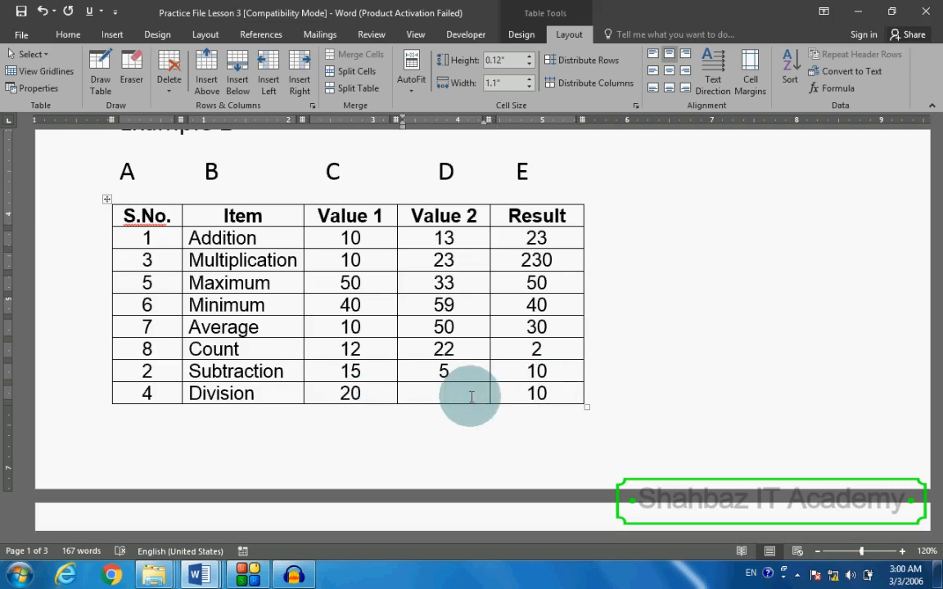
right_click(536, 393)
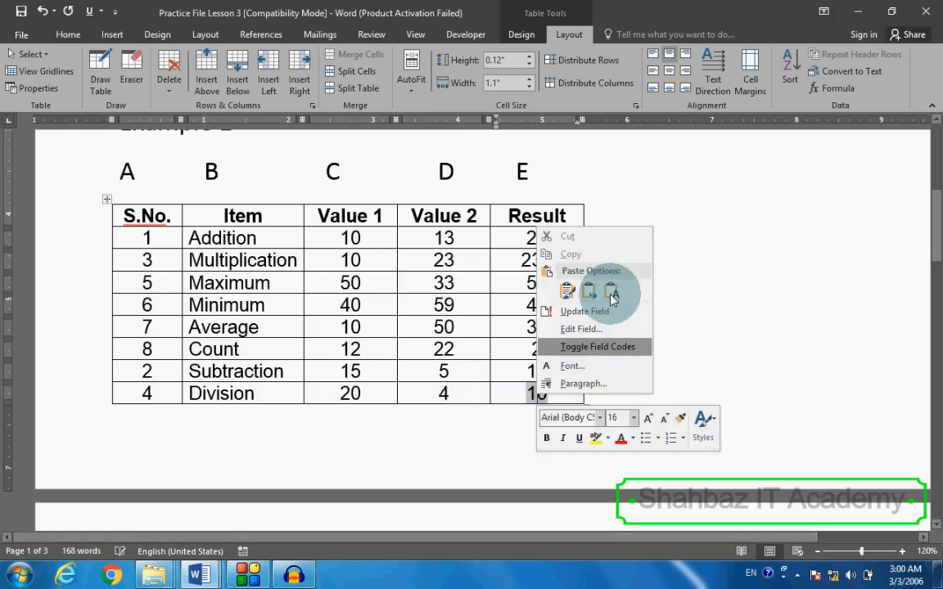
left_click(583, 312)
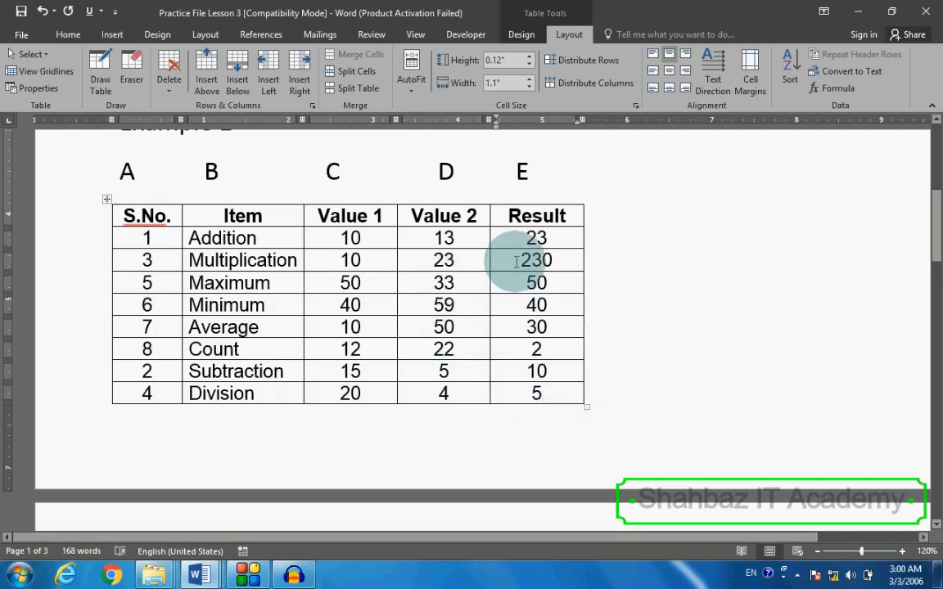
left_click(460, 298)
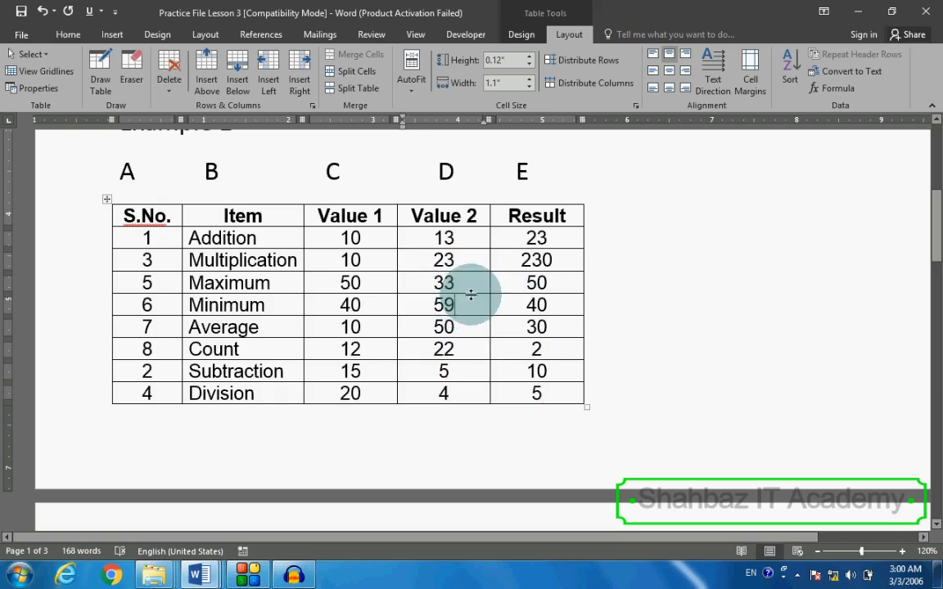
double_click(540, 285)
right_click(539, 284)
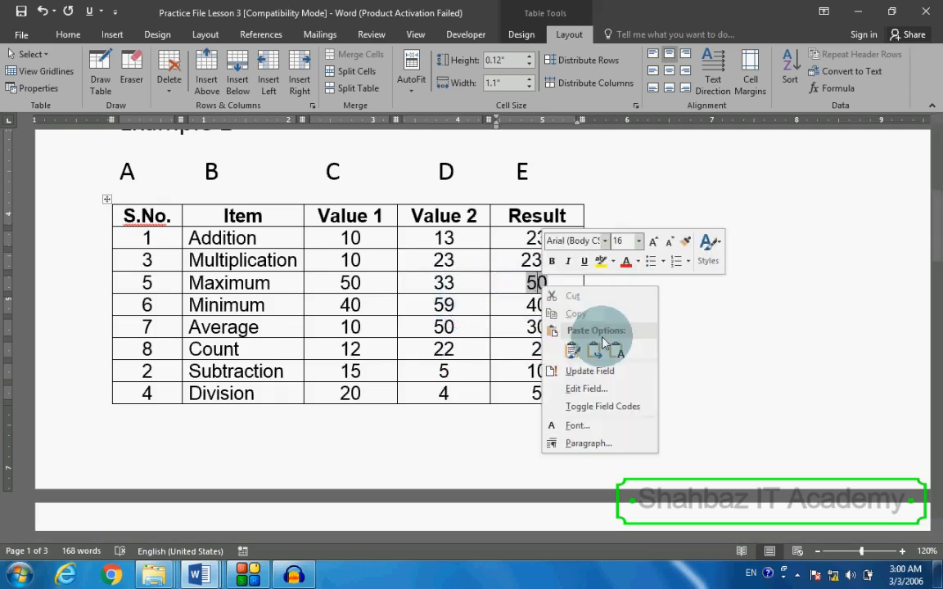
key("Escape")
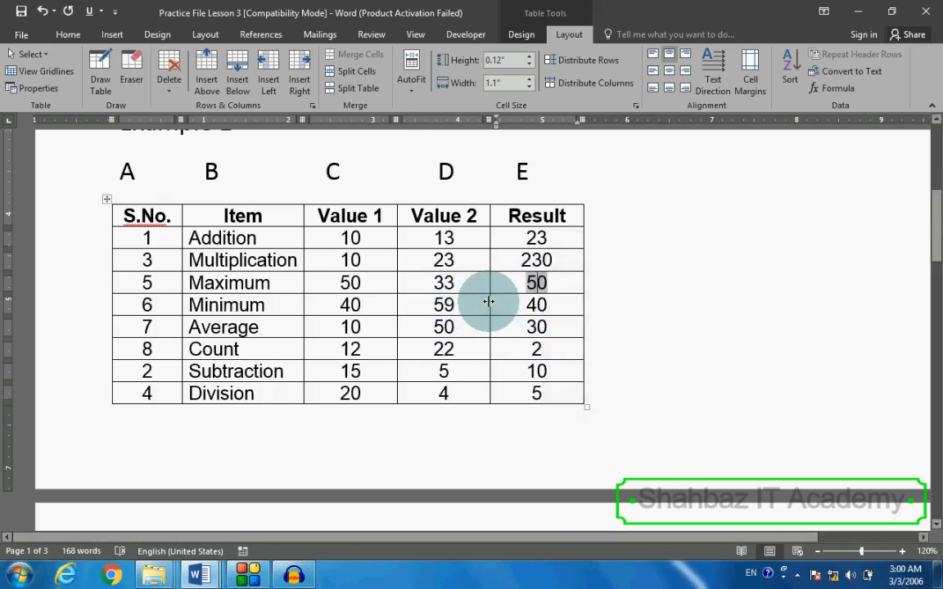
Step: Go to the Qty and Rate table on page 2 and place the cursor in the Keyboard row's Total cell
scroll(483, 301, "up", 2)
scroll(485, 298, "down", 10)
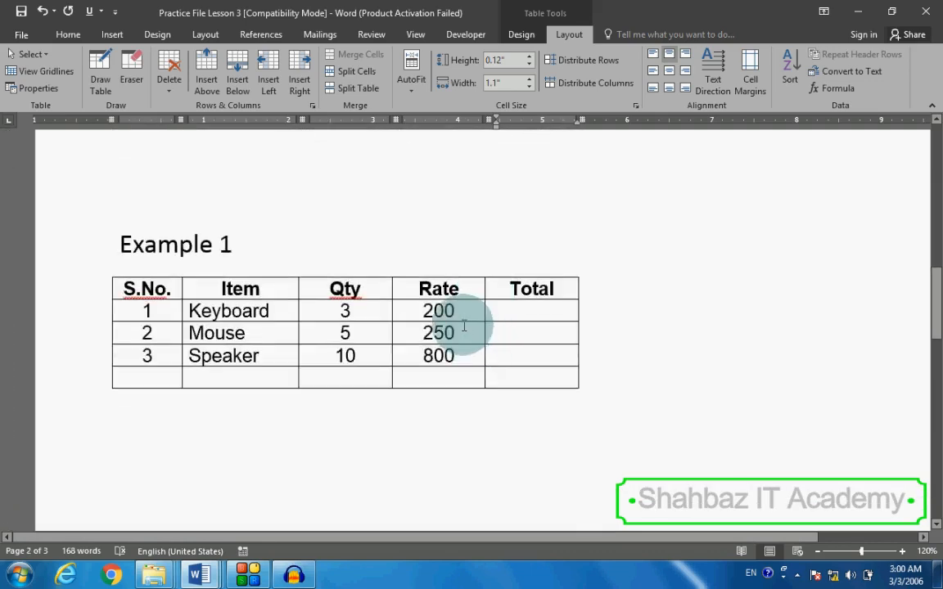
scroll(463, 326, "down", 2)
left_click(518, 232)
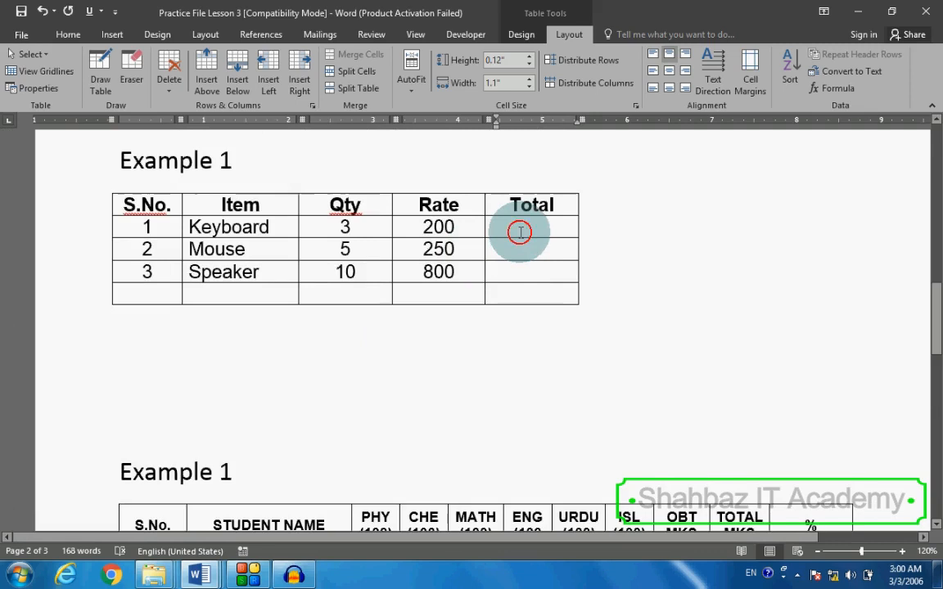
left_click(369, 226)
left_click_drag(369, 227, 423, 220)
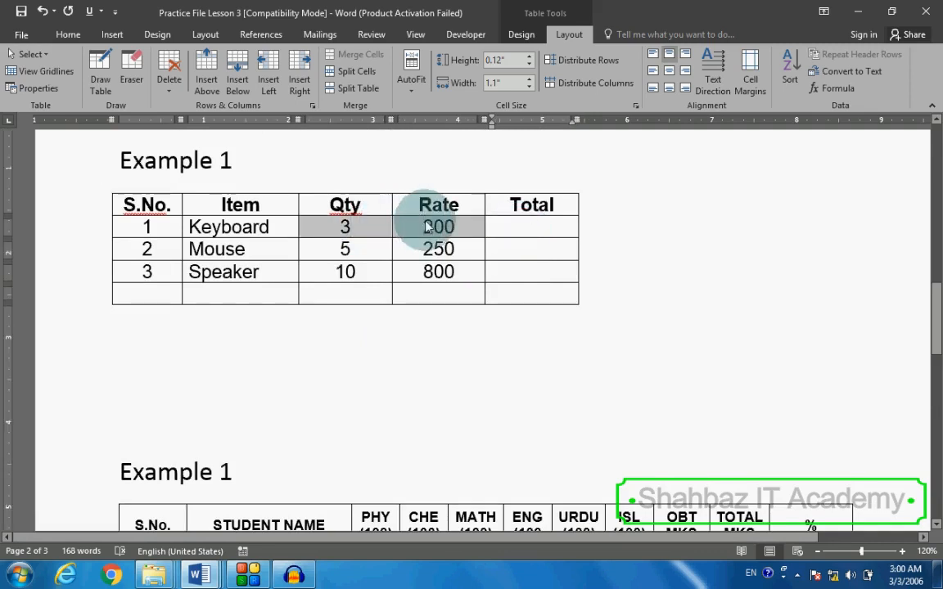
left_click(511, 219)
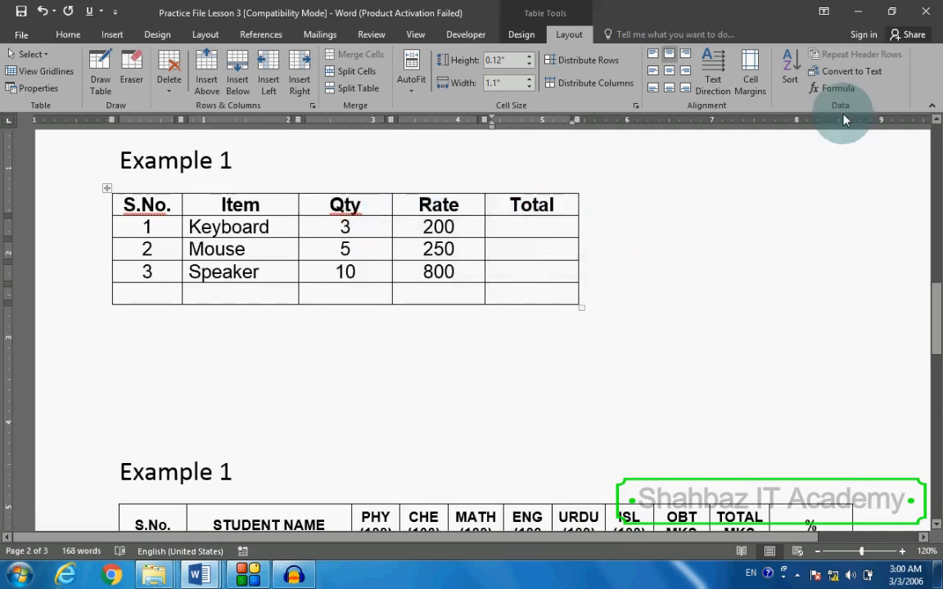
Step: Try the nested formula =AVERAGE(COUNT(PRODUCT())) in the Keyboard row's Total cell and remove it
left_click(835, 88)
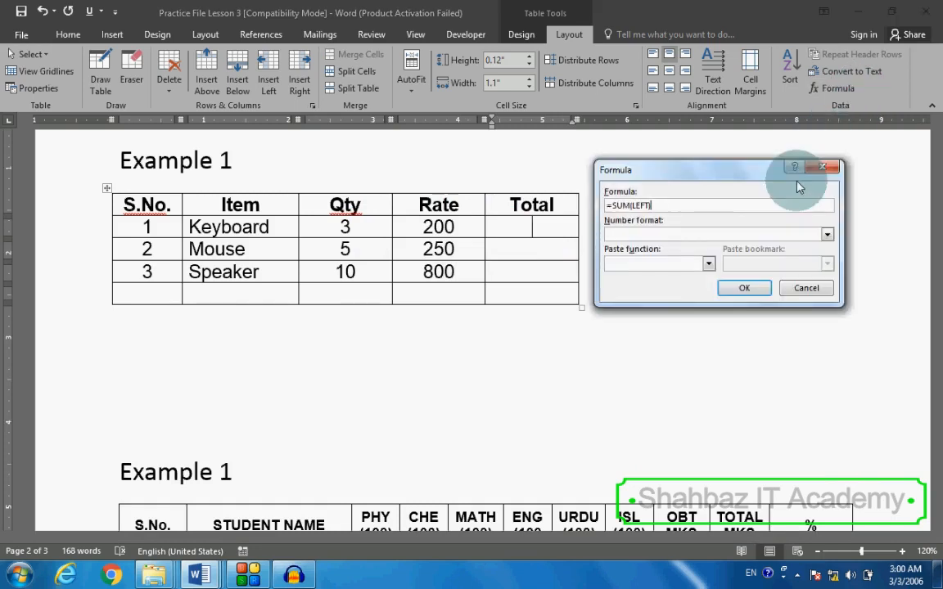
key("BackSpace")
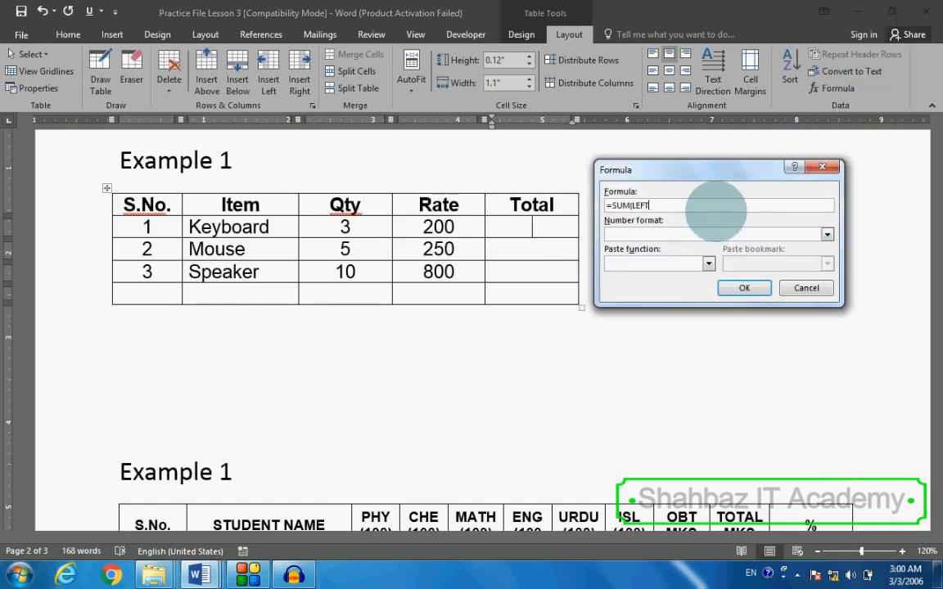
key("BackSpace")
key("BackSpace")
key("BackSpace")
key("BackSpace")
key("BackSpace")
key("BackSpace")
key("BackSpace")
key("BackSpace")
key("BackSpace")
left_click(708, 263)
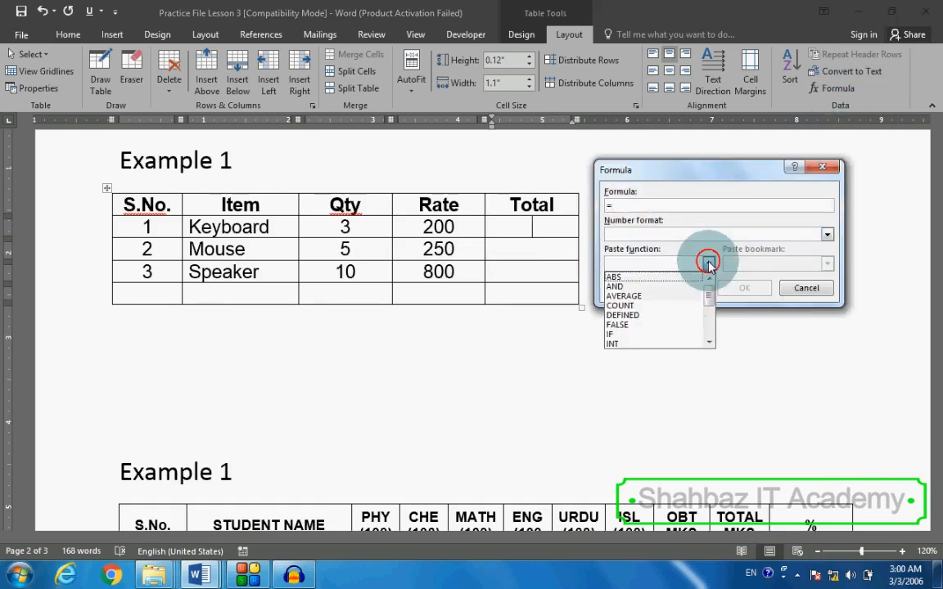
left_click(664, 296)
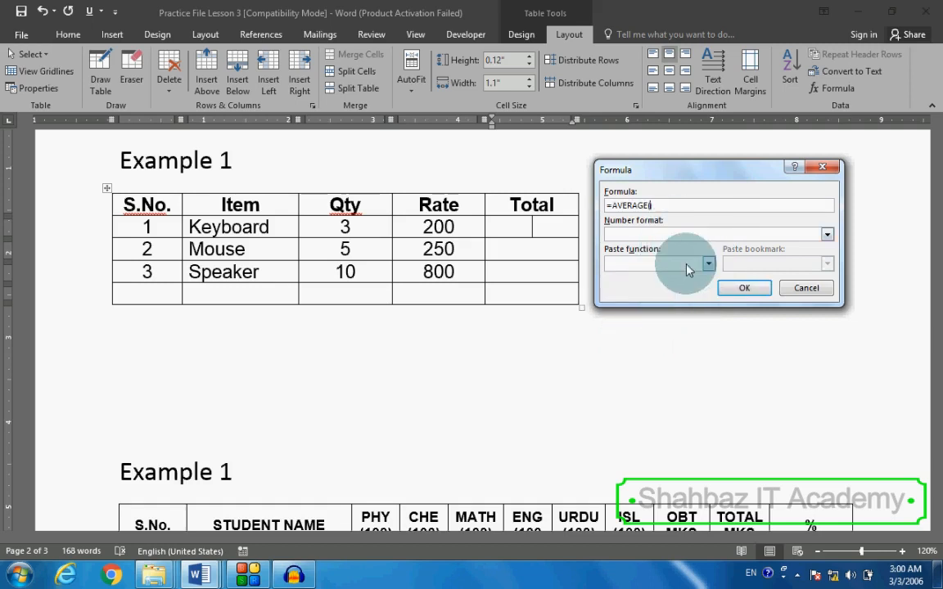
left_click(684, 262)
left_click(675, 307)
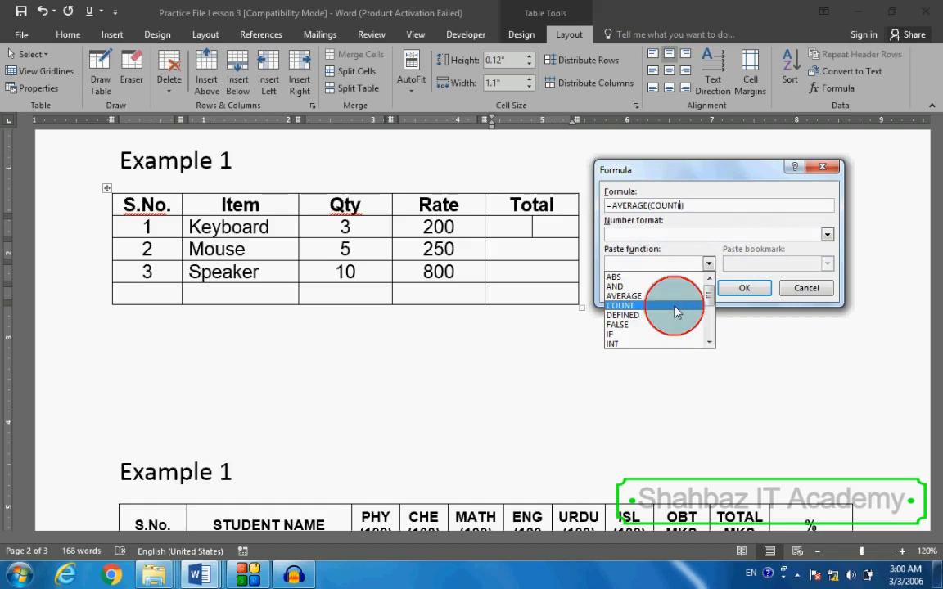
left_click(684, 265)
scroll(677, 310, "down", 2)
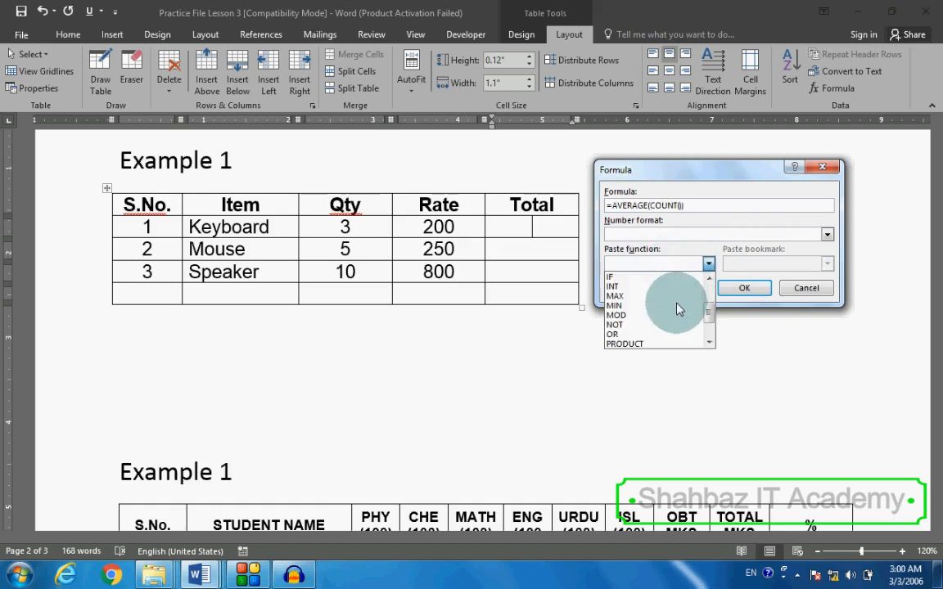
left_click(674, 341)
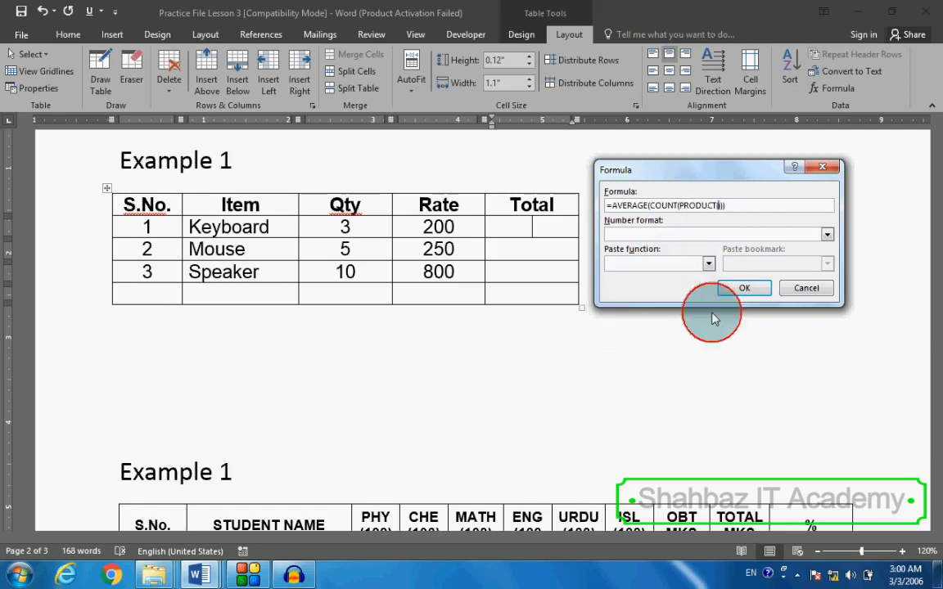
left_click(746, 289)
key("Delete")
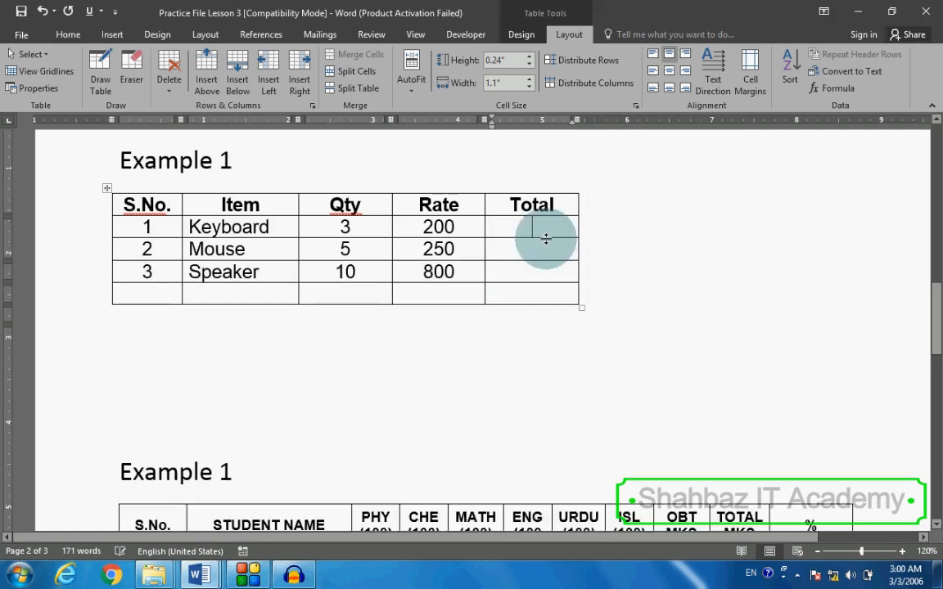
Step: Insert the formula =PRODUCT(left) in the Keyboard row's Total cell to multiply Qty by Rate
left_click(831, 89)
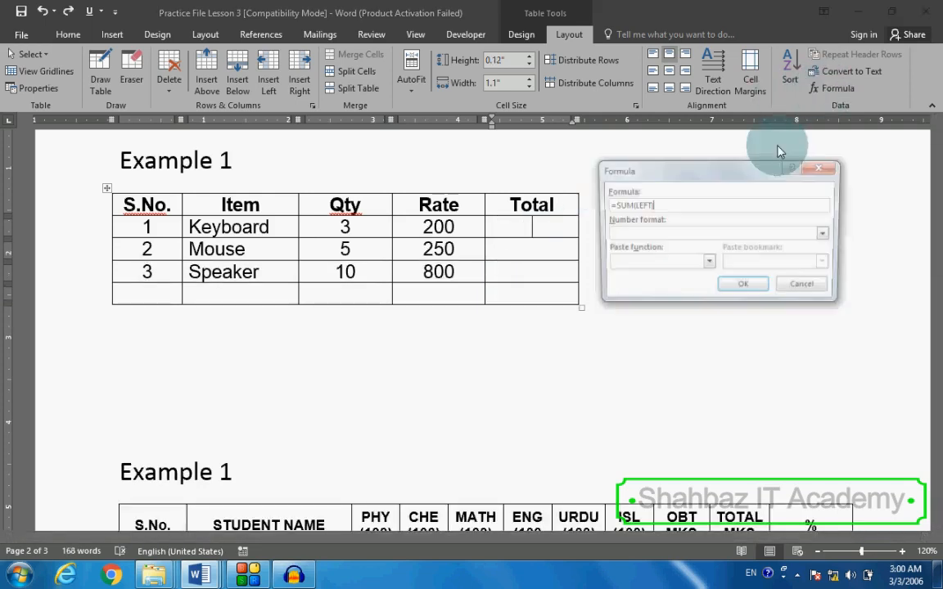
left_click_drag(672, 206, 527, 205)
type("=")
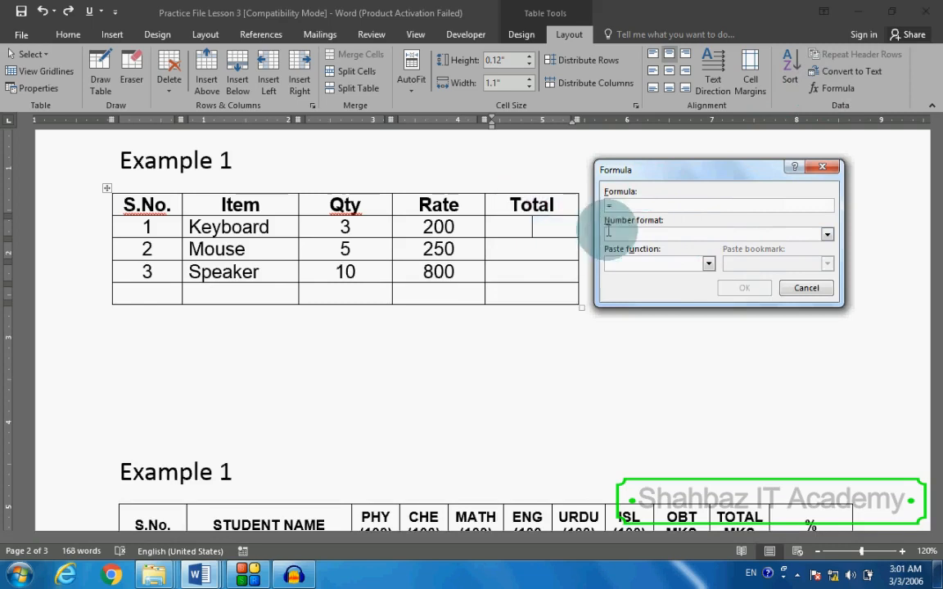
left_click(676, 263)
scroll(671, 315, "down", 3)
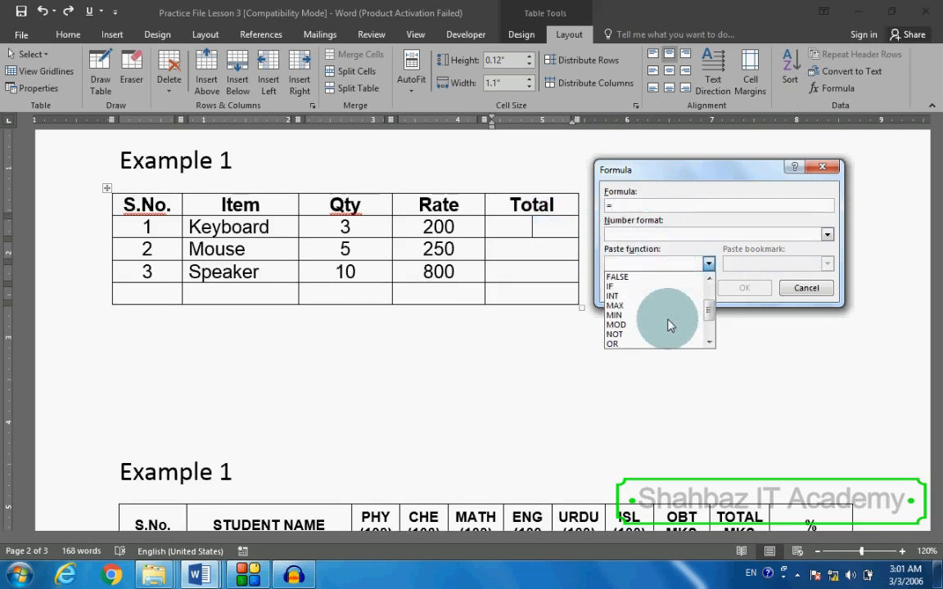
left_click(667, 324)
type("le")
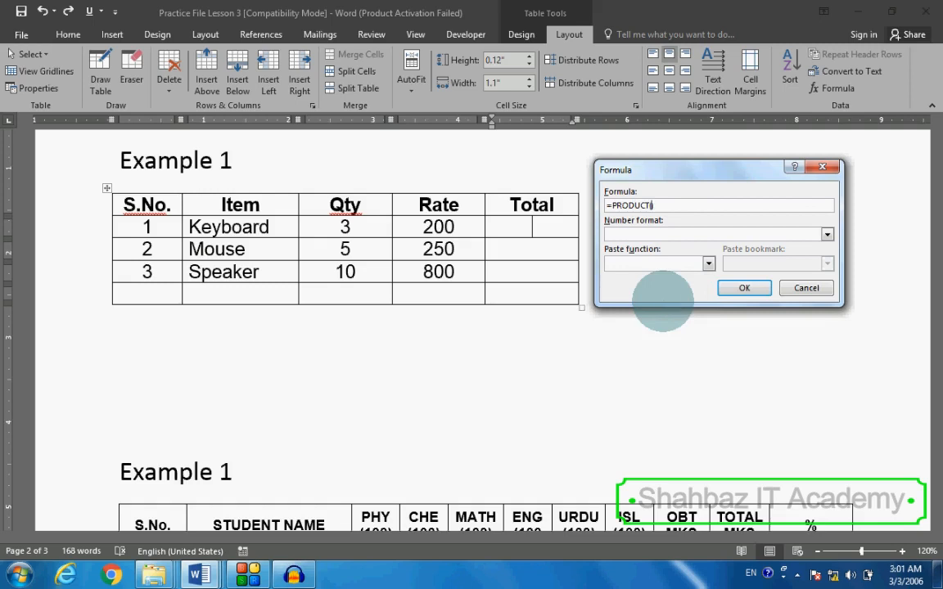
type("ft)")
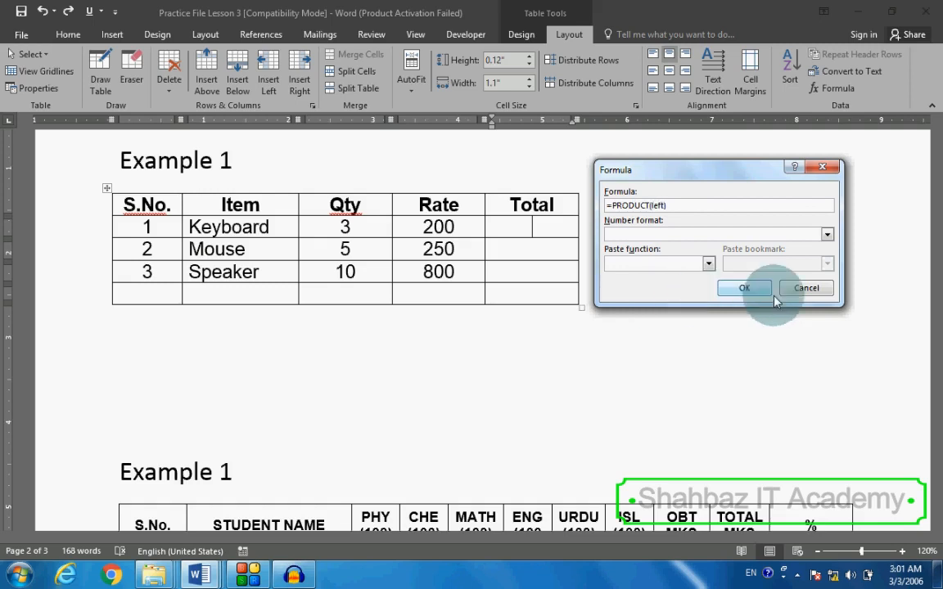
left_click(744, 287)
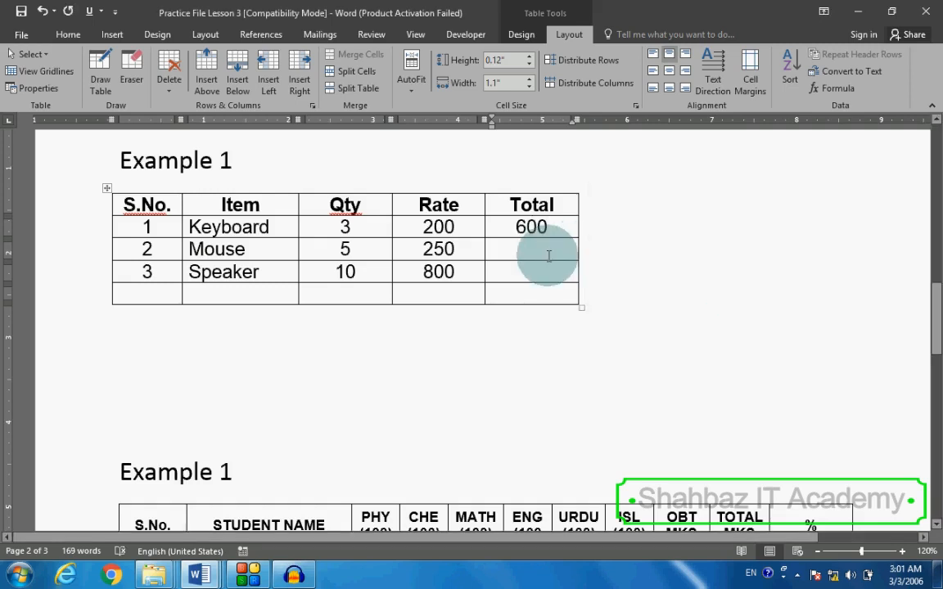
Step: Insert the formula =SUM(above) in the last row's Qty cell to add up the quantities
left_click_drag(360, 228, 367, 284)
left_click(371, 298)
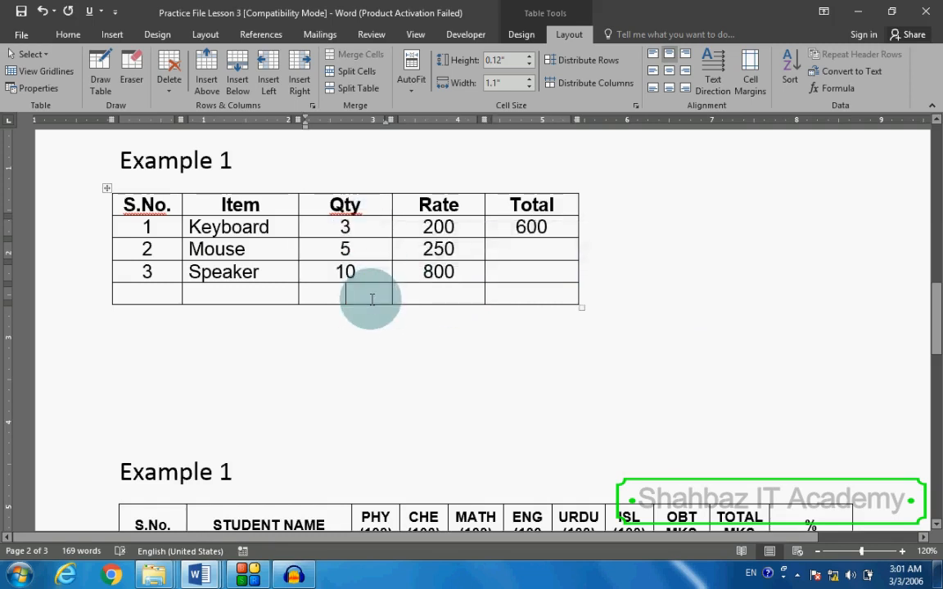
left_click(833, 87)
key("BackSpace")
key("BackSpace")
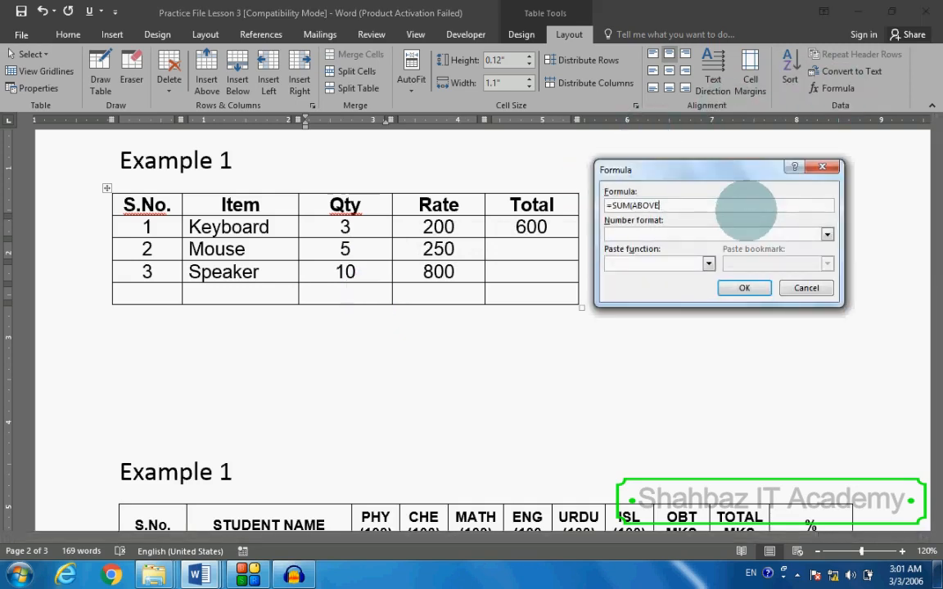
key("BackSpace")
key("BackSpace")
key("BackSpace")
key("BackSpace")
key("BackSpace")
key("BackSpace")
key("BackSpace")
key("BackSpace")
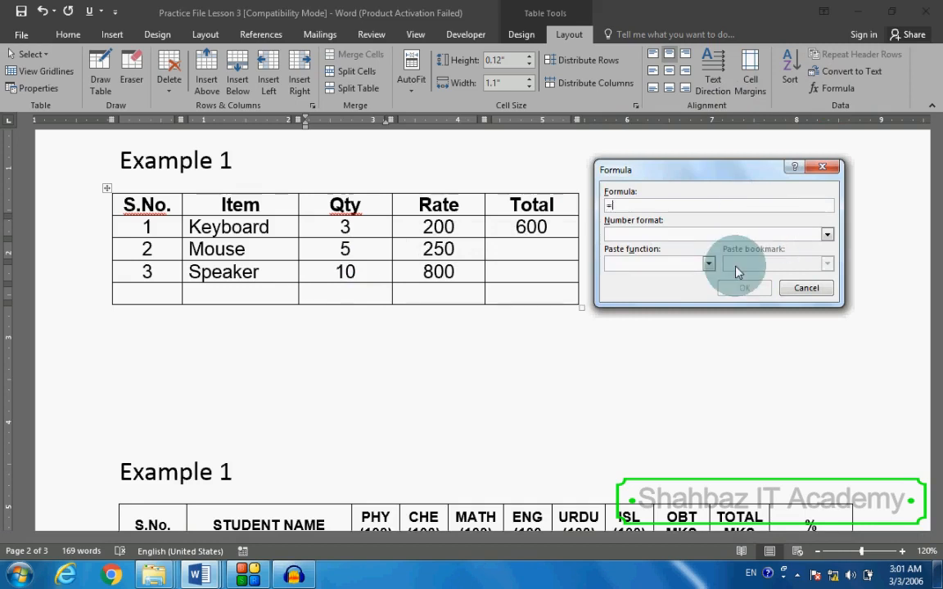
left_click(708, 263)
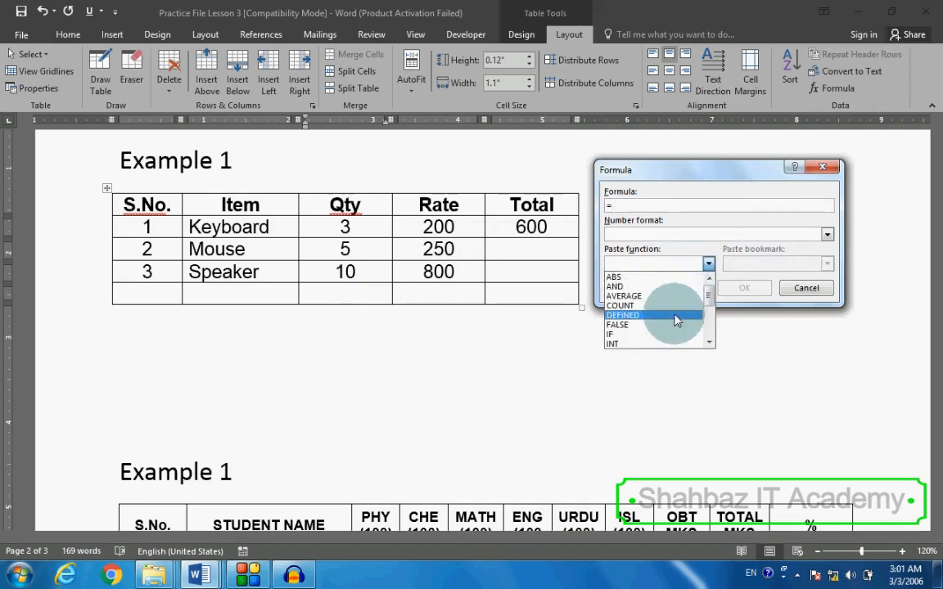
scroll(674, 316, "down", 4)
left_click(667, 334)
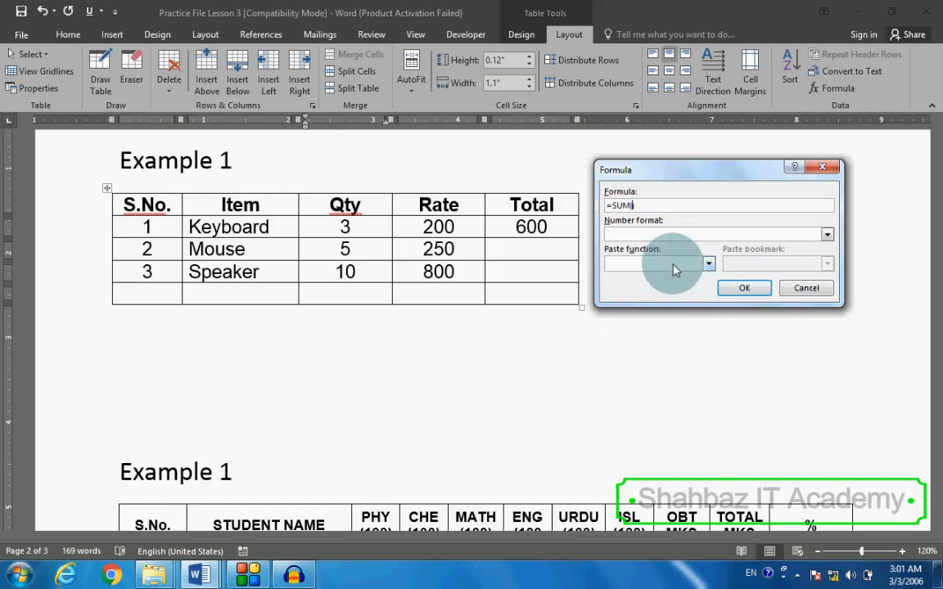
type("above")
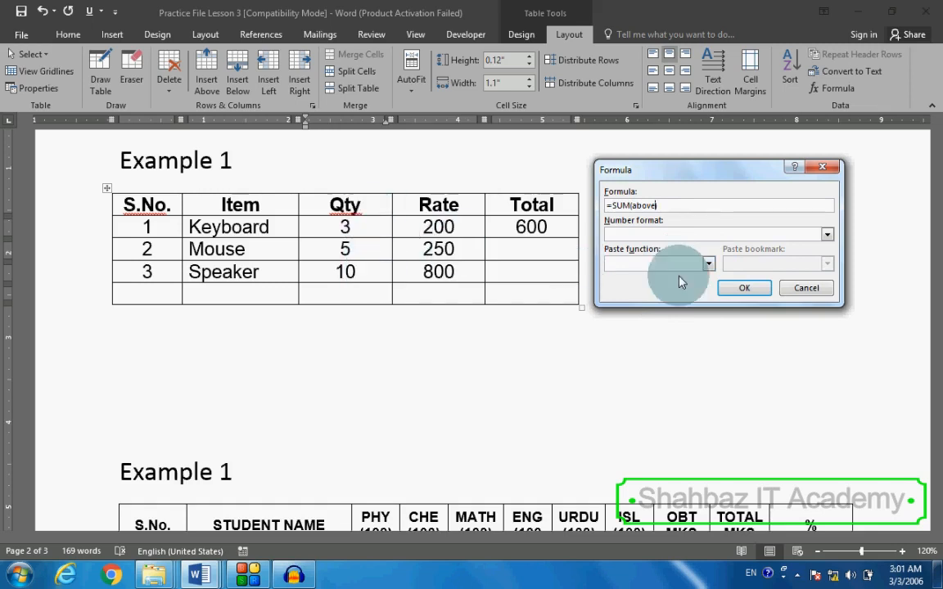
left_click(748, 290)
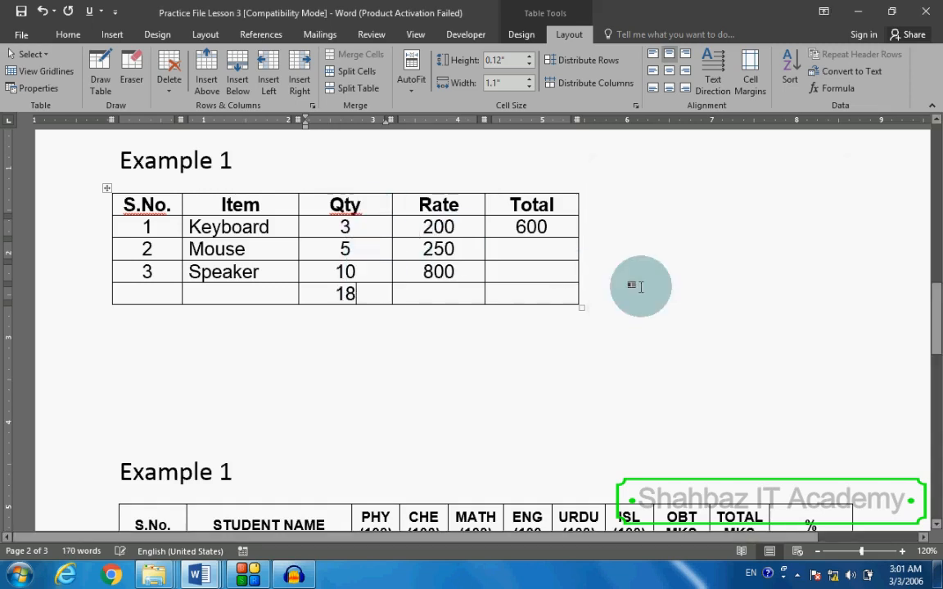
left_click(436, 292)
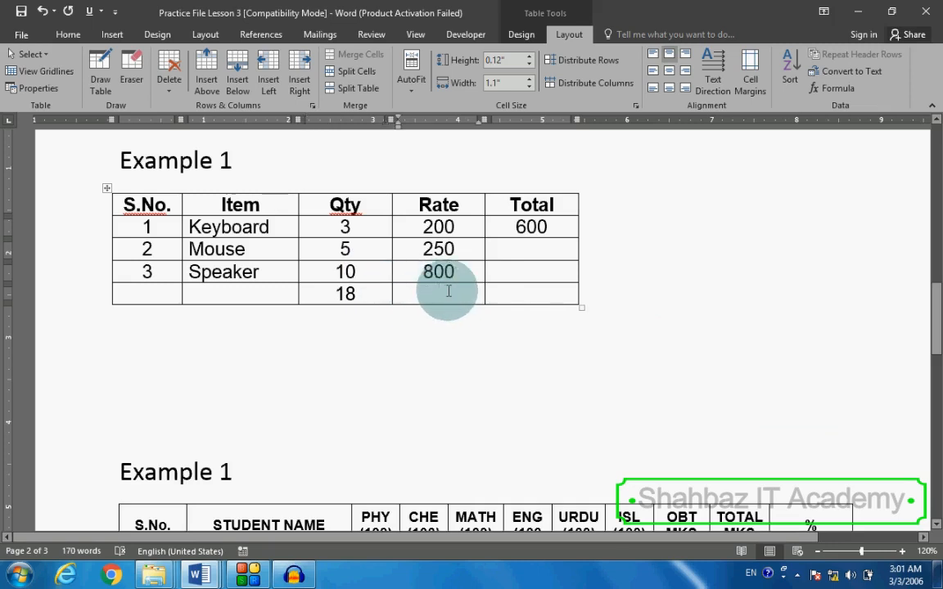
left_click(355, 297)
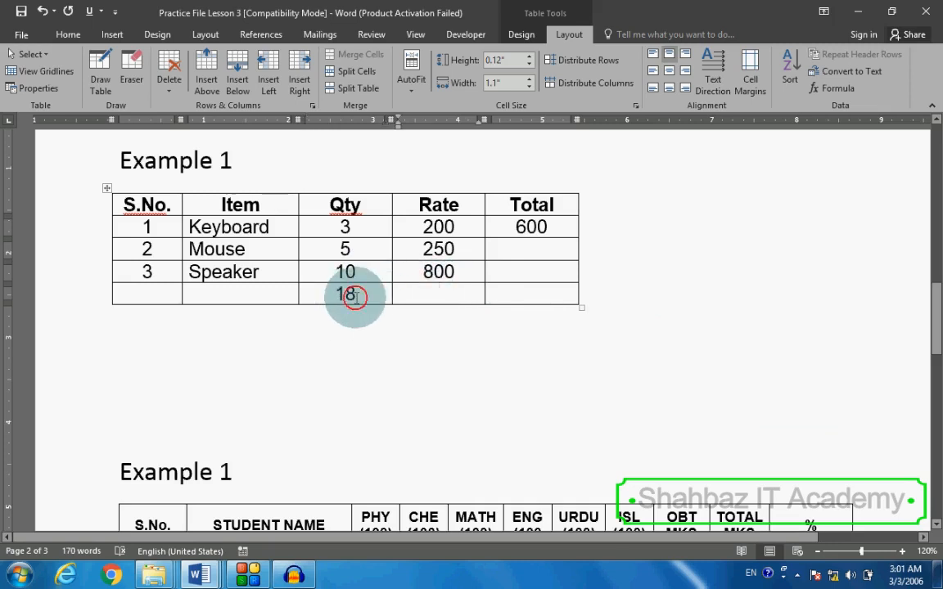
left_click(393, 298)
left_click(438, 299)
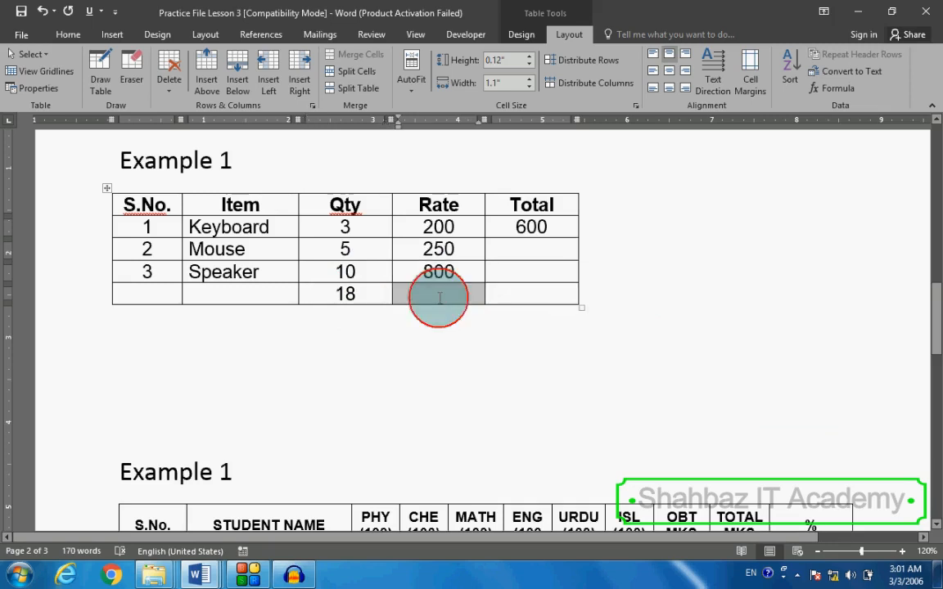
left_click(544, 222)
left_click(550, 248)
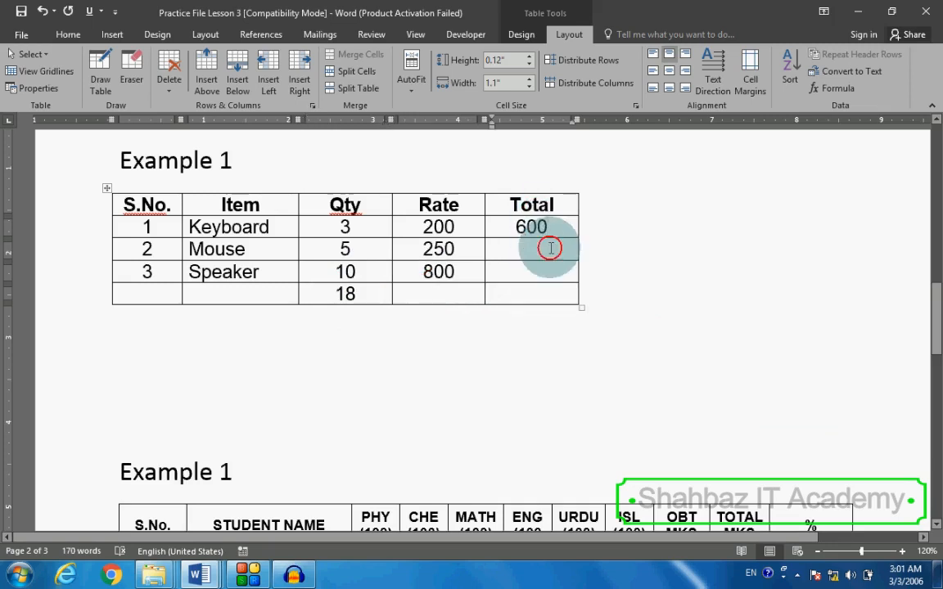
left_click(551, 270)
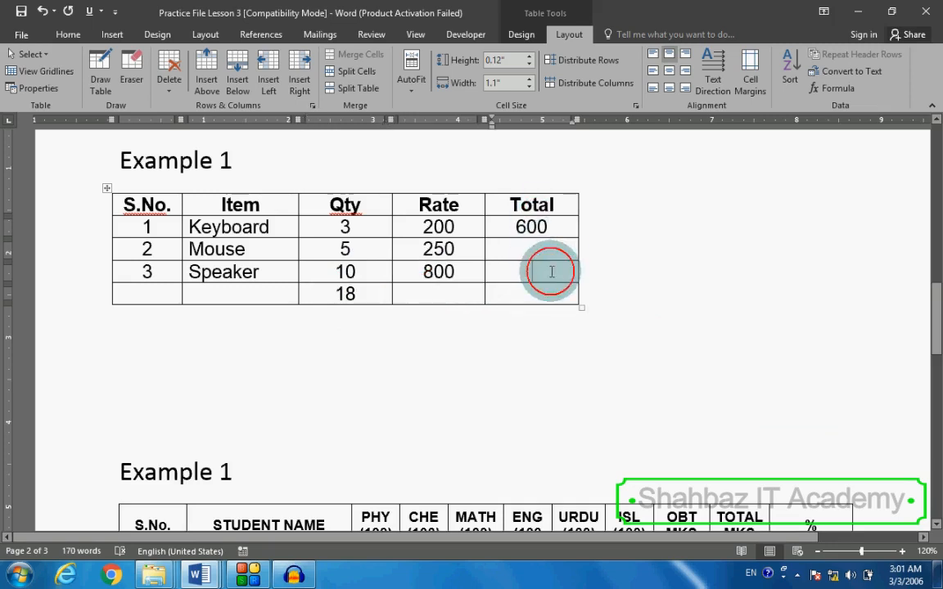
left_click(530, 226)
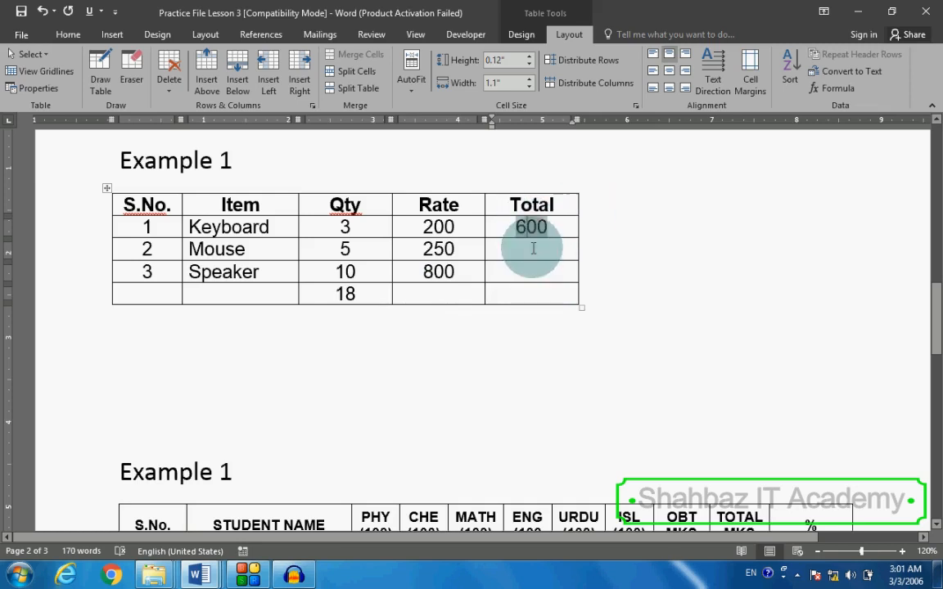
Step: Insert the formula =SUM(left) in the Mouse row's Total cell, using the SUM function
left_click(643, 226)
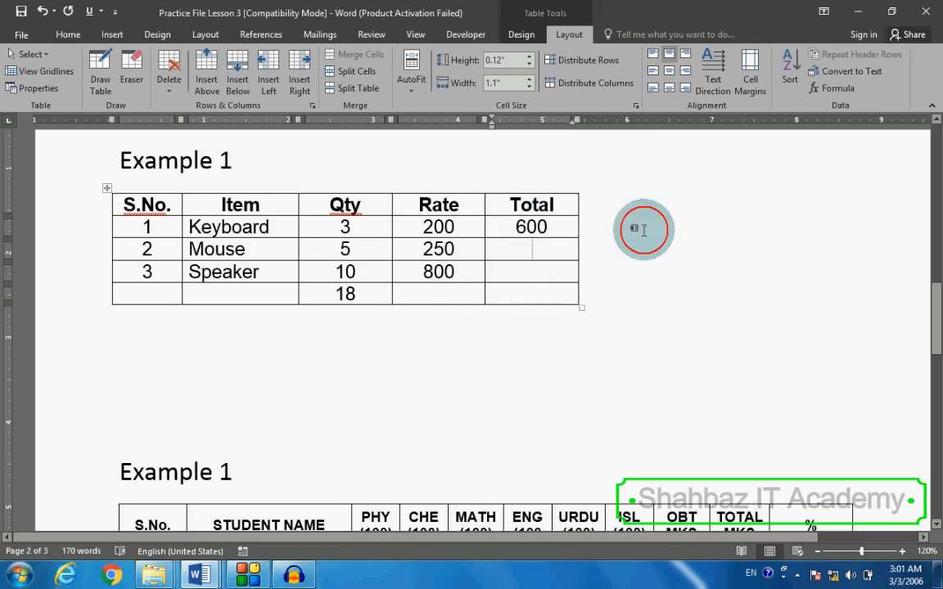
left_click(833, 88)
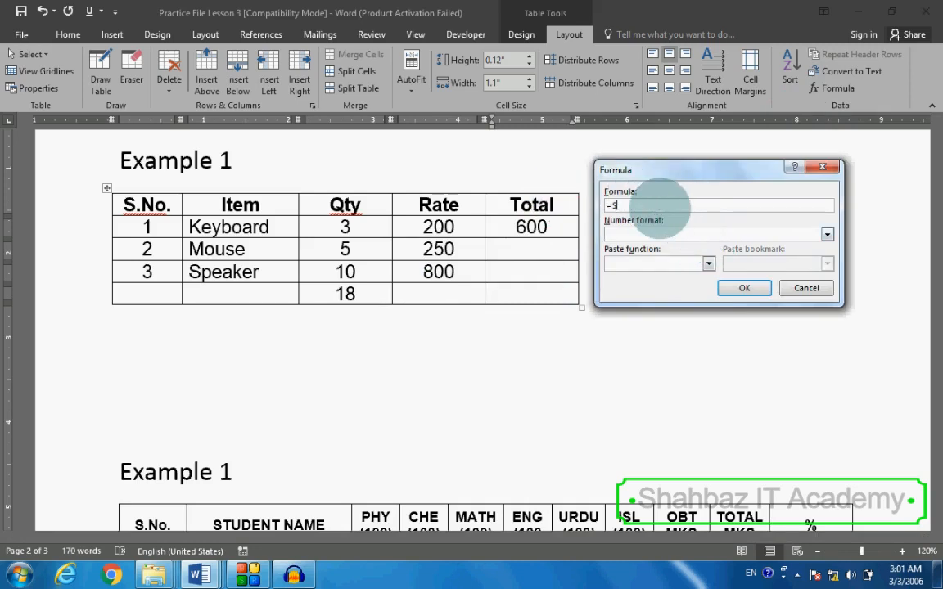
key("BackSpace")
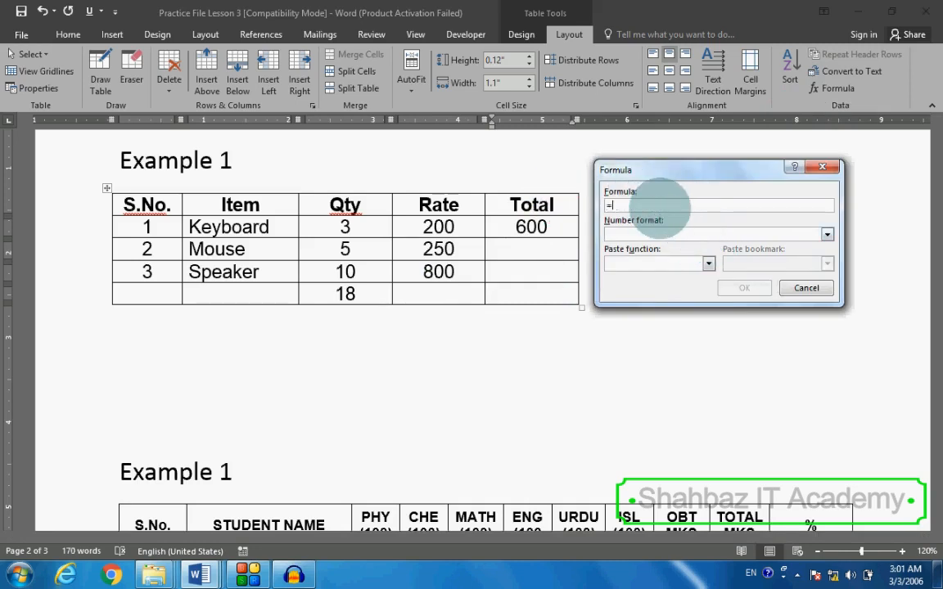
left_click(672, 276)
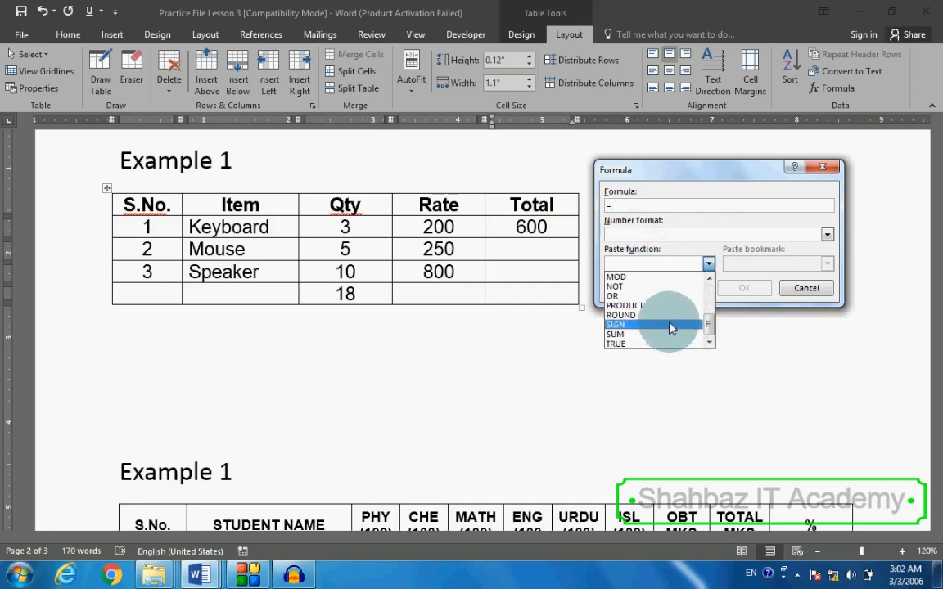
left_click(667, 335)
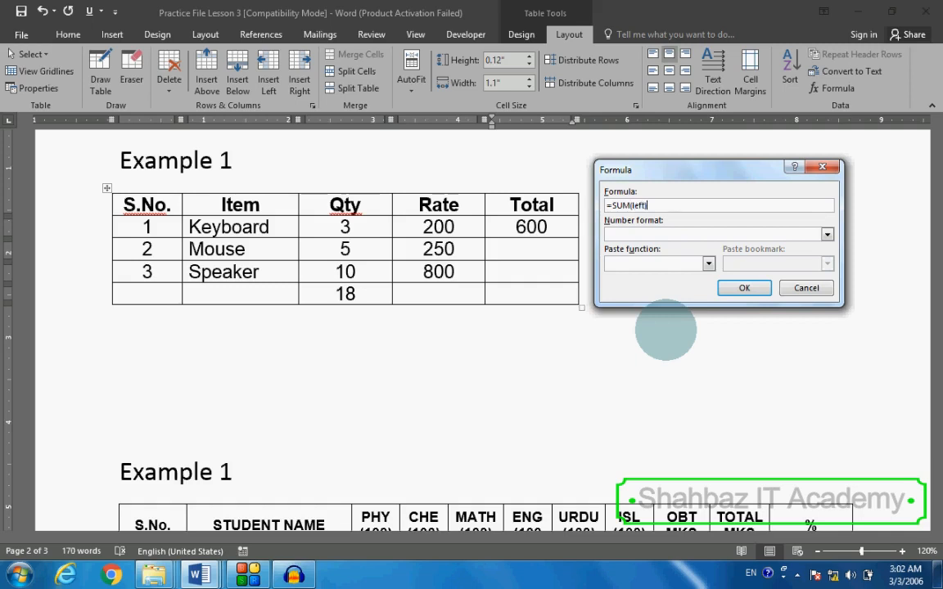
key("ctrl+a")
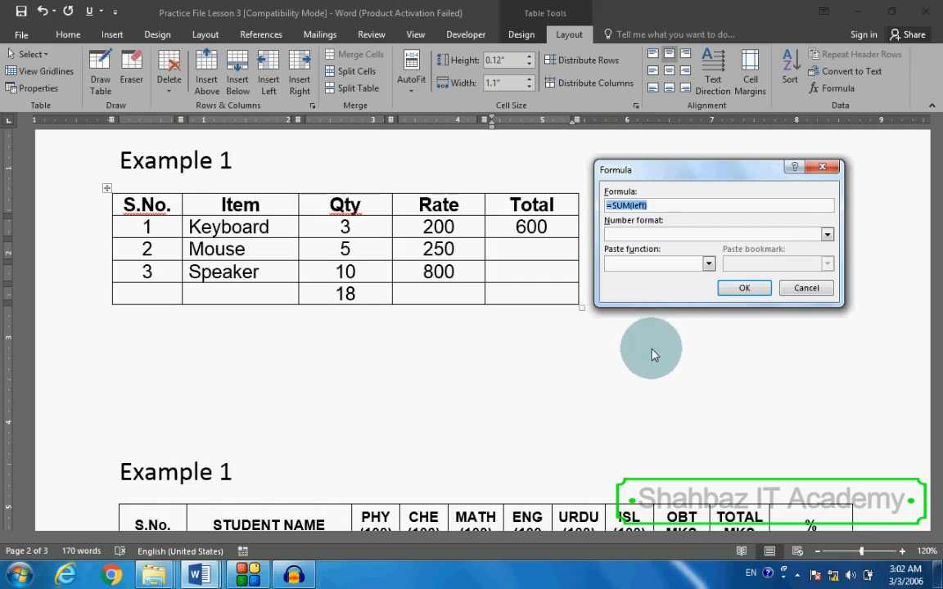
left_click(753, 291)
Step: Insert the formula =SUM(left) in the Speaker row's Total cell in place of the suggested formula
left_click(554, 274)
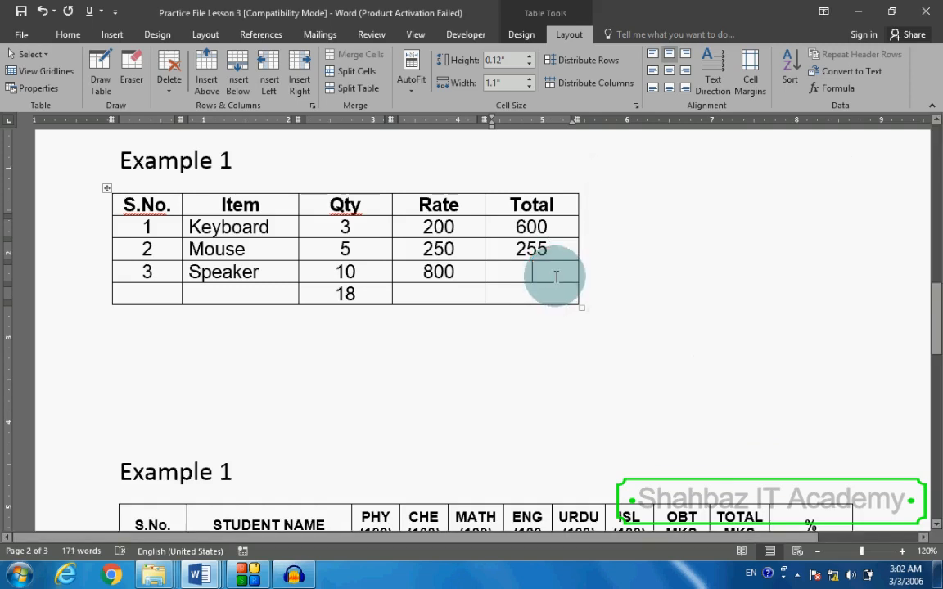
left_click(832, 87)
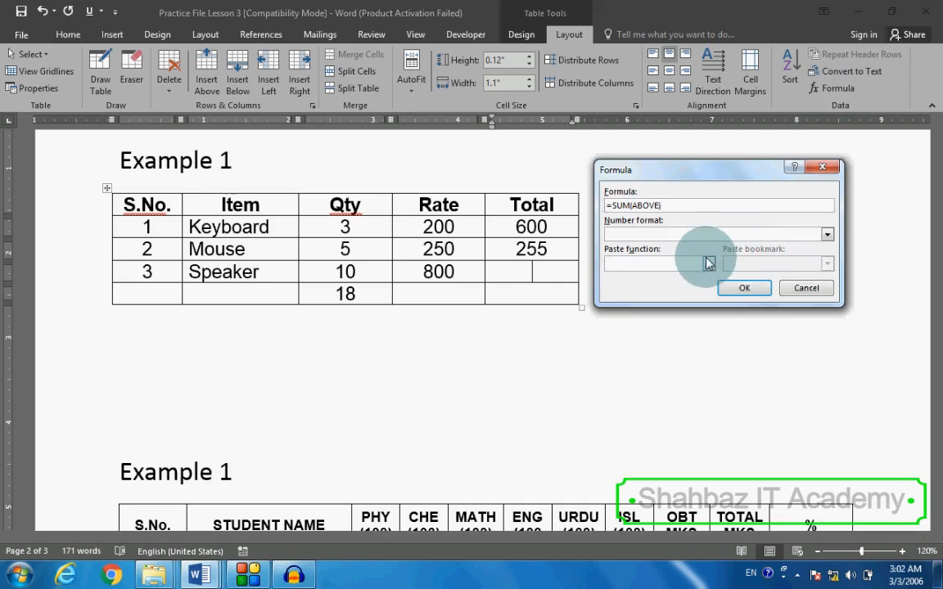
key("BackSpace")
type("=SUM(left)")
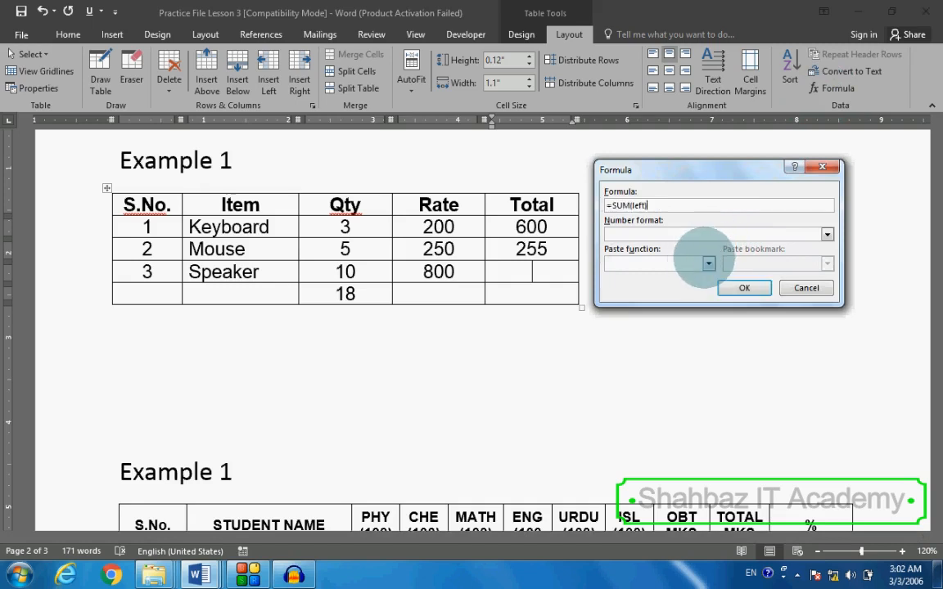
left_click(747, 291)
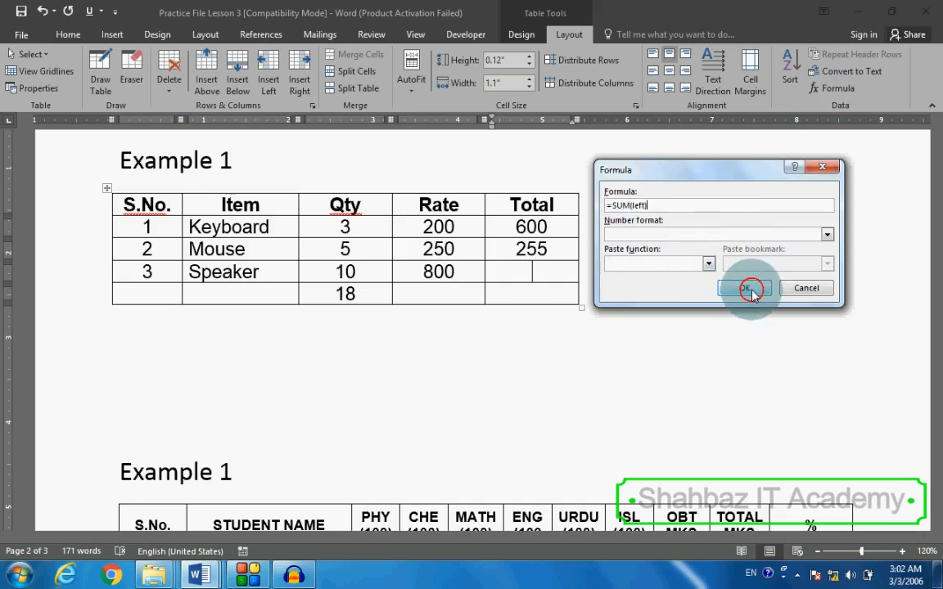
left_click(751, 291)
Step: Enter 333 in the last row's Rate cell of the Qty and Rate table
left_click(564, 300)
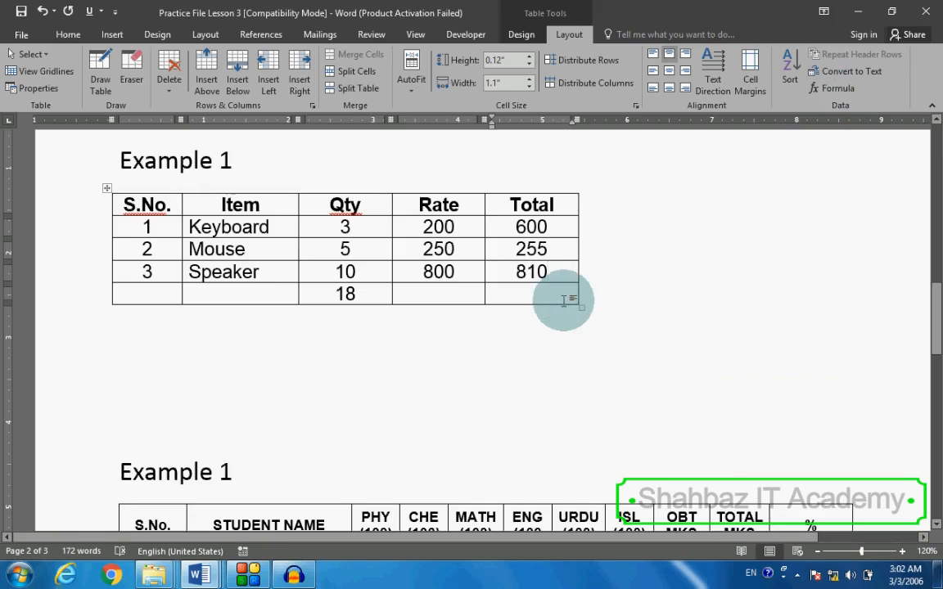
left_click(466, 300)
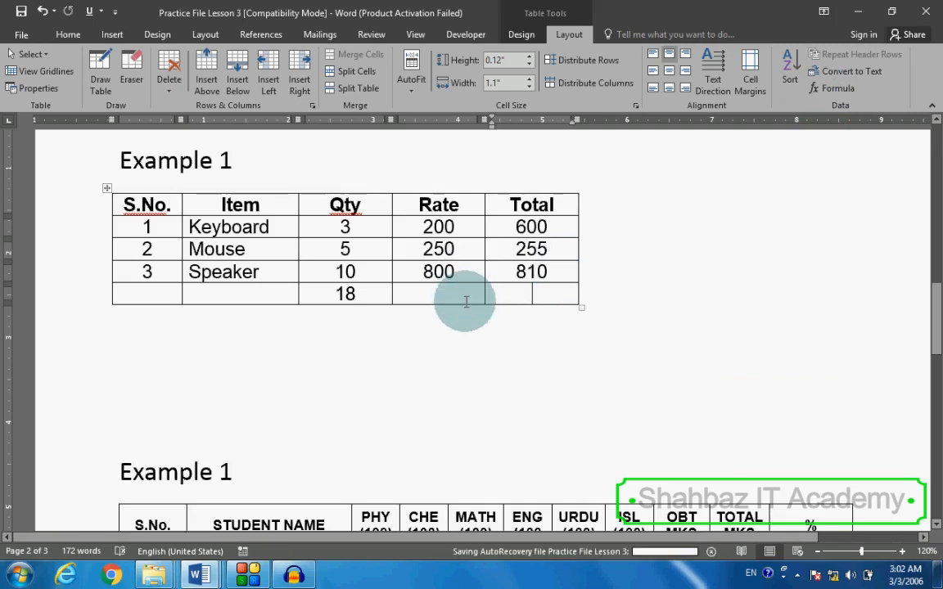
type("333")
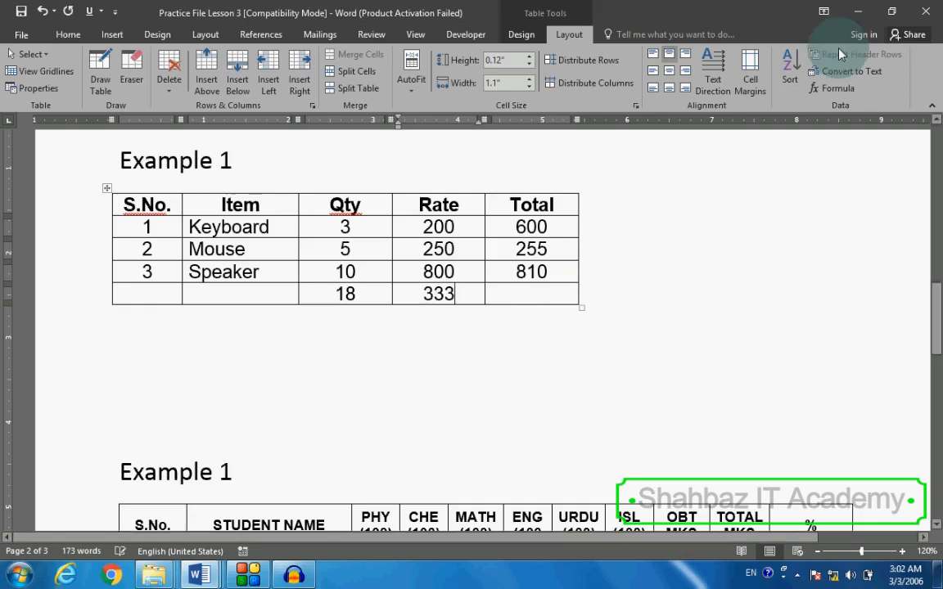
Step: Try the formula =SUM(left) in the last row's Rate cell and undo it
left_click(833, 88)
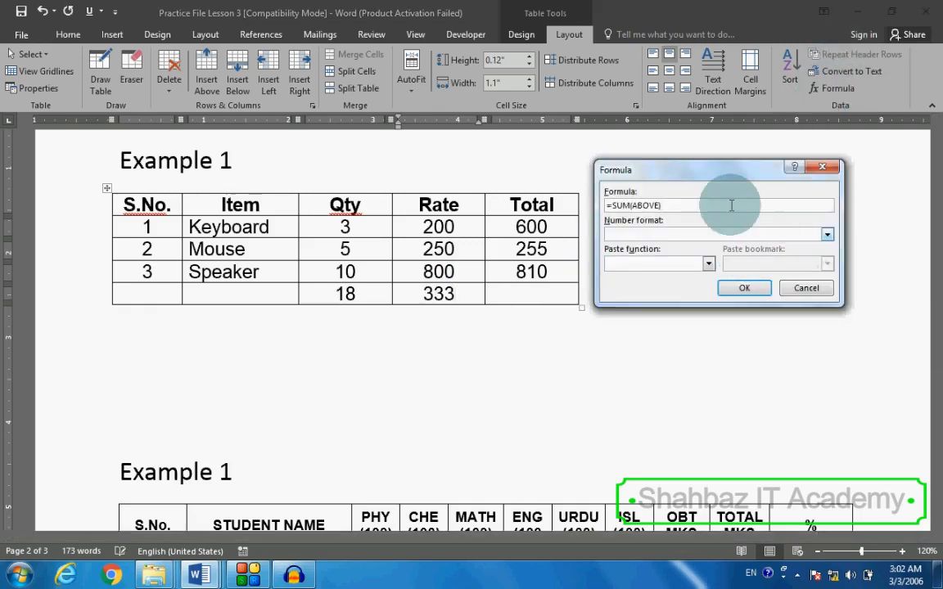
left_click_drag(730, 205, 652, 205)
key("BackSpace")
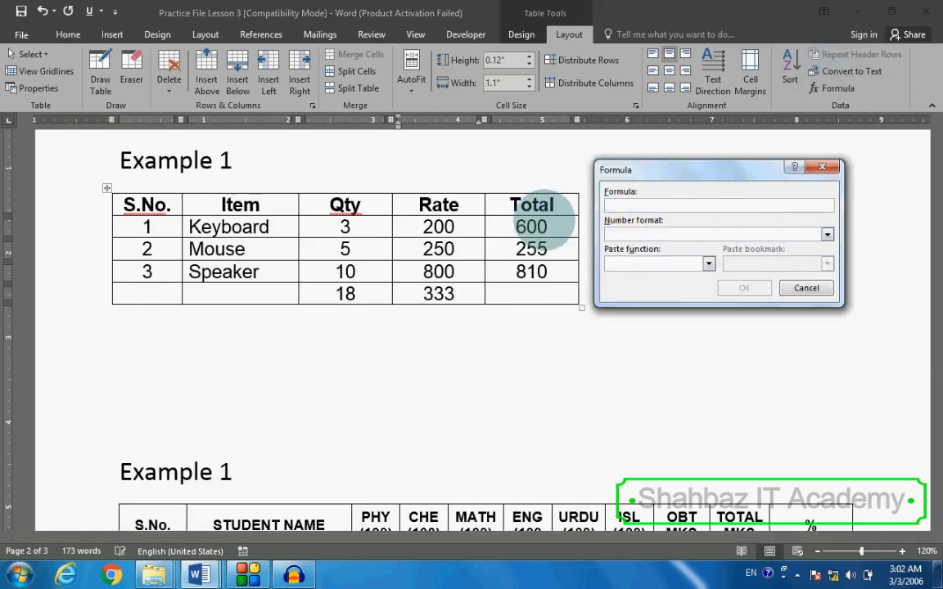
type("=SUM(left)")
left_click(740, 288)
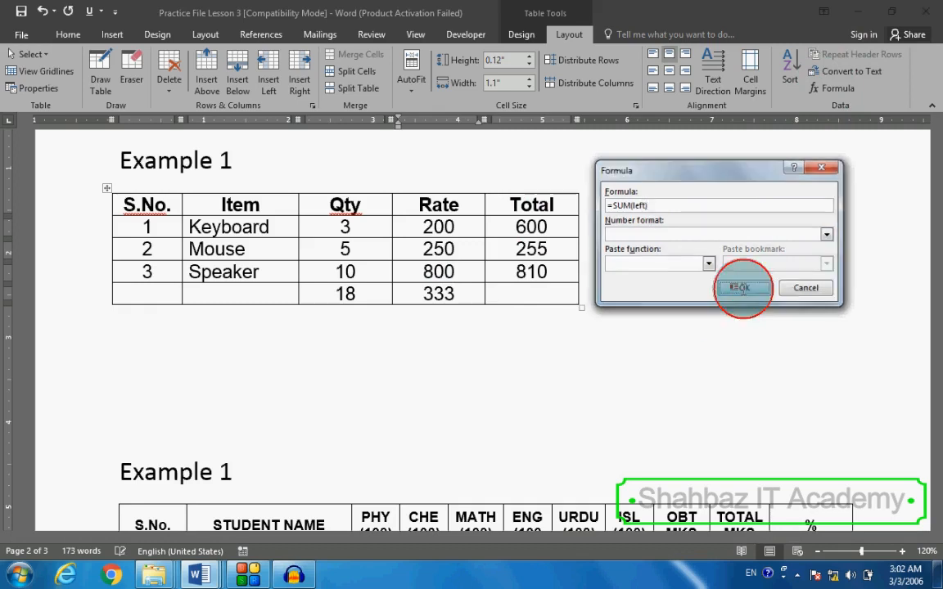
key("ctrl+z")
Step: Insert the formula =SUM(left) in the last row's Total cell
left_click(547, 299)
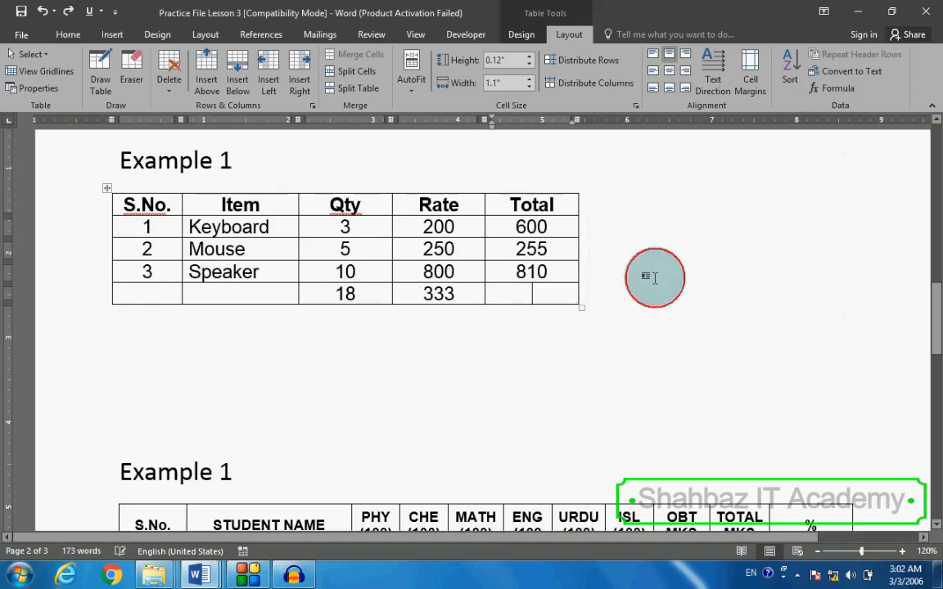
left_click(833, 88)
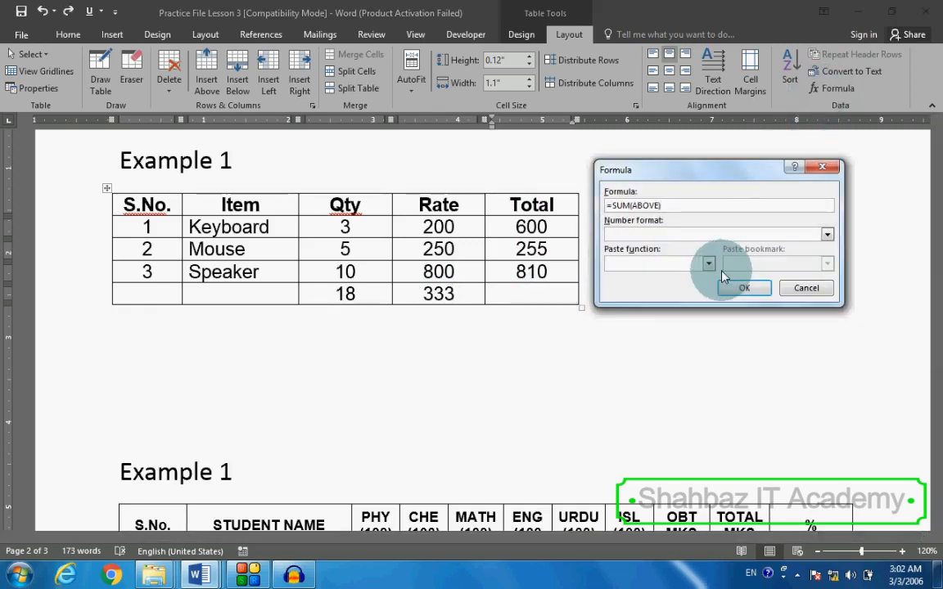
left_click_drag(656, 205, 540, 200)
type("=SUM(left)")
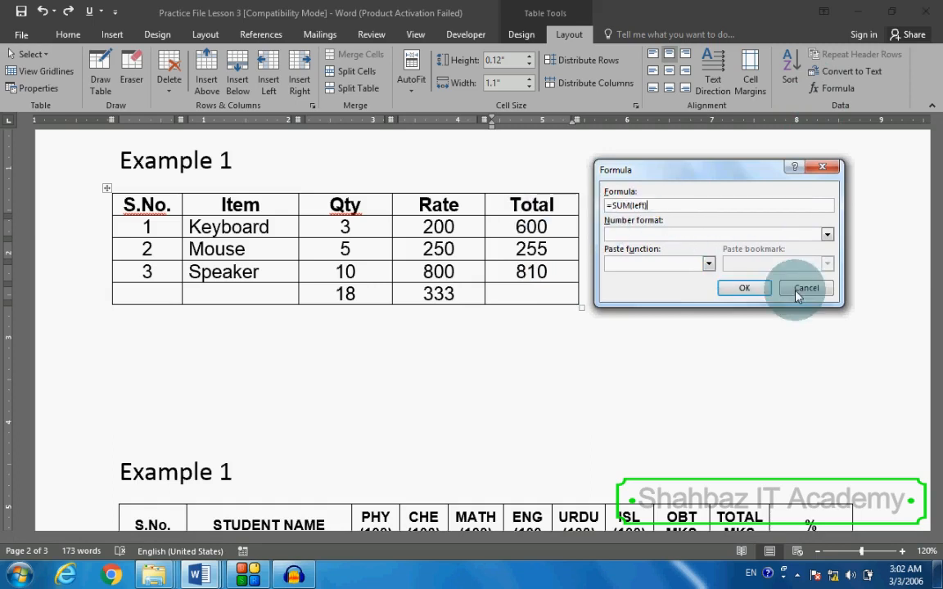
left_click(744, 288)
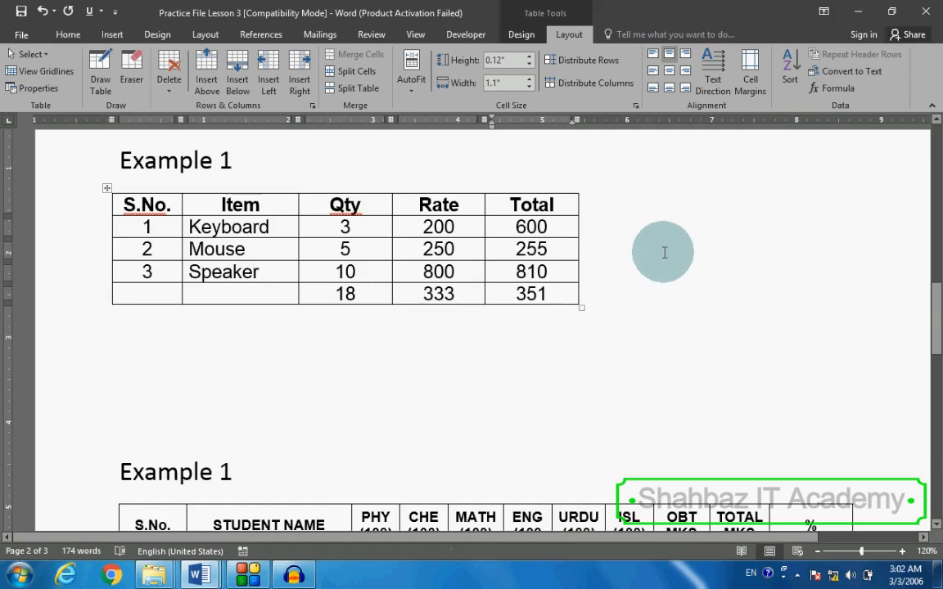
Step: Insert a page break above the student marks example so that its heading and table start on a new page
scroll(663, 253, "down", 2)
scroll(660, 249, "down", 1)
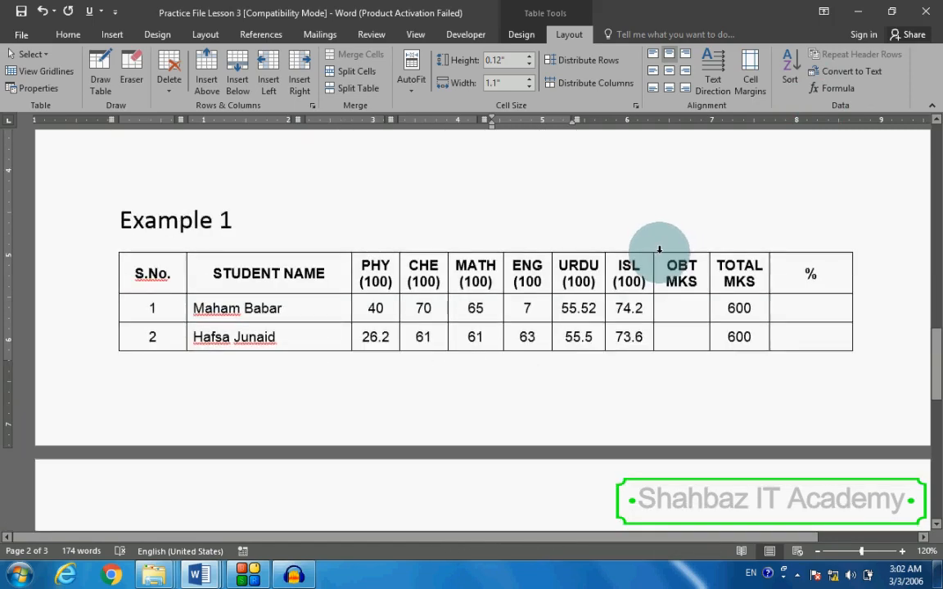
left_click(512, 169)
key("ctrl+Return")
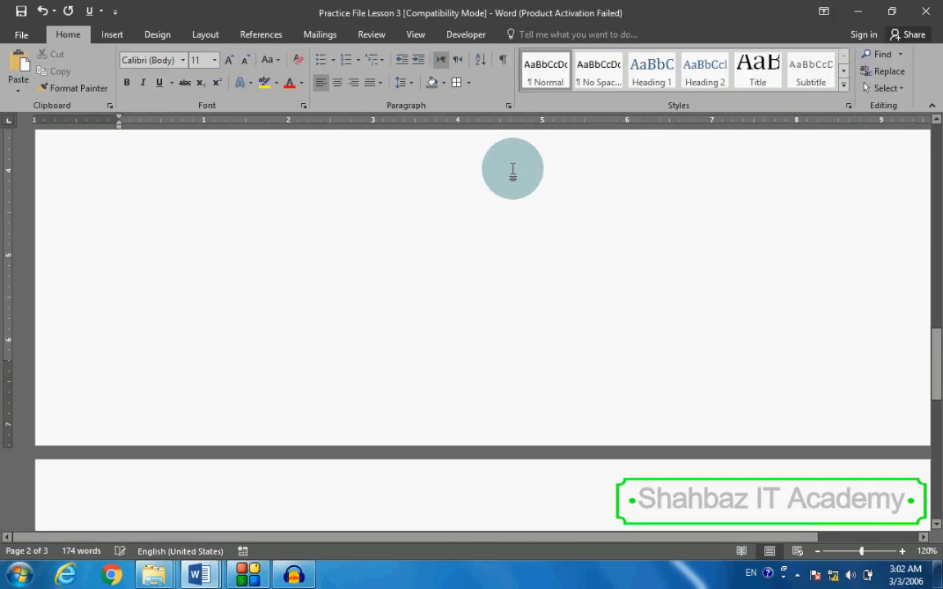
scroll(512, 189, "down", 4)
scroll(504, 234, "down", 2)
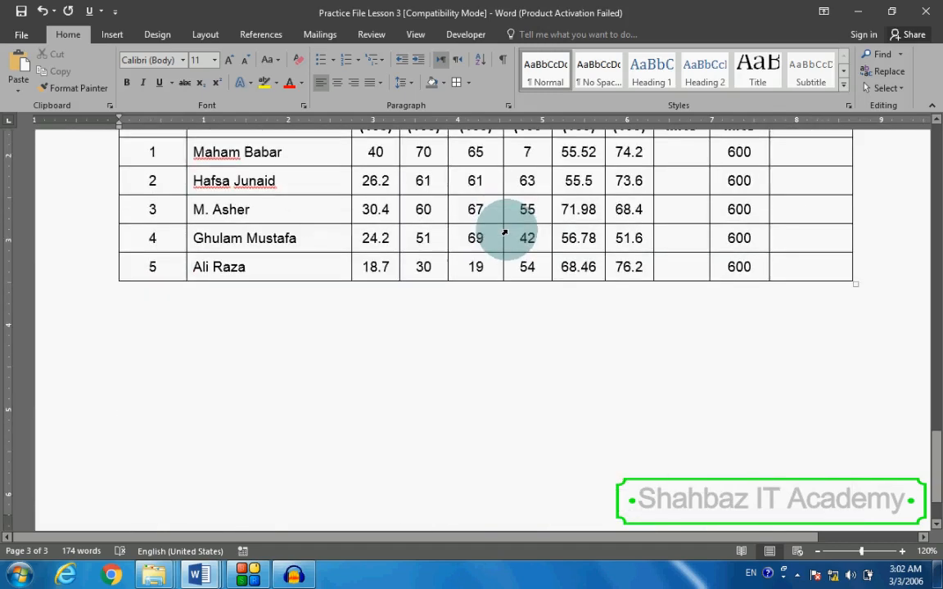
scroll(507, 234, "up", 2)
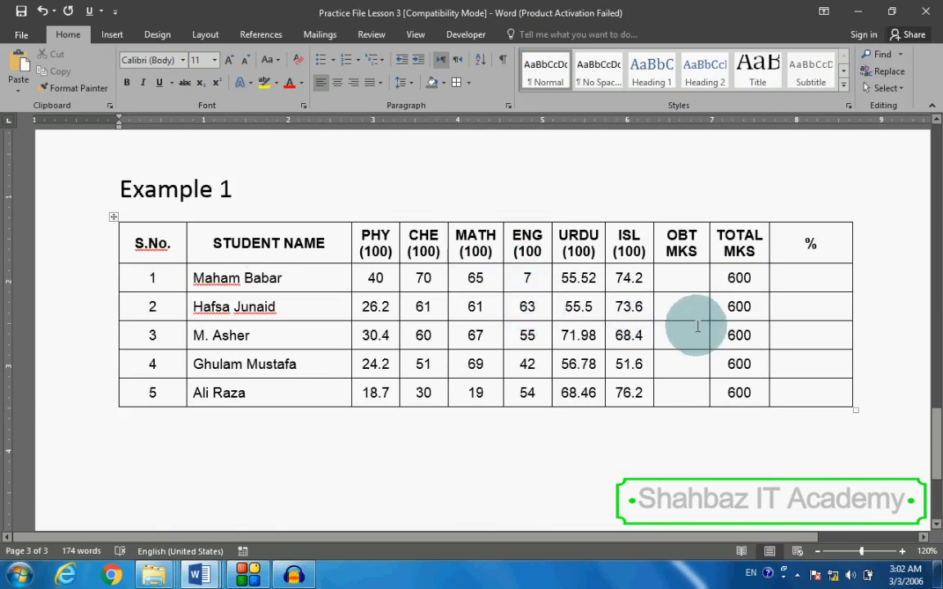
left_click(682, 279)
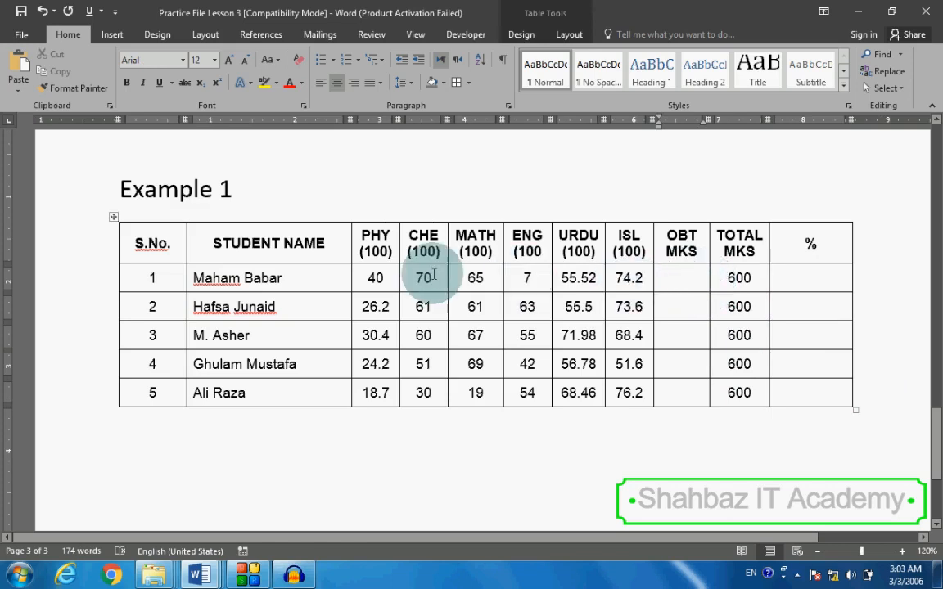
left_click_drag(365, 274, 682, 276)
left_click(680, 276)
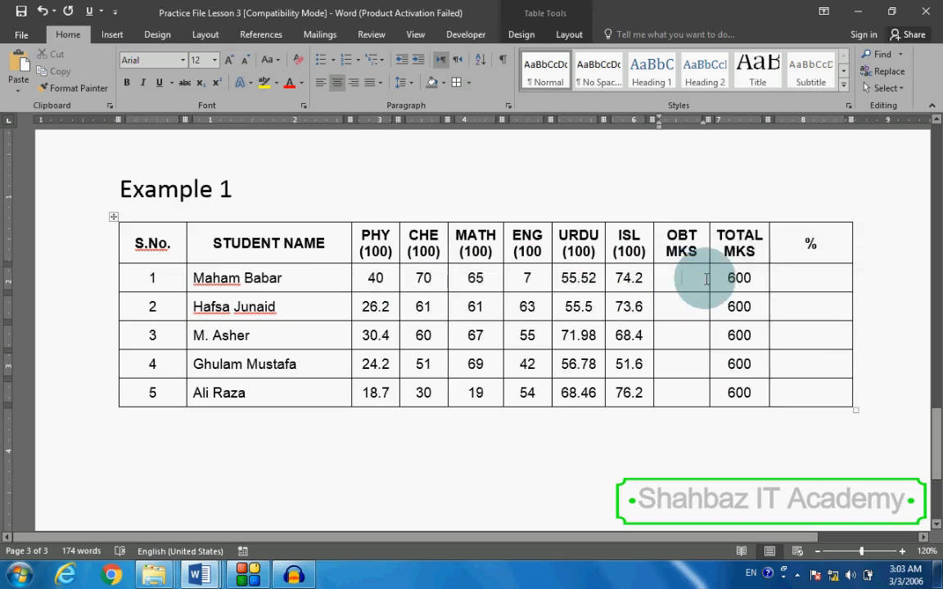
left_click(807, 281)
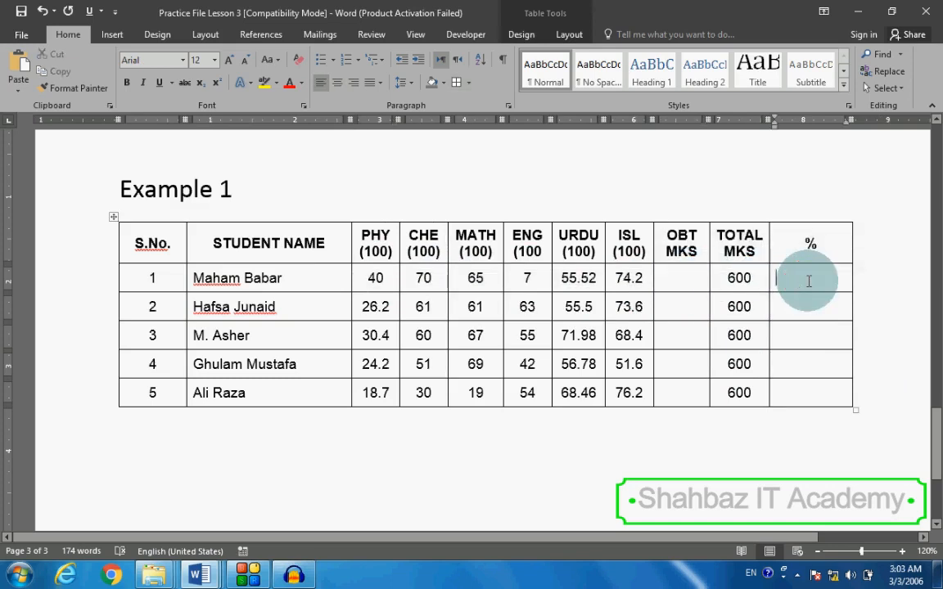
Step: Insert the formula =SUM(LEFT) in the first student's OBT MKS cell, copying the formula text for reuse
left_click(688, 279)
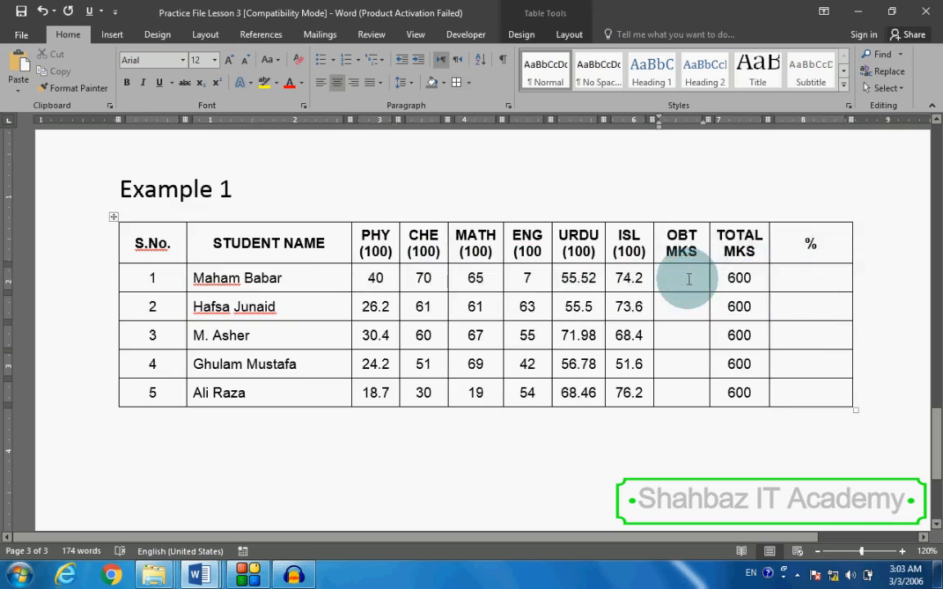
left_click(544, 37)
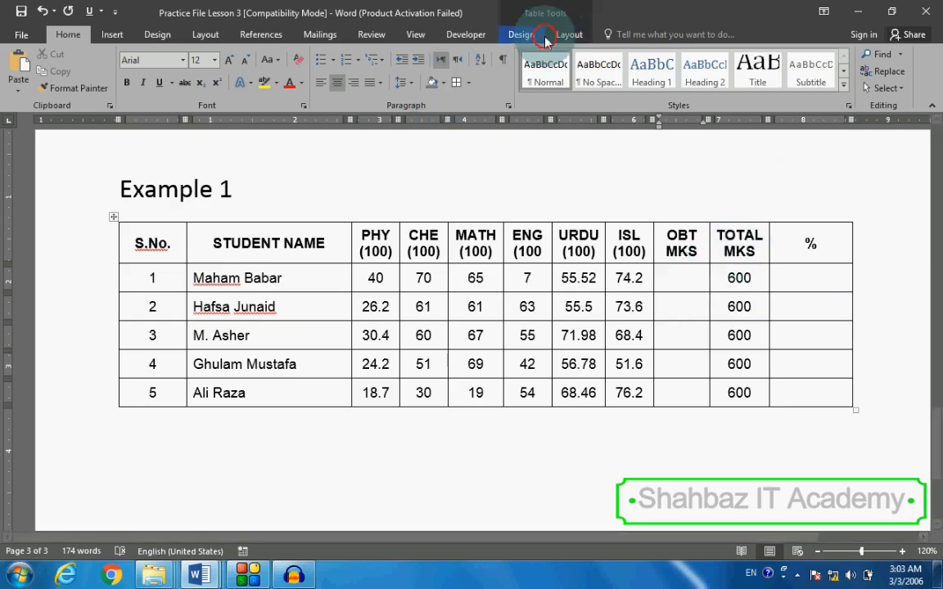
left_click(570, 35)
left_click(828, 88)
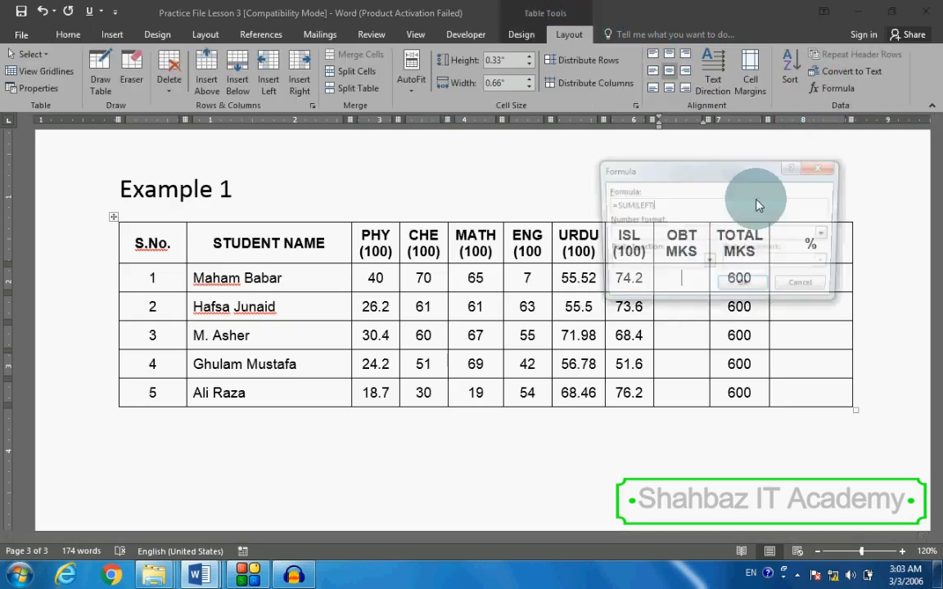
left_click(628, 204)
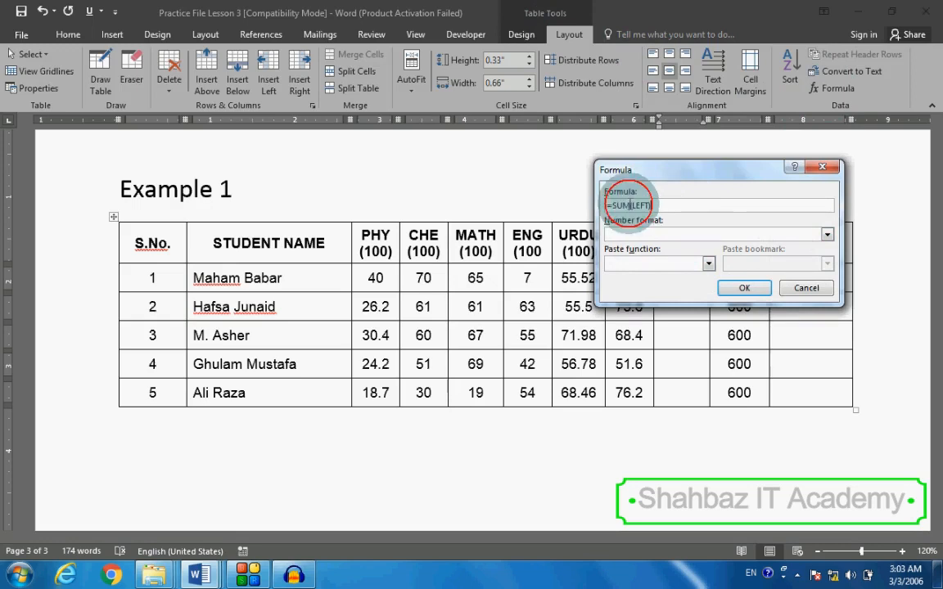
left_click_drag(629, 205, 551, 203)
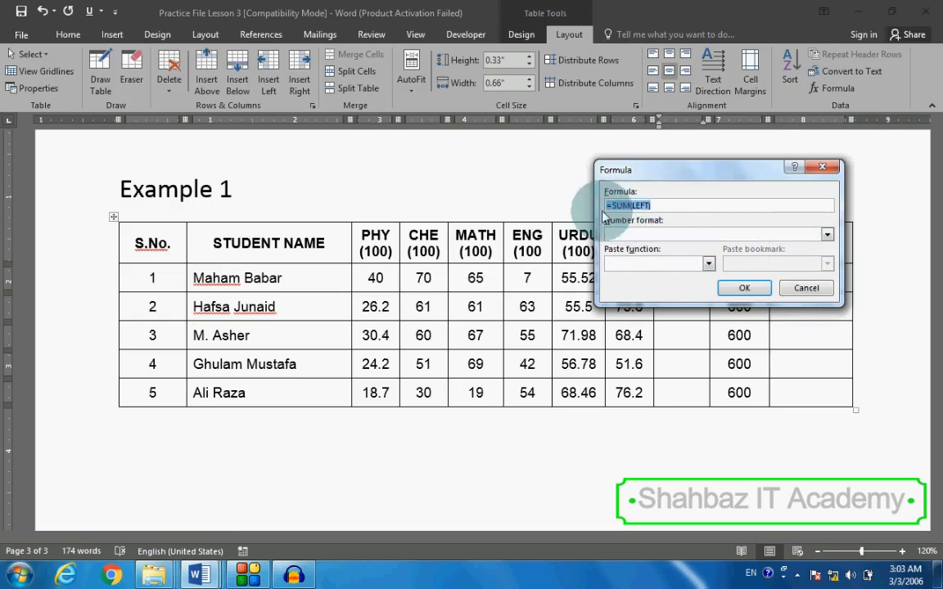
left_click(645, 208)
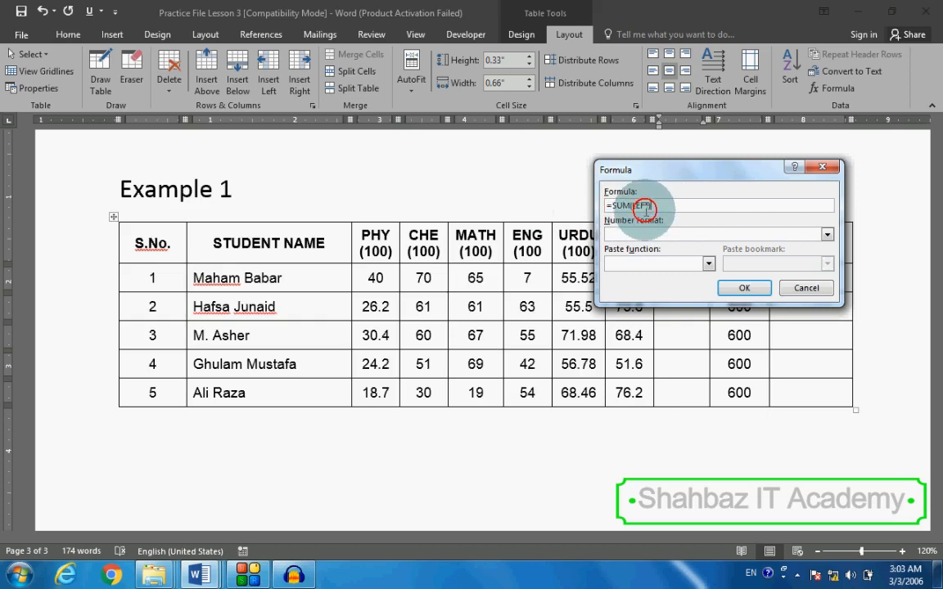
left_click_drag(645, 207, 576, 211)
right_click(622, 206)
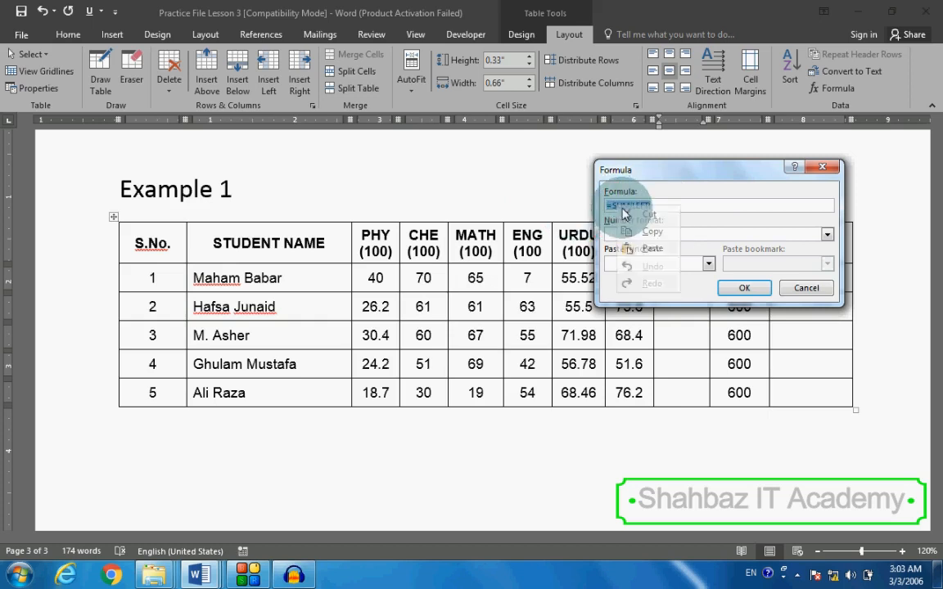
left_click(645, 233)
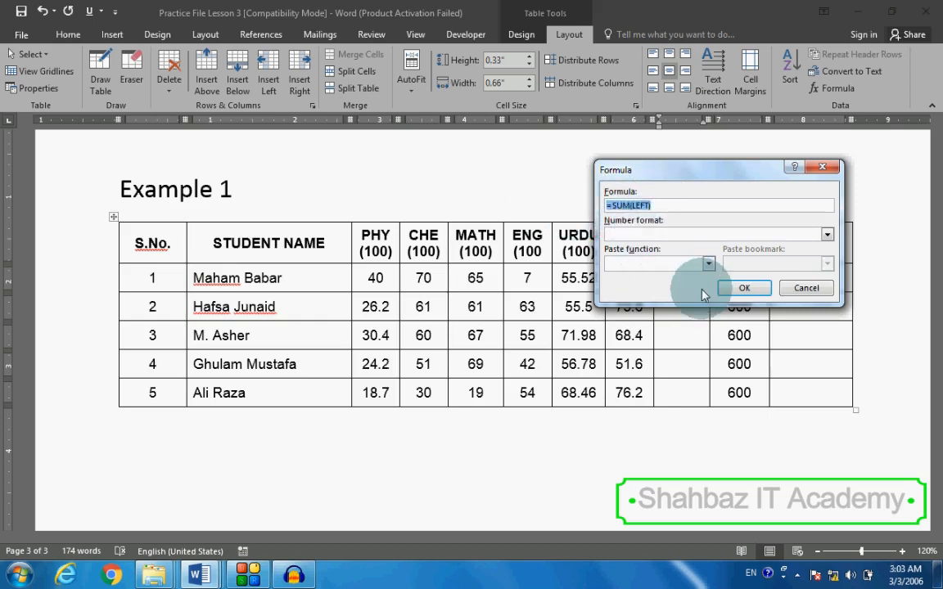
left_click(741, 288)
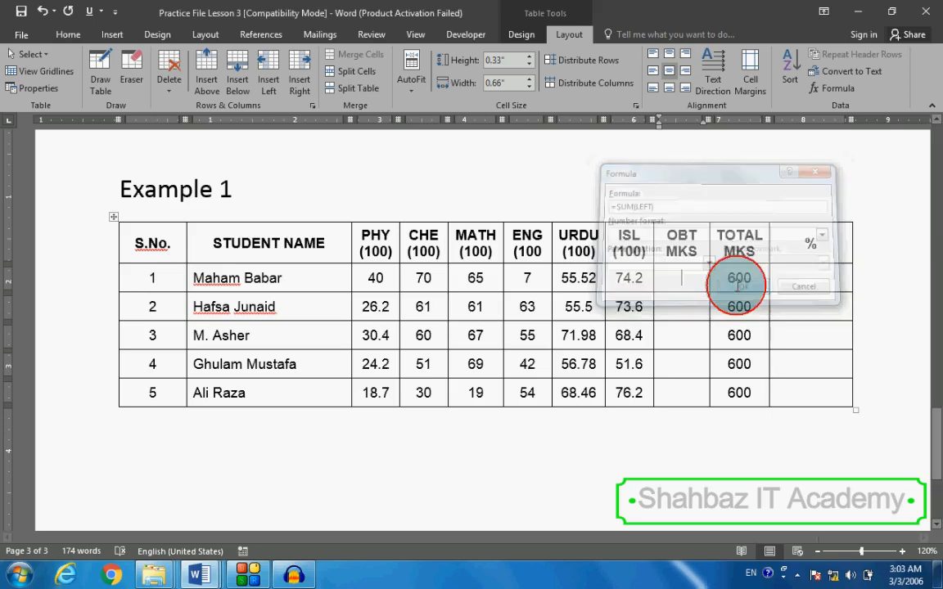
left_click_drag(627, 282, 387, 275)
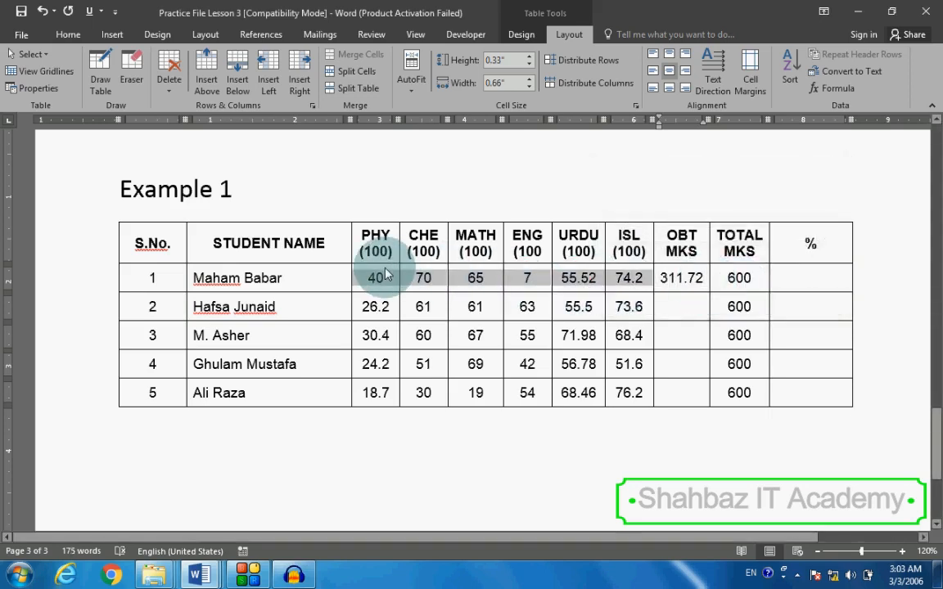
Step: Insert the formula =SUM(LEFT) in the second student's OBT MKS cell, replacing the suggested =SUM(ABOVE)
left_click(670, 302)
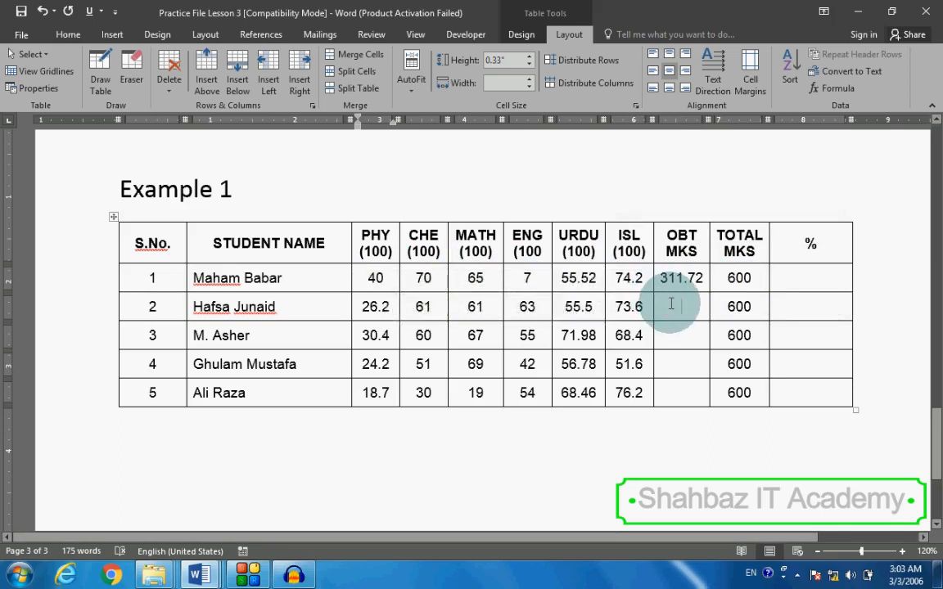
left_click(832, 85)
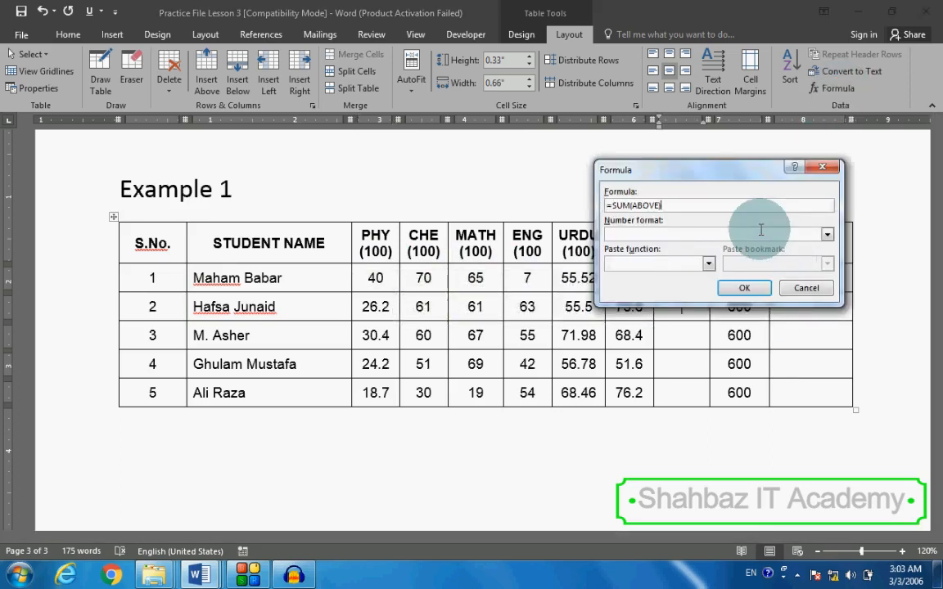
left_click(698, 208)
left_click_drag(698, 208, 551, 217)
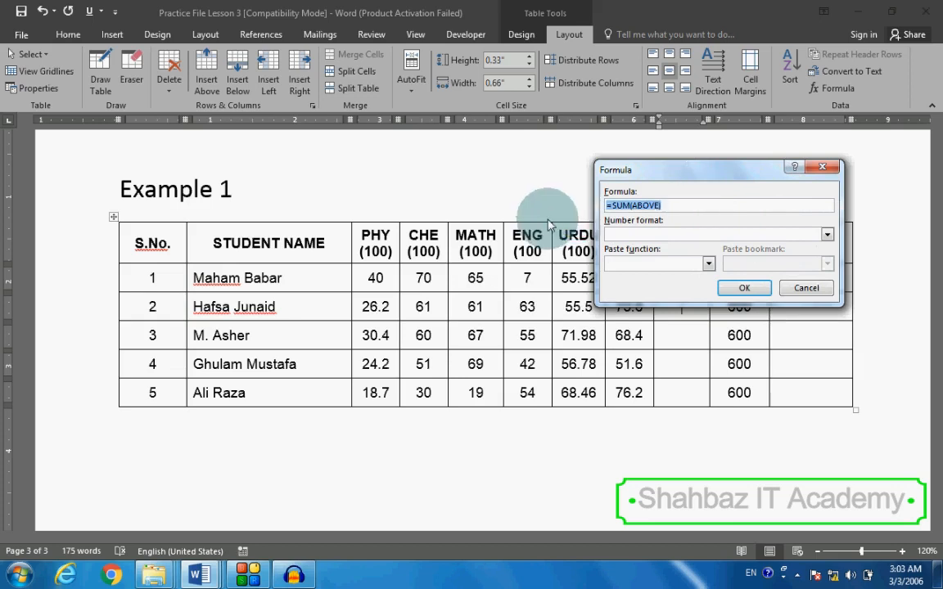
type("=SUM(LEFT)")
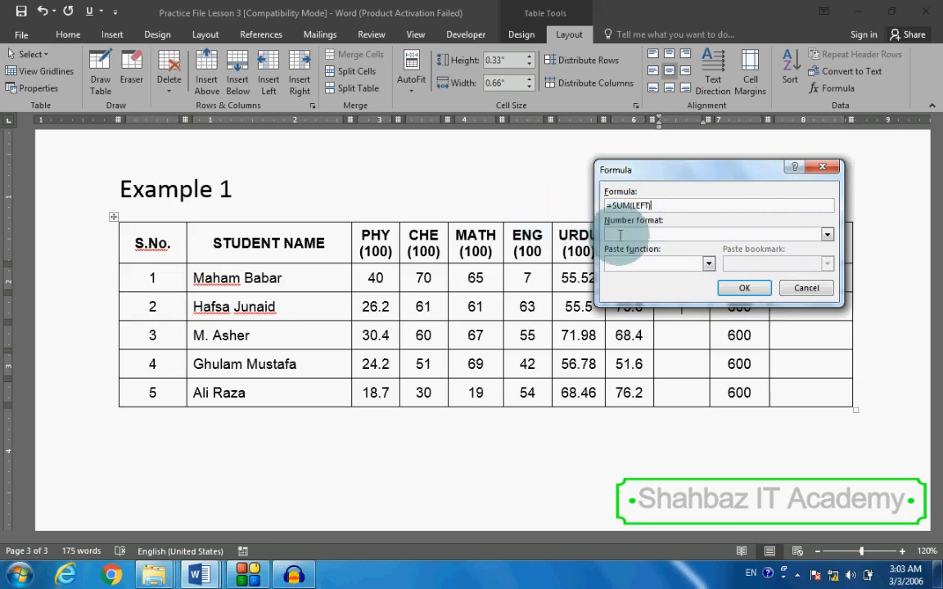
left_click(744, 288)
Step: Insert the formula =SUM(LEFT) in the third student's OBT MKS cell in place of the suggested formula
left_click(686, 332)
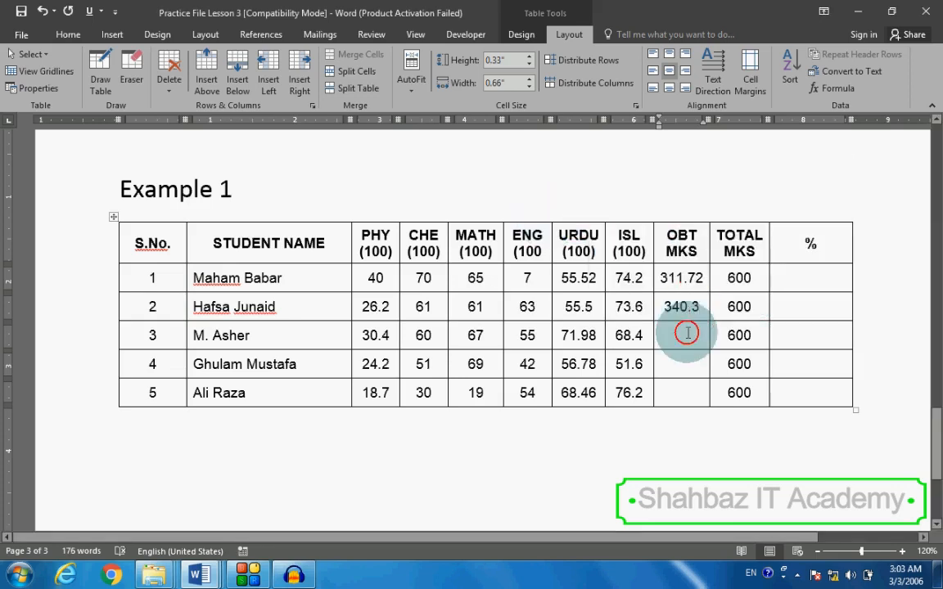
left_click(849, 96)
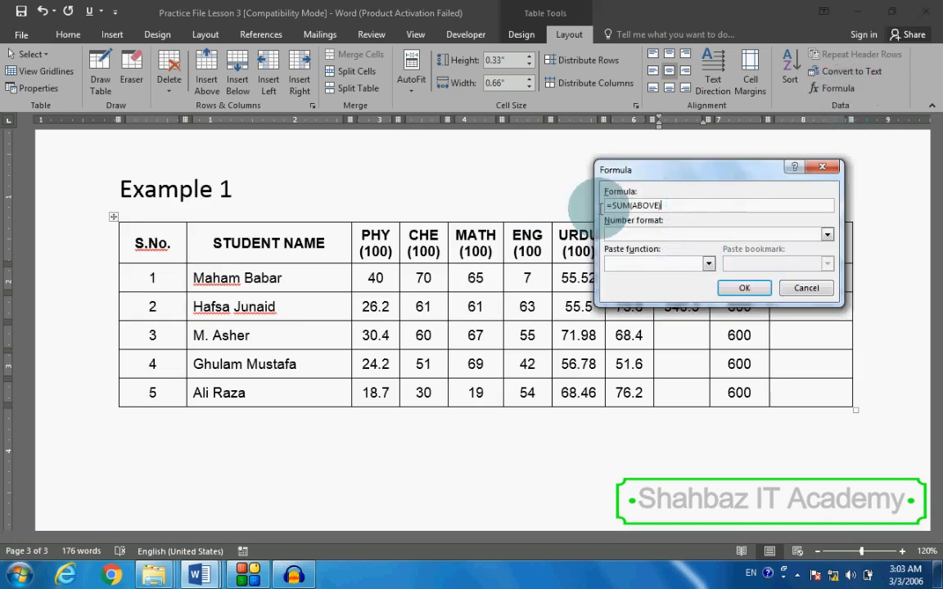
type("=SUM(LEFT)")
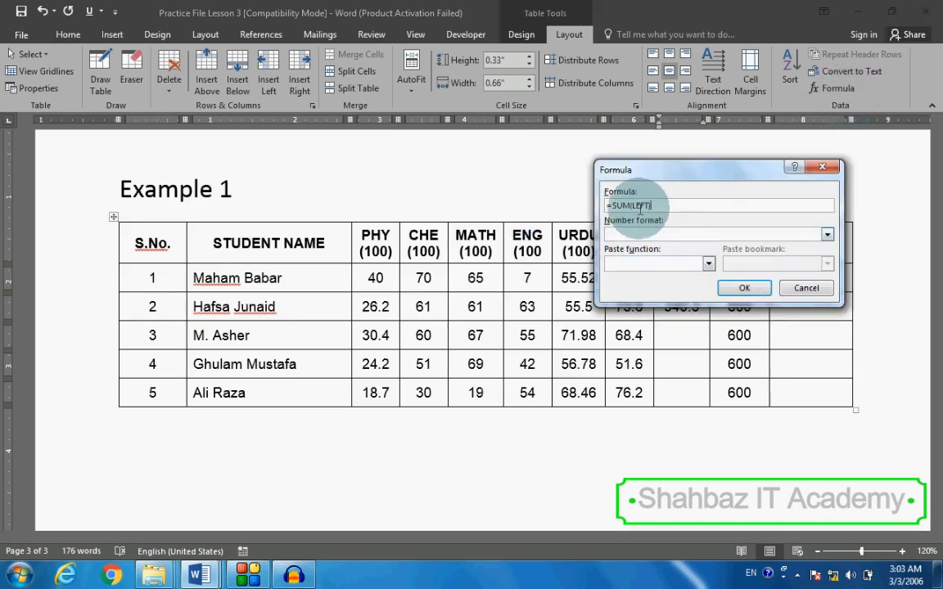
left_click(730, 287)
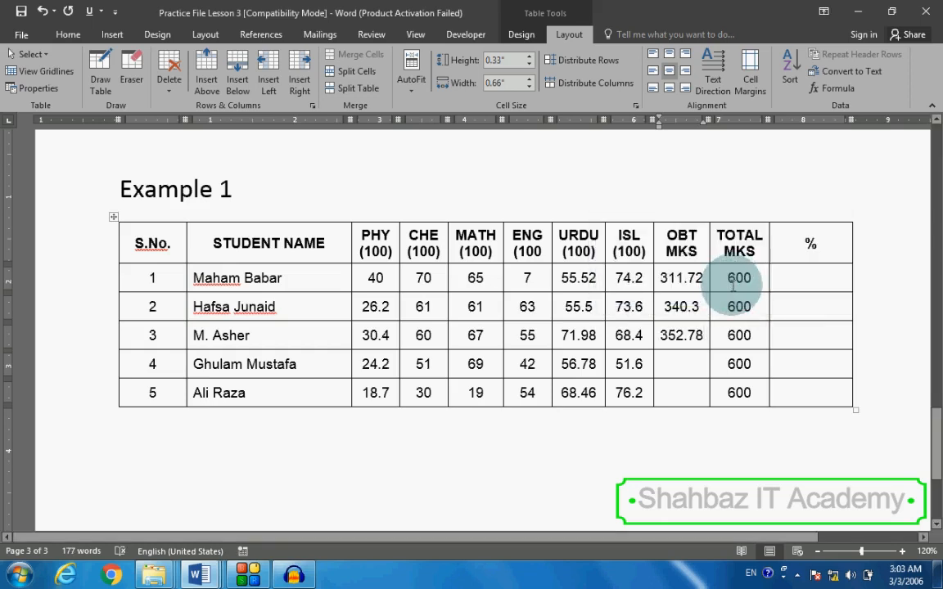
Step: Examine the column headings and the first student's OBT MKS, TOTAL MKS and % cells to plan the percentage formula
left_click(791, 280)
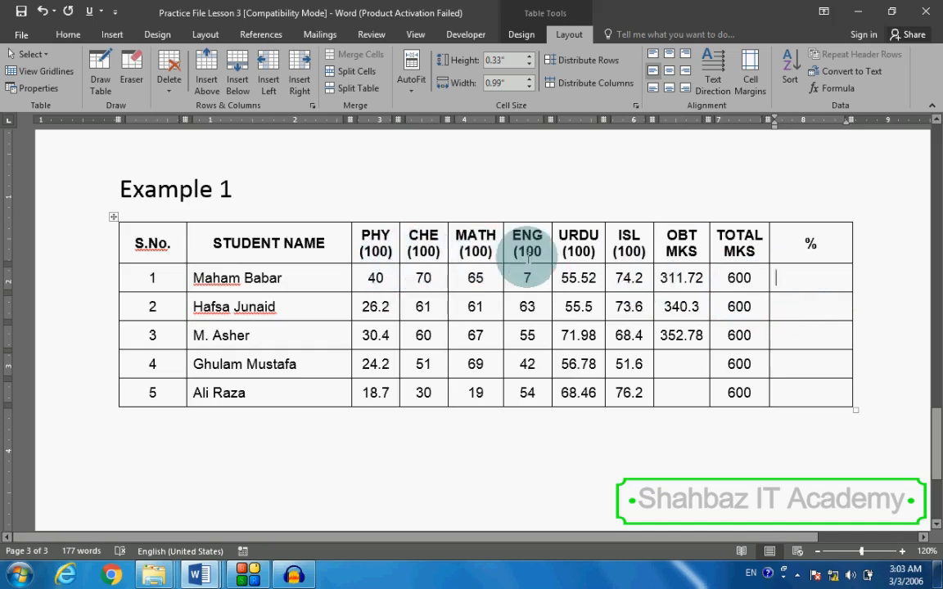
left_click(745, 276)
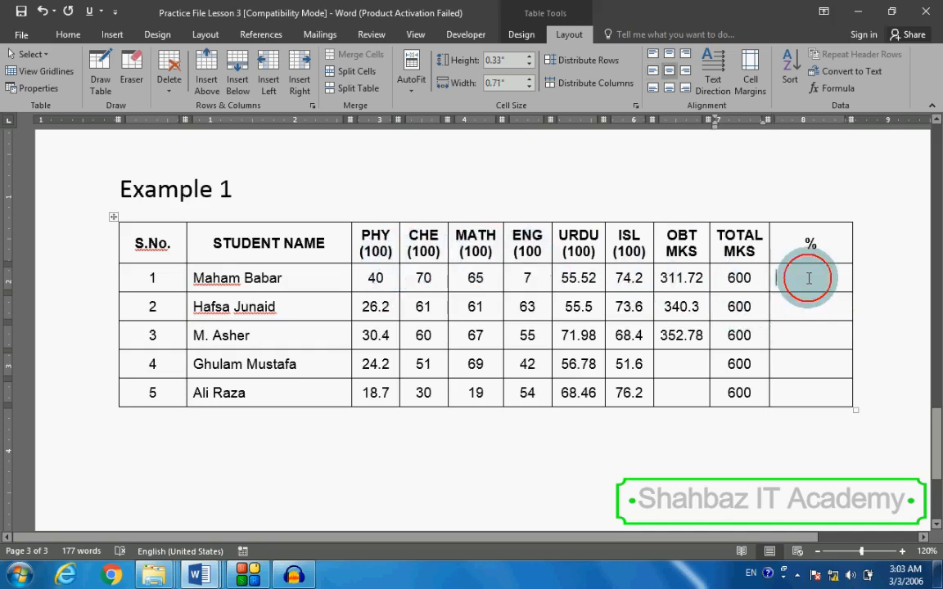
left_click(809, 278)
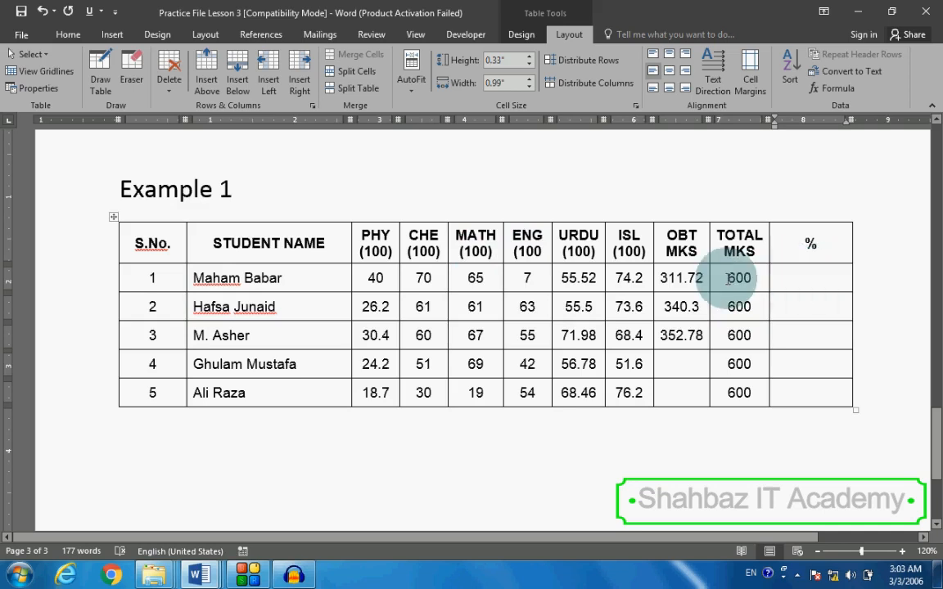
left_click(681, 278)
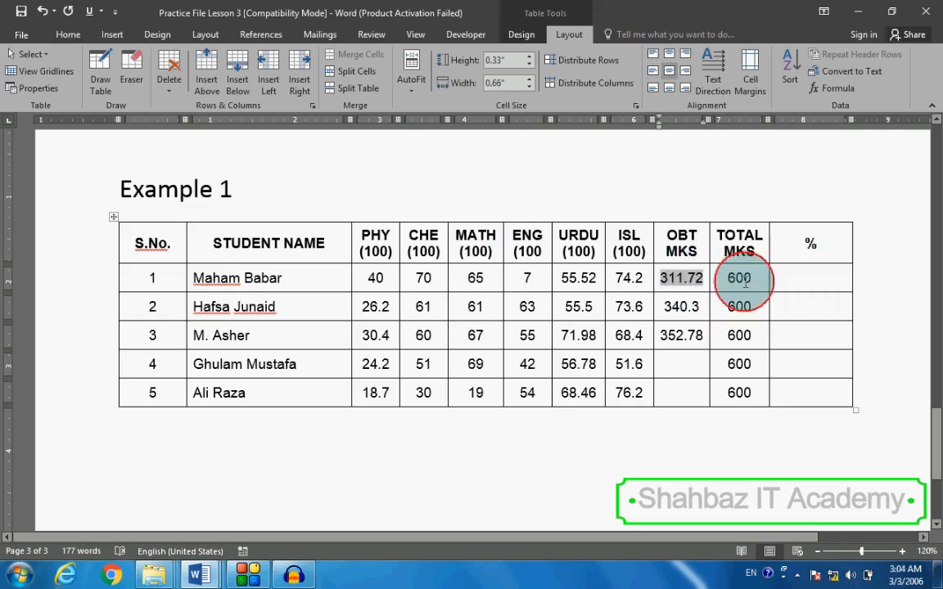
left_click(746, 281)
left_click_drag(686, 281, 731, 288)
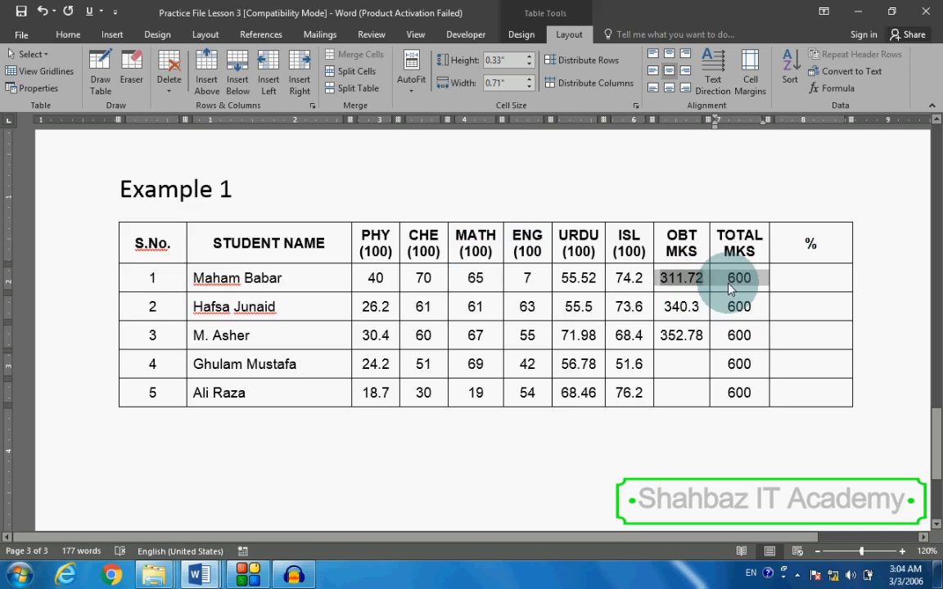
left_click(801, 280)
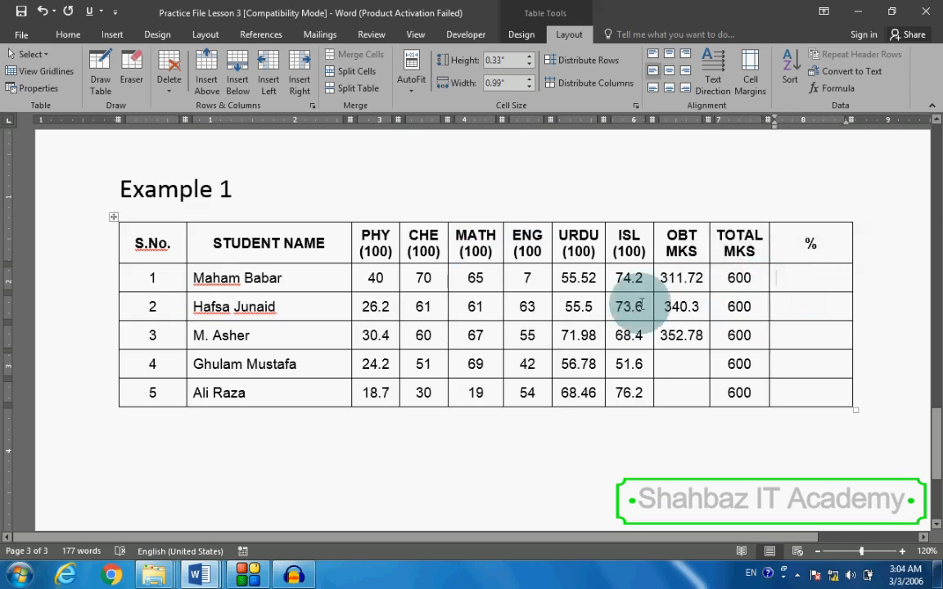
left_click(158, 245)
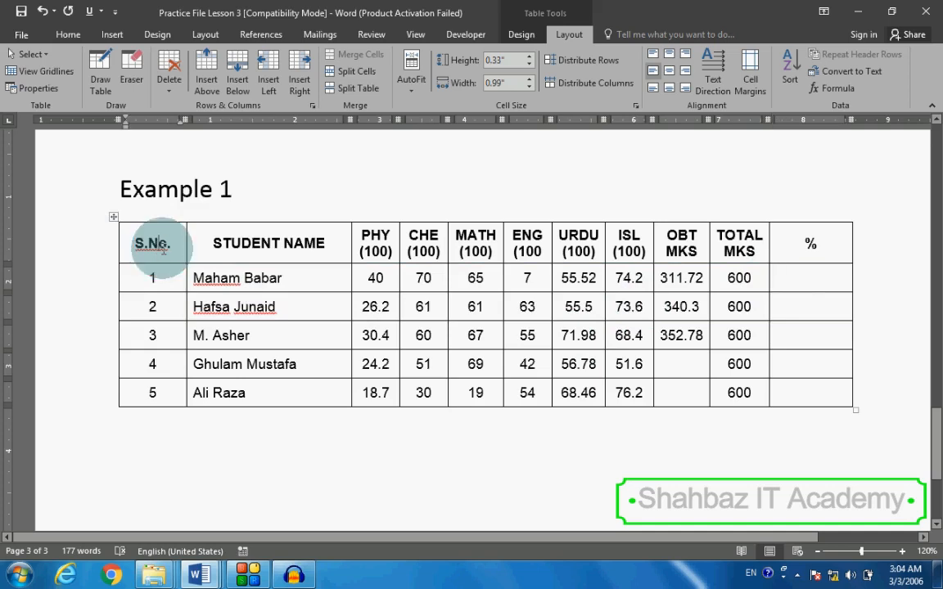
left_click(372, 237)
left_click(420, 239)
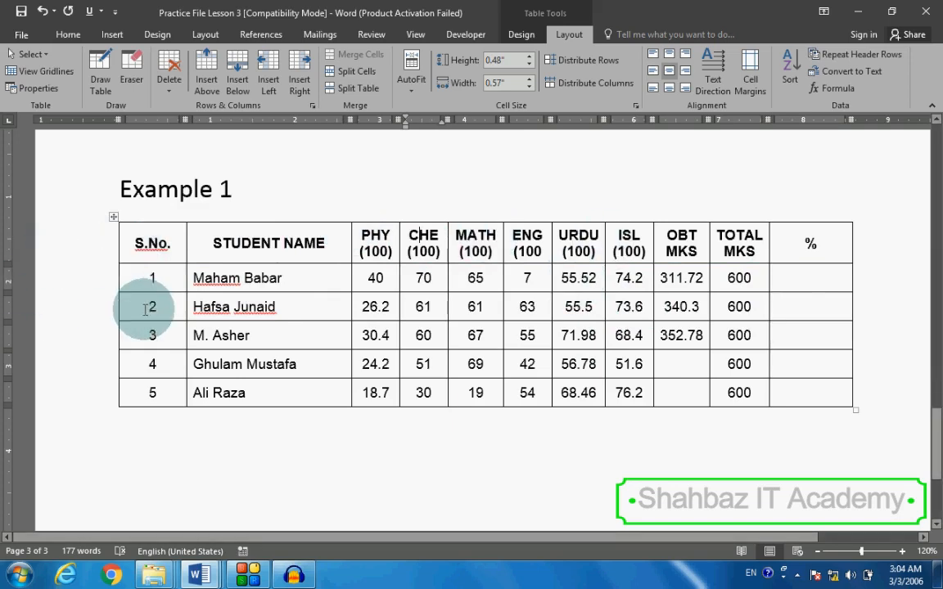
double_click(669, 278)
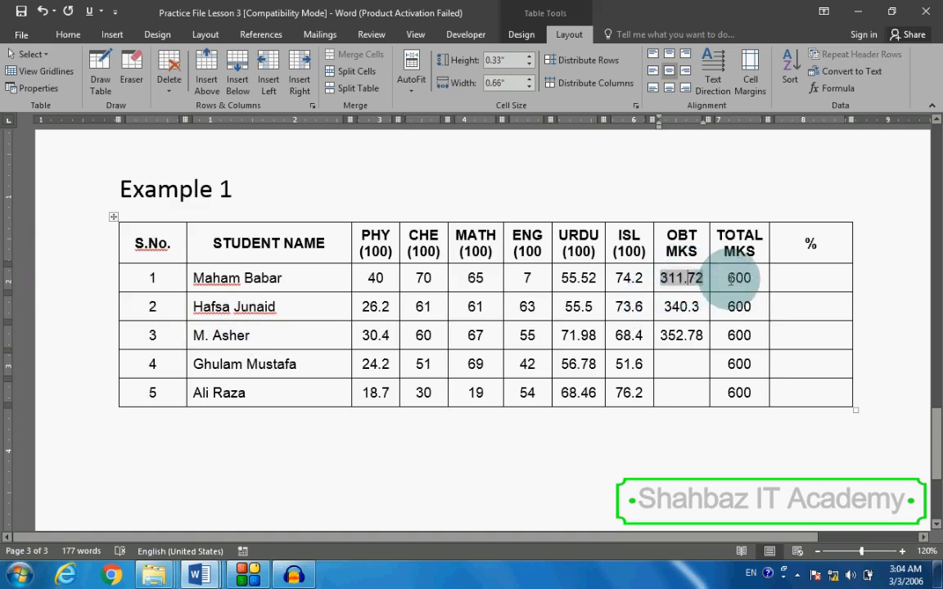
left_click(730, 279)
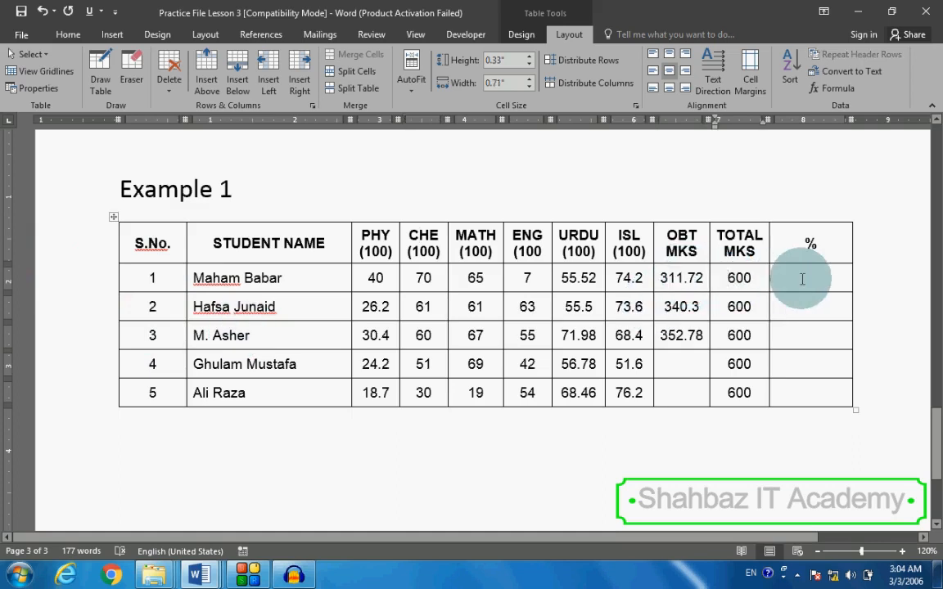
left_click(801, 279)
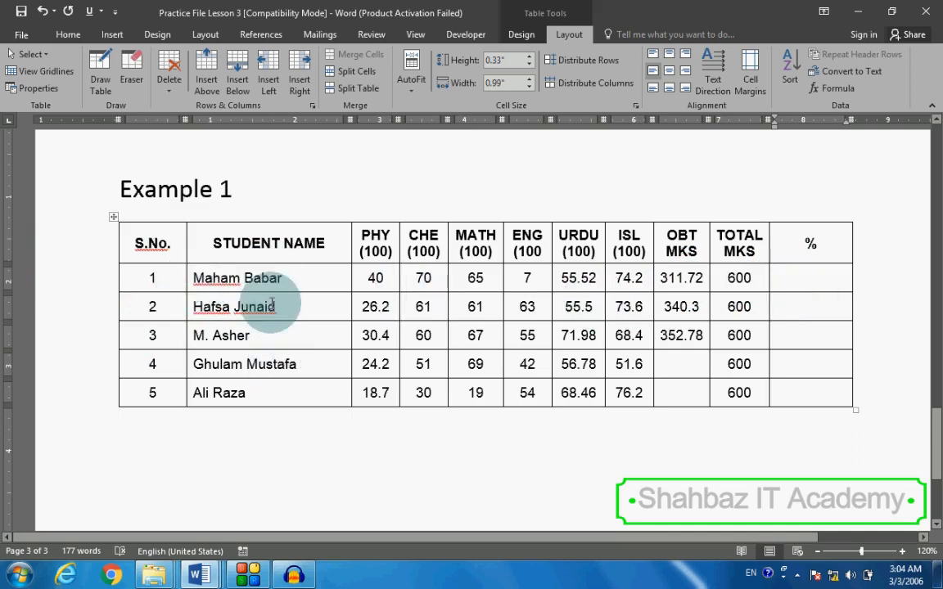
Step: Count the first student's cells from S.No. through TOTAL MKS by extending the selection one cell at a time
left_click(154, 276)
key("shift+Right")
key("shift+Right")
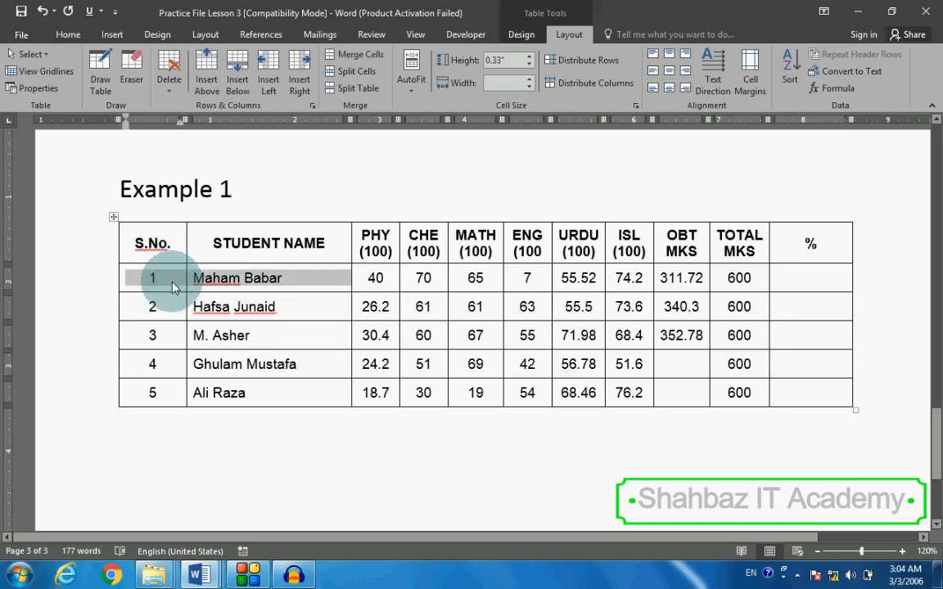
key("shift+Right")
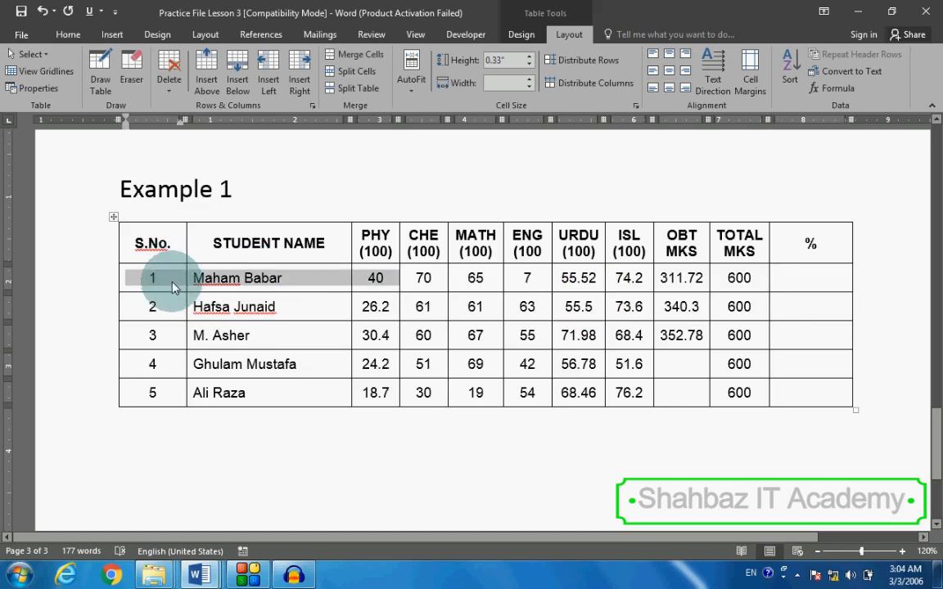
key("shift+Right")
key("shift+Right")
key("shift+Right")
key("shift+Right")
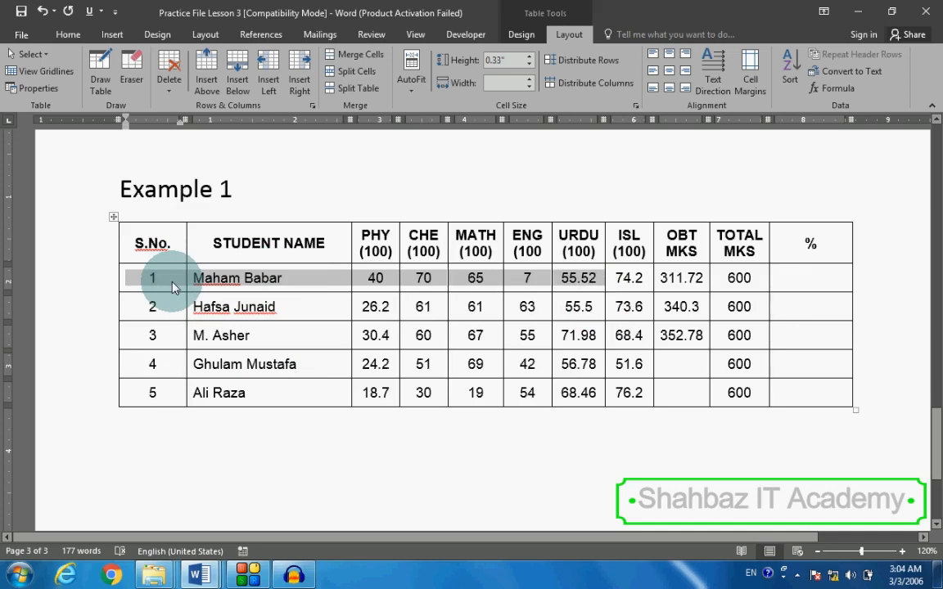
key("shift+Right")
key("shift+Right")
key("shift+Right")
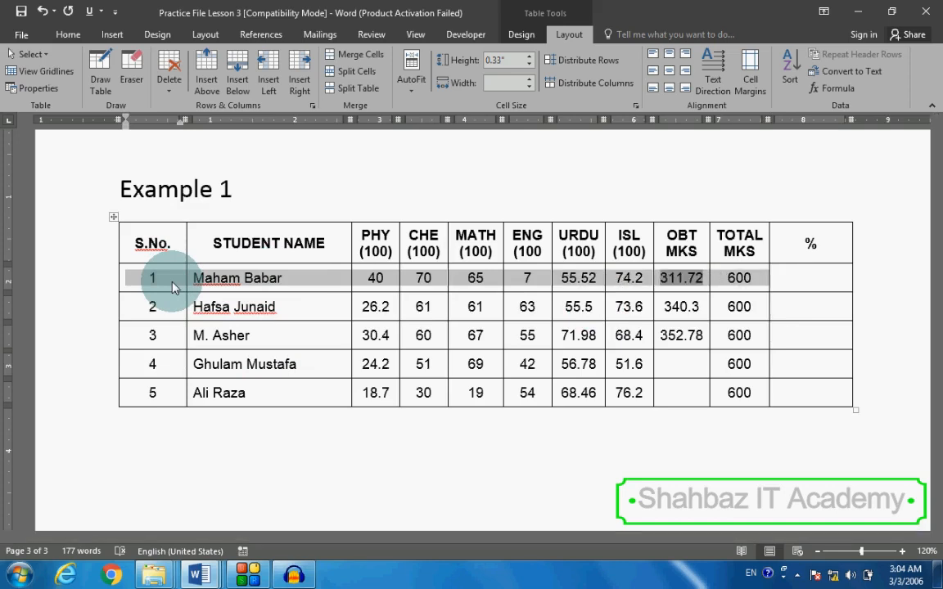
key("shift+Left")
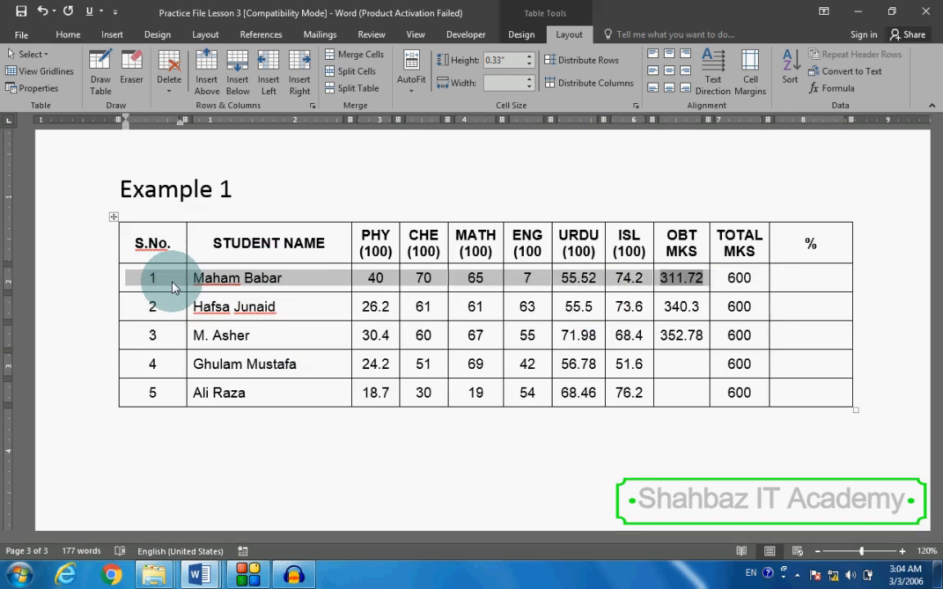
key("shift+Right")
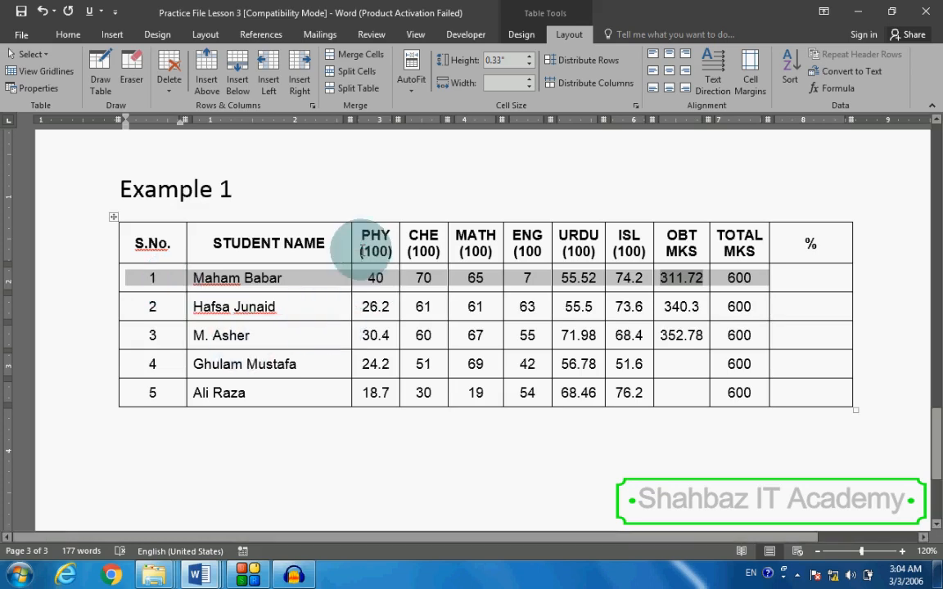
Step: Enter the percentage formula =I2/J2*100 for the first student's % cell
left_click(807, 280)
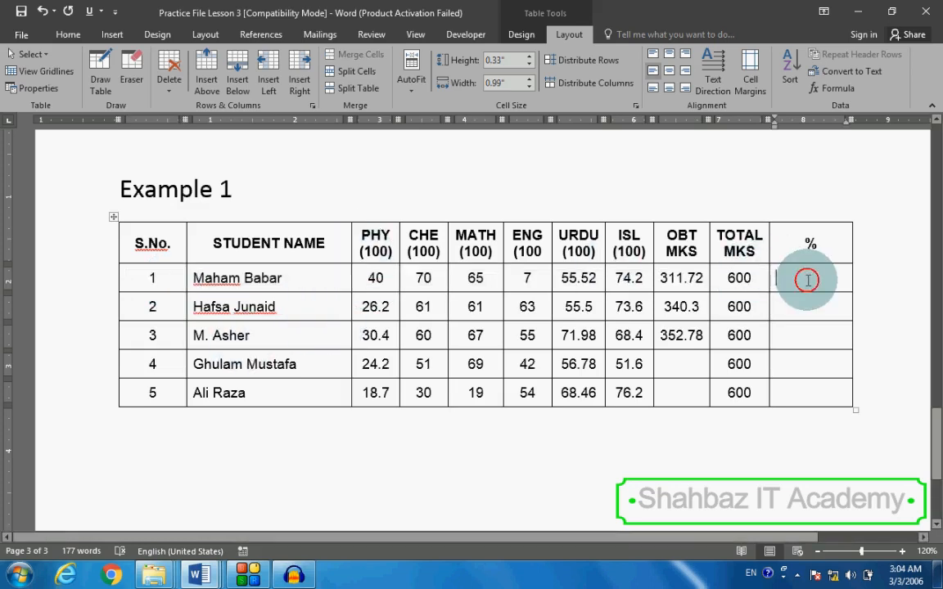
left_click(831, 87)
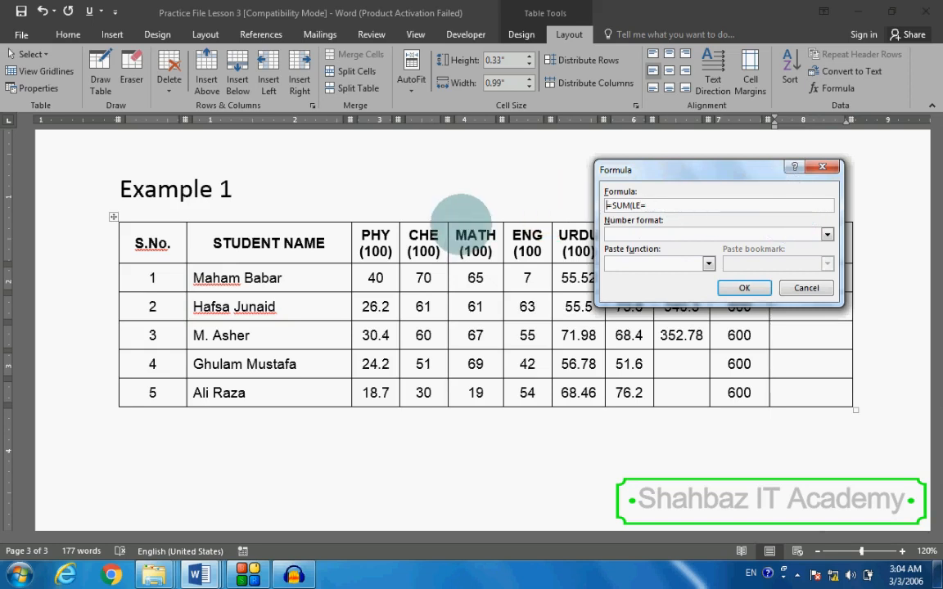
key("BackSpace")
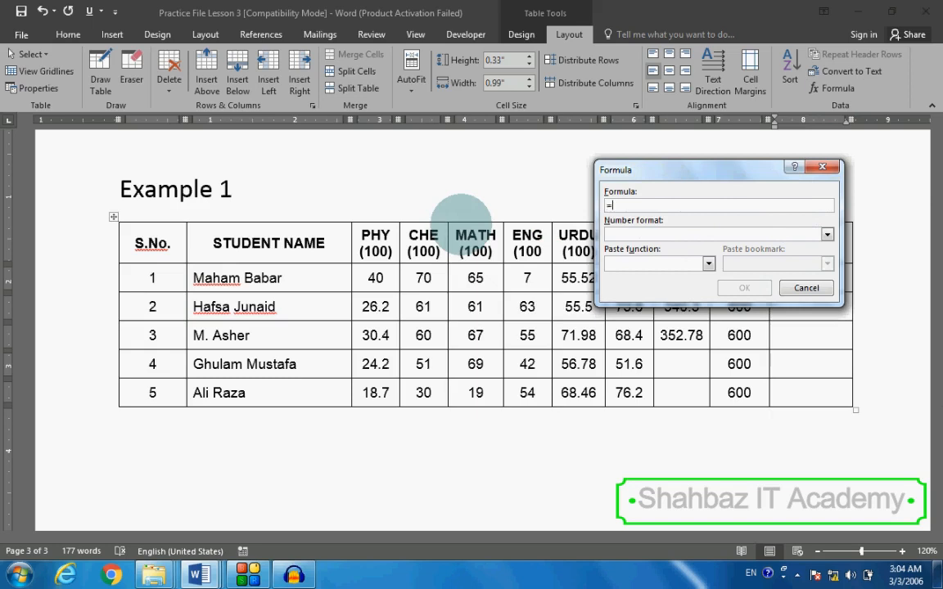
type("=")
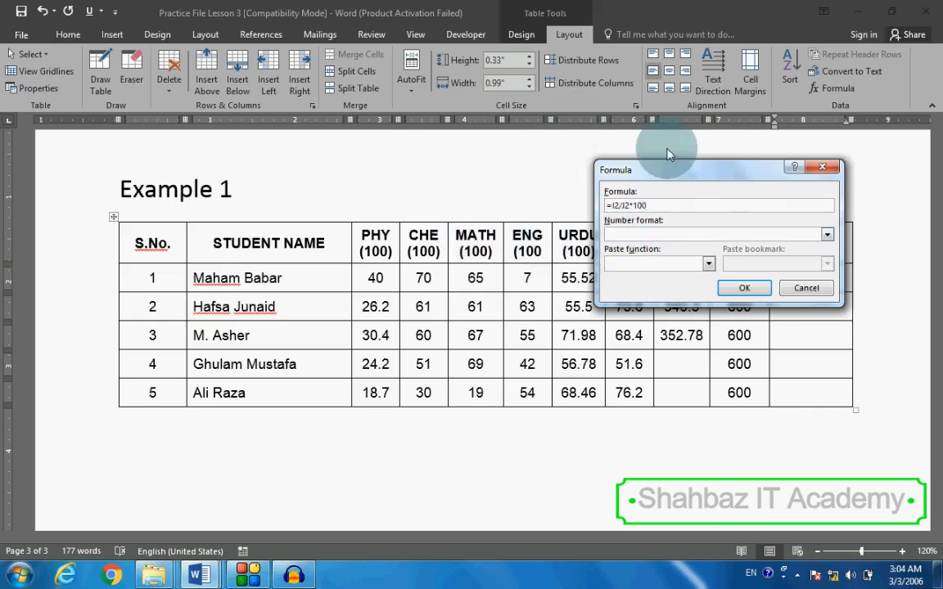
left_click_drag(687, 178, 656, 324)
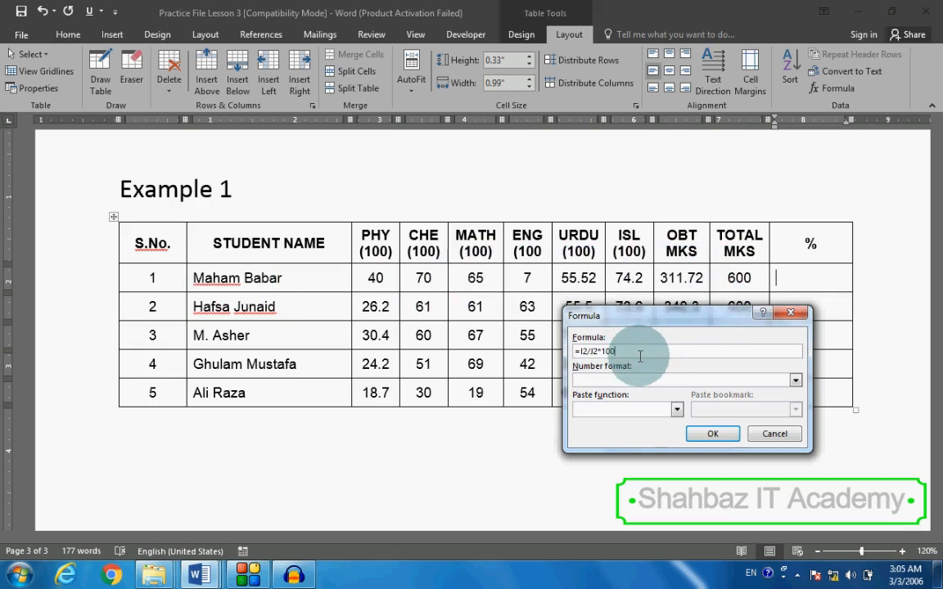
left_click_drag(655, 317, 618, 292)
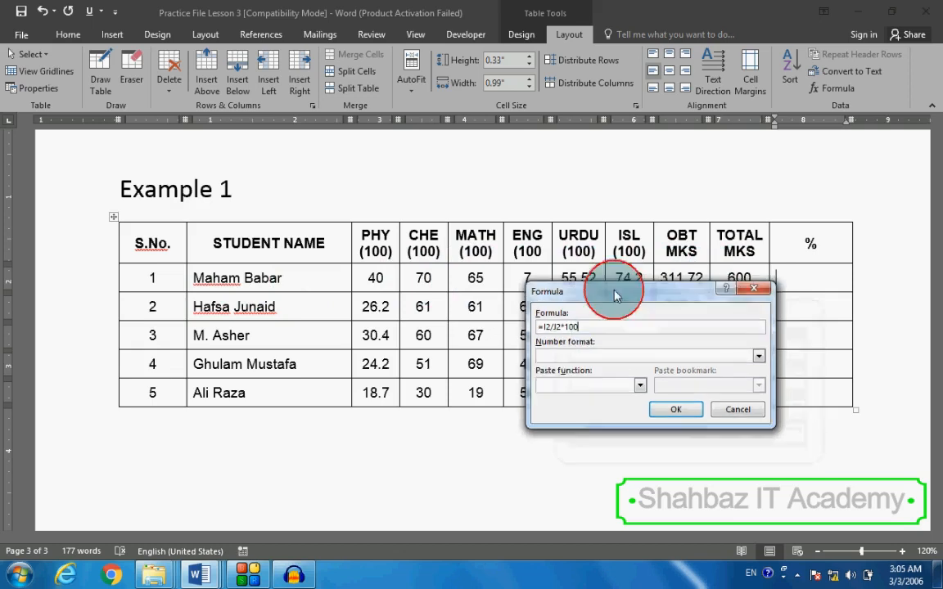
Step: Insert the percentage formula with the number format 0.00 and centre the result in the first student's % cell
left_click(565, 355)
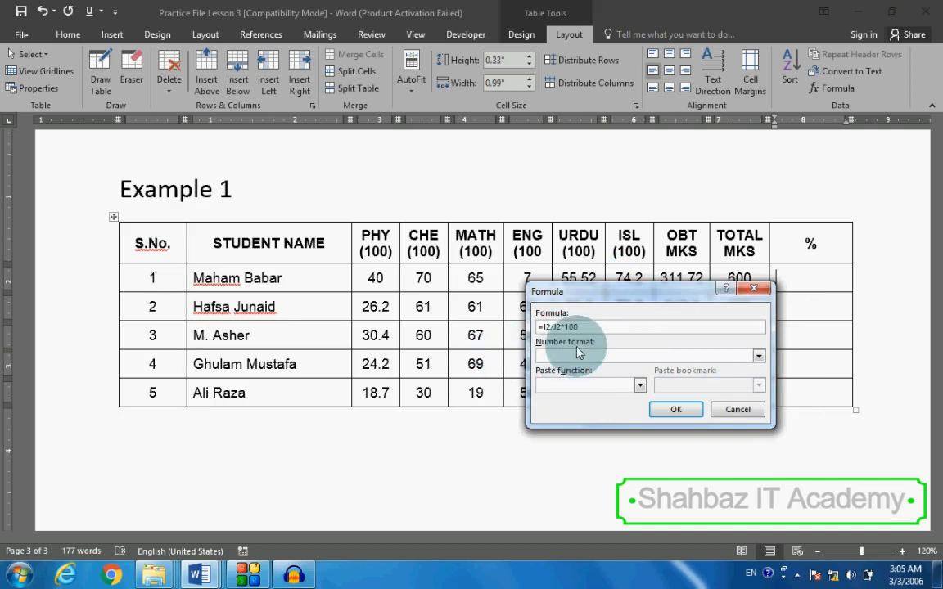
left_click(759, 356)
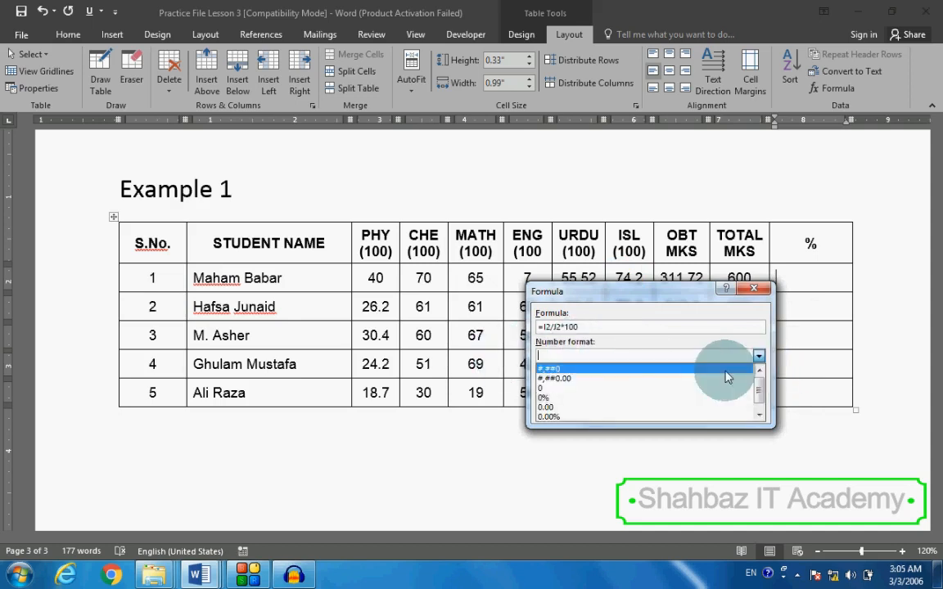
scroll(684, 393, "down", 1)
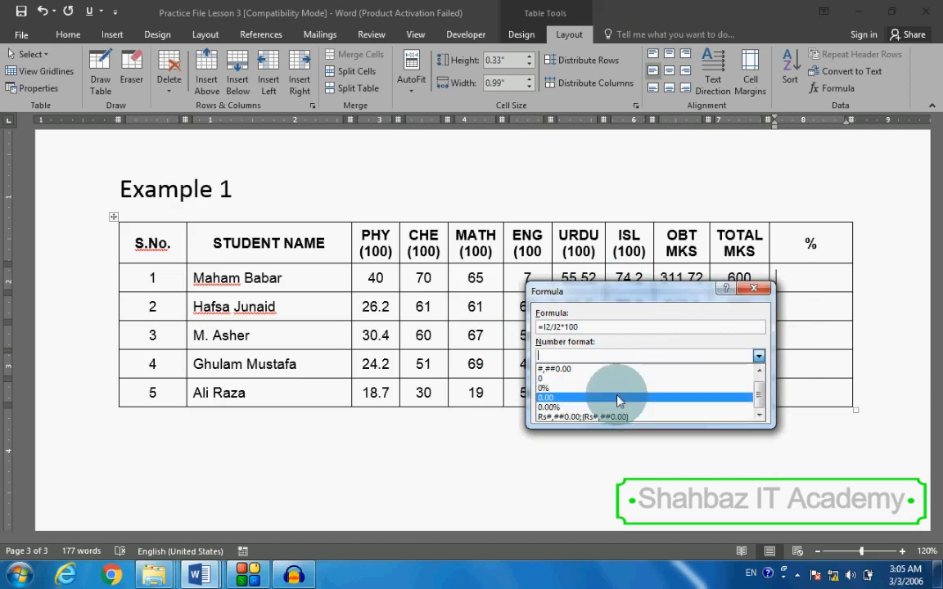
left_click(549, 398)
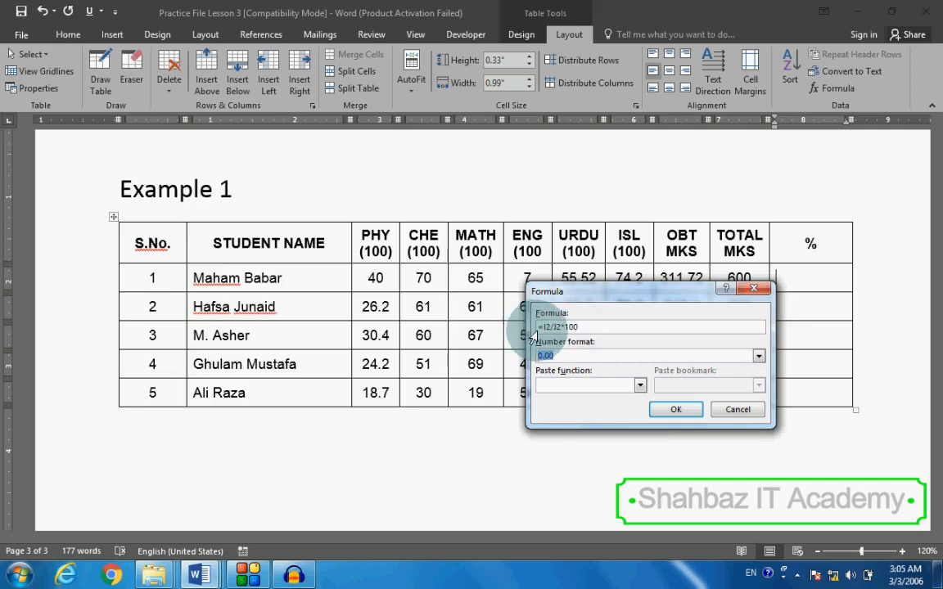
left_click(675, 409)
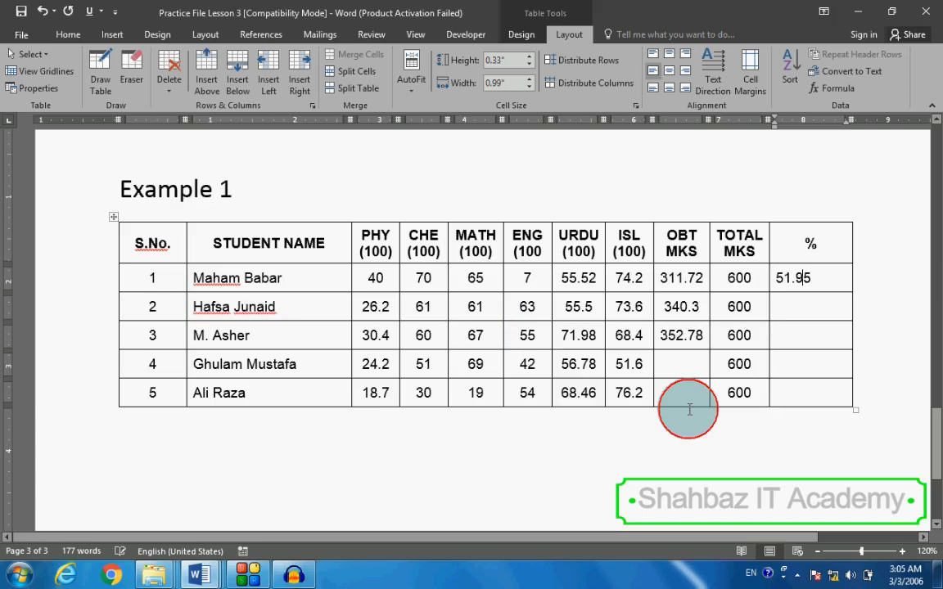
left_click(823, 285)
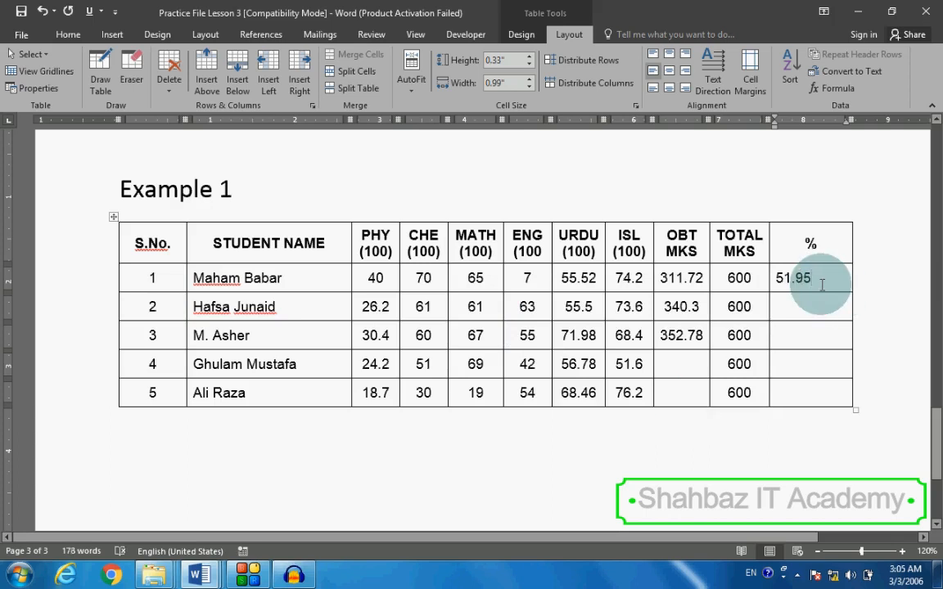
key("ctrl+e")
Step: Insert the formula =I3/J3*100 with the number format 0.00 in the second student's % cell
left_click(811, 295)
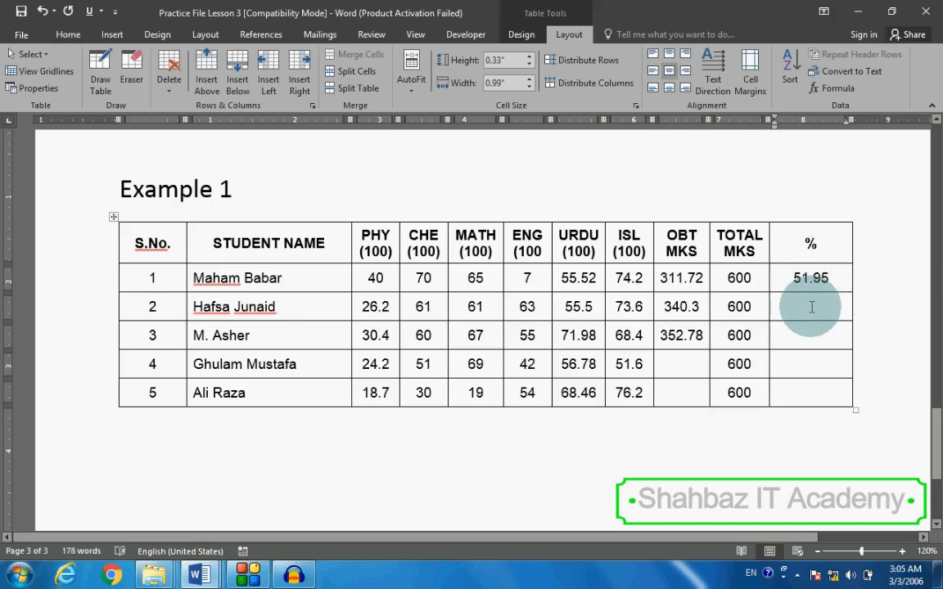
left_click(845, 88)
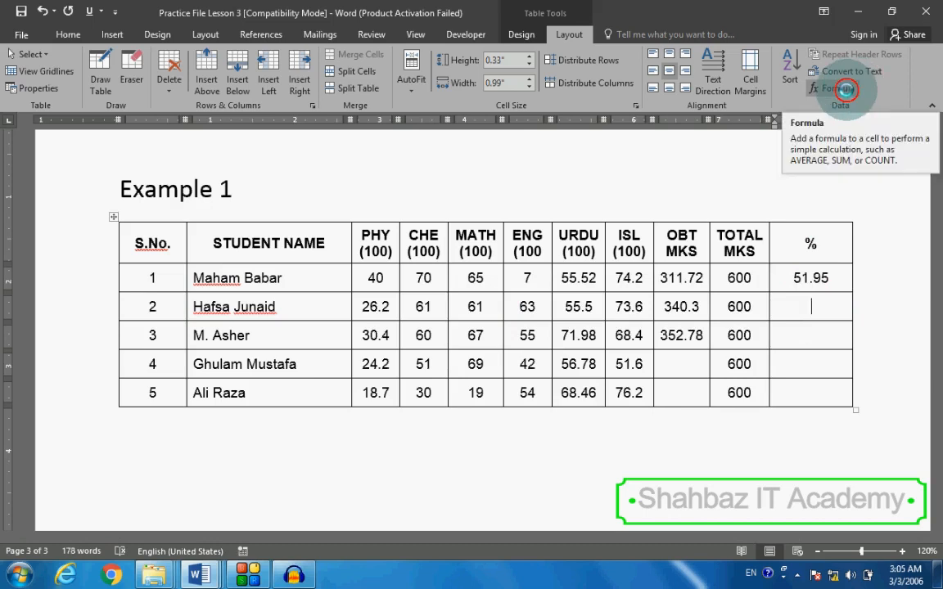
left_click_drag(629, 292, 626, 368)
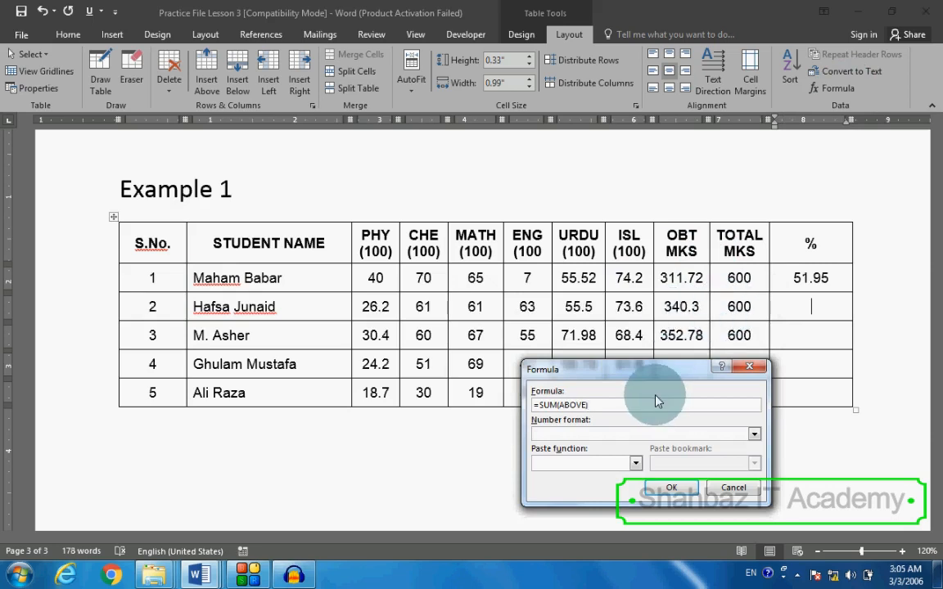
key("ctrl+a")
type("=")
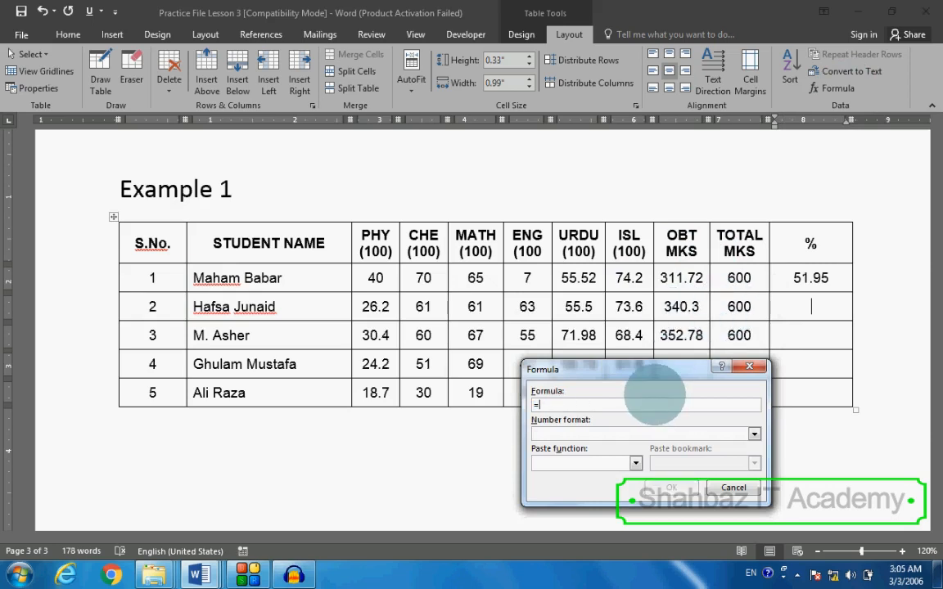
type("(")
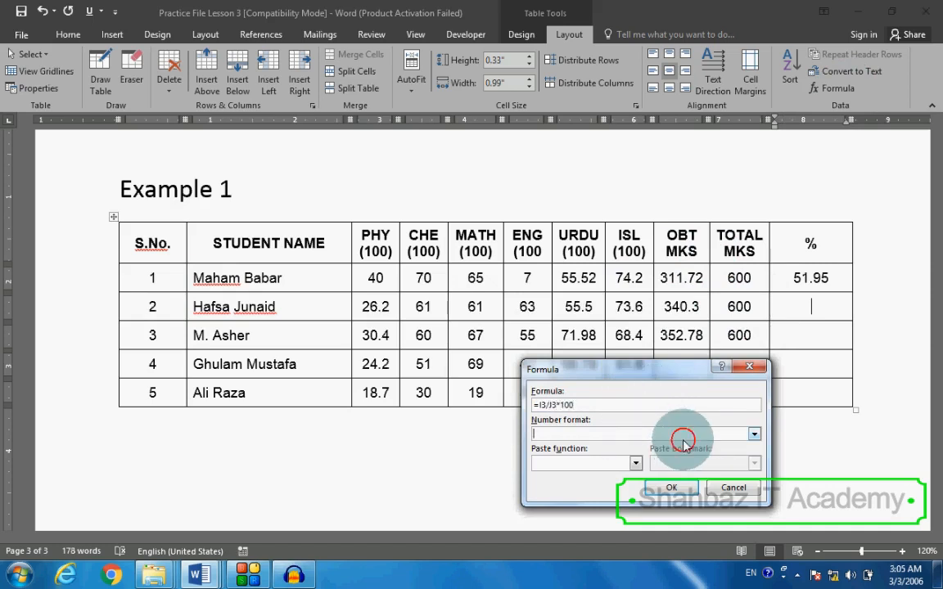
left_click(752, 435)
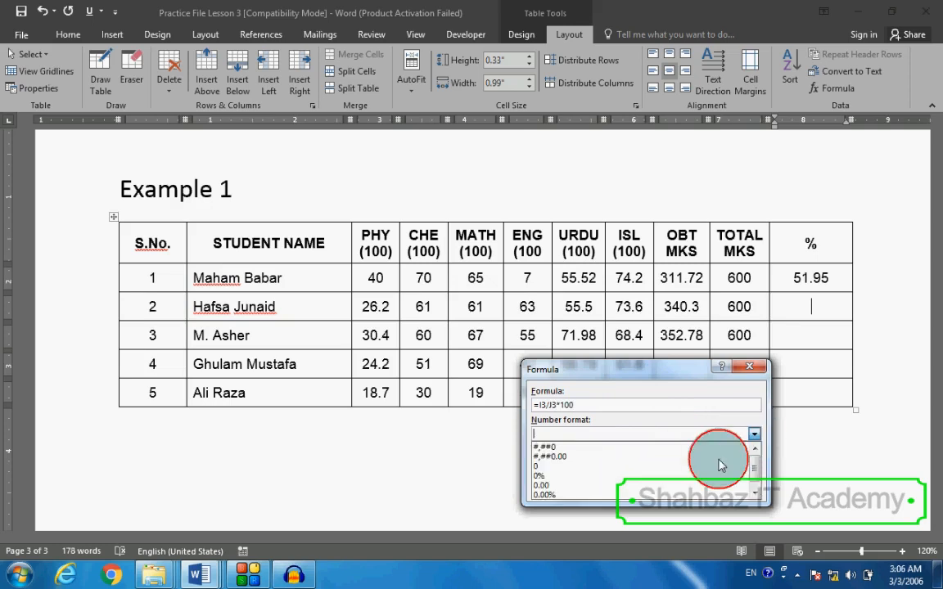
left_click(671, 485)
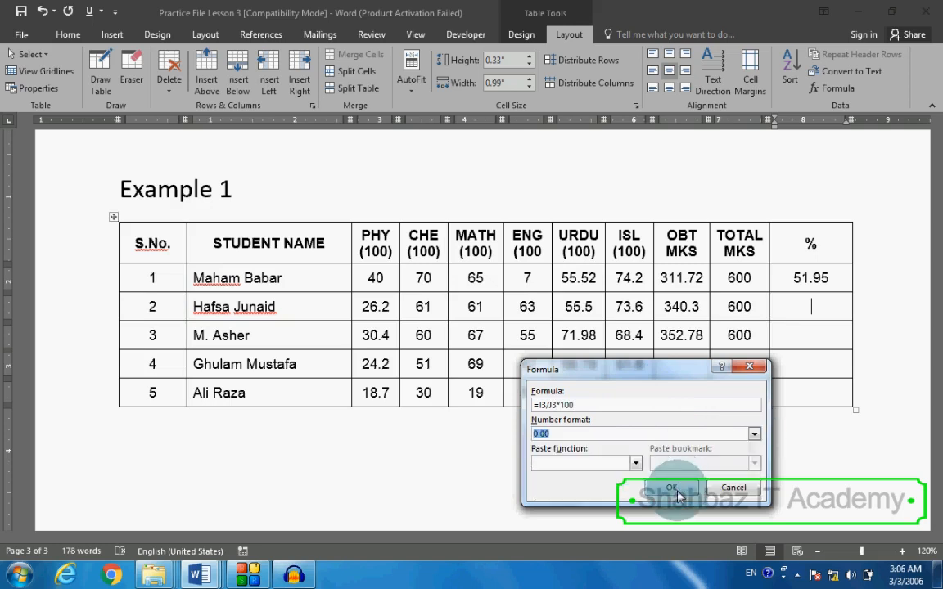
left_click(673, 489)
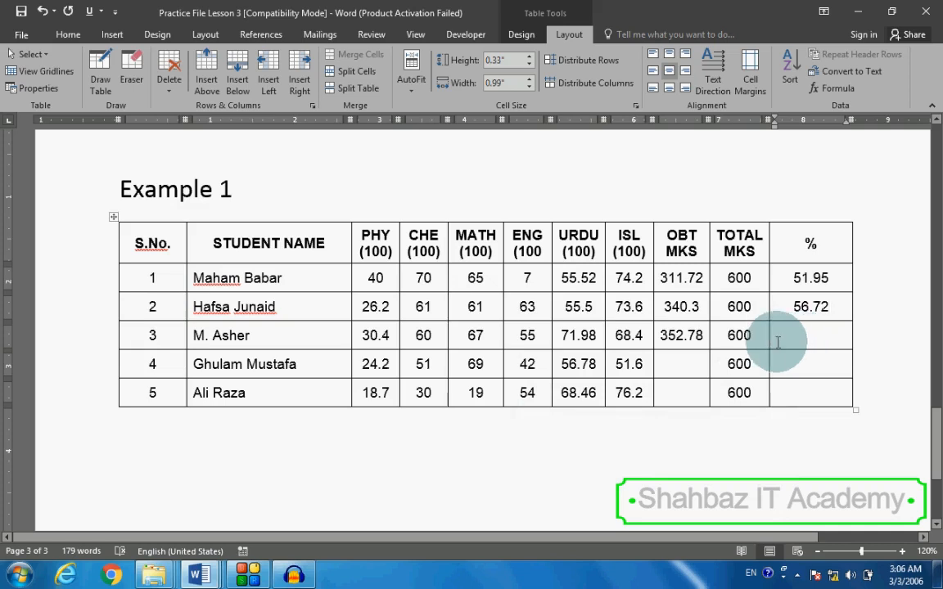
Step: Set the first student's ENG mark to 70 and update the field in that student's OBT MKS cell
left_click(542, 278)
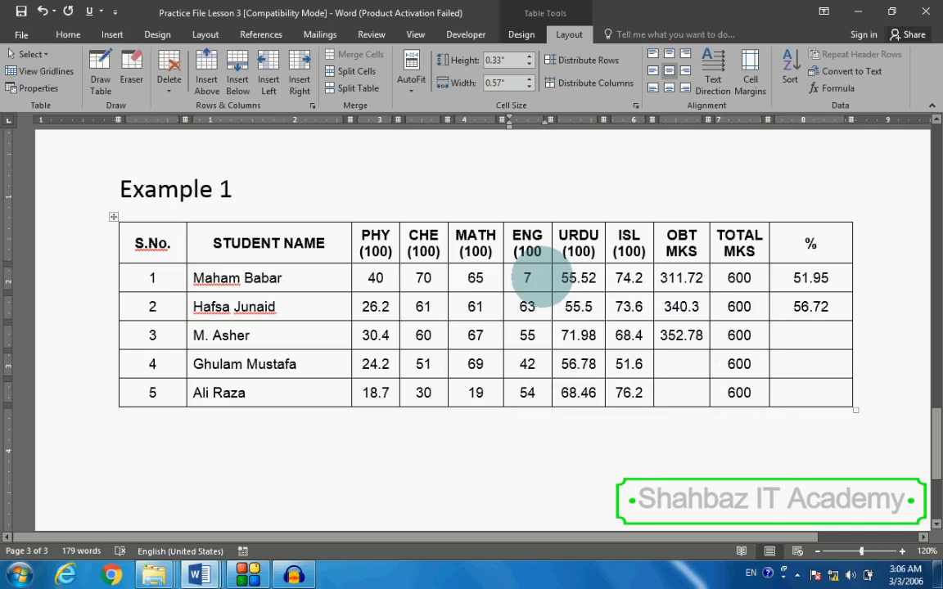
type("o")
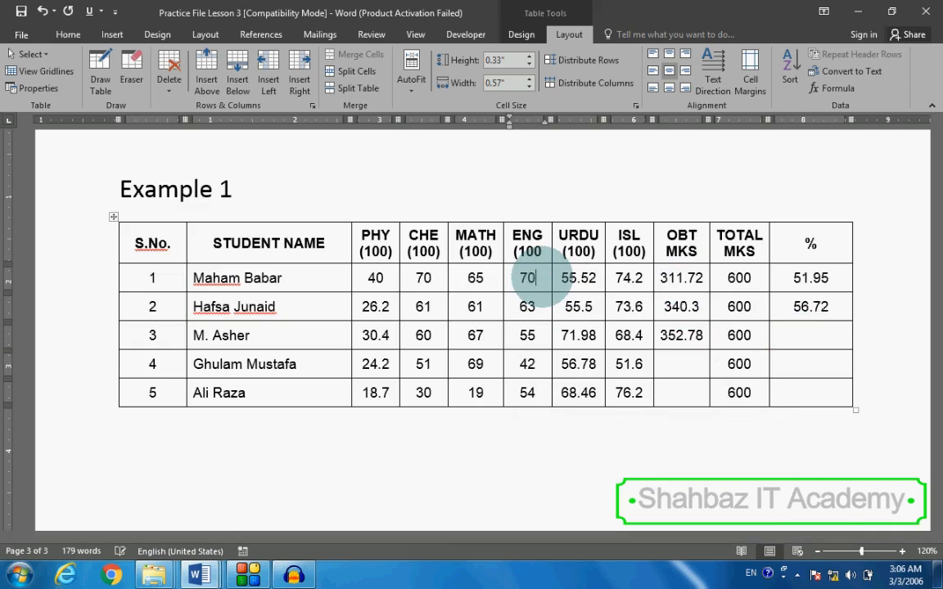
left_click(671, 278)
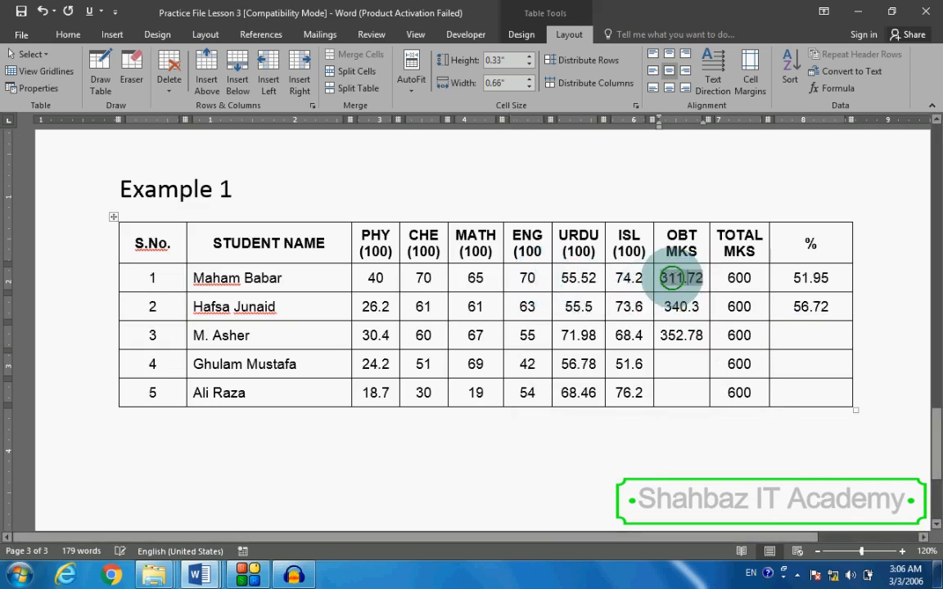
right_click(671, 278)
left_click(760, 368)
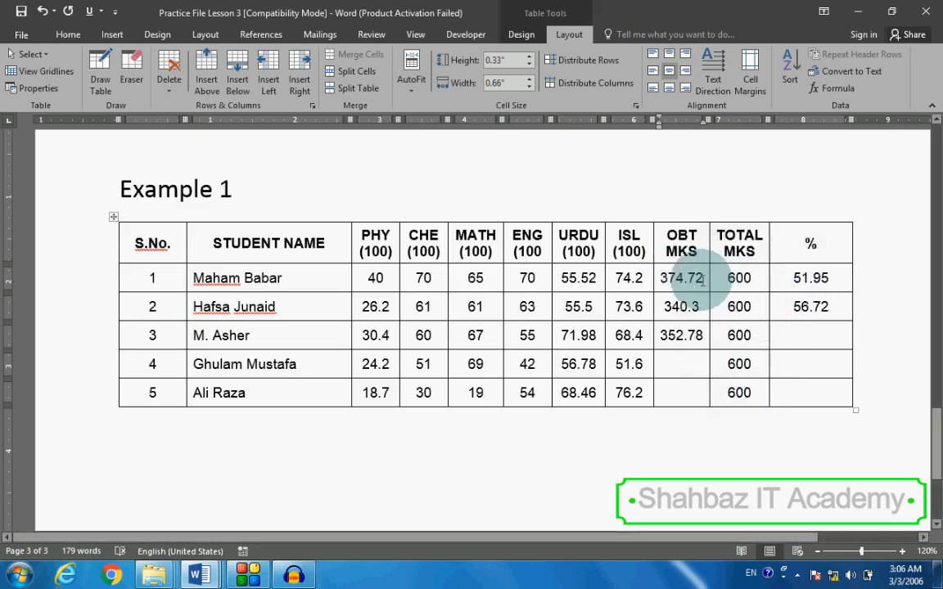
Step: Update the percentage field in the first student's % cell to recalculate it
left_click(800, 278)
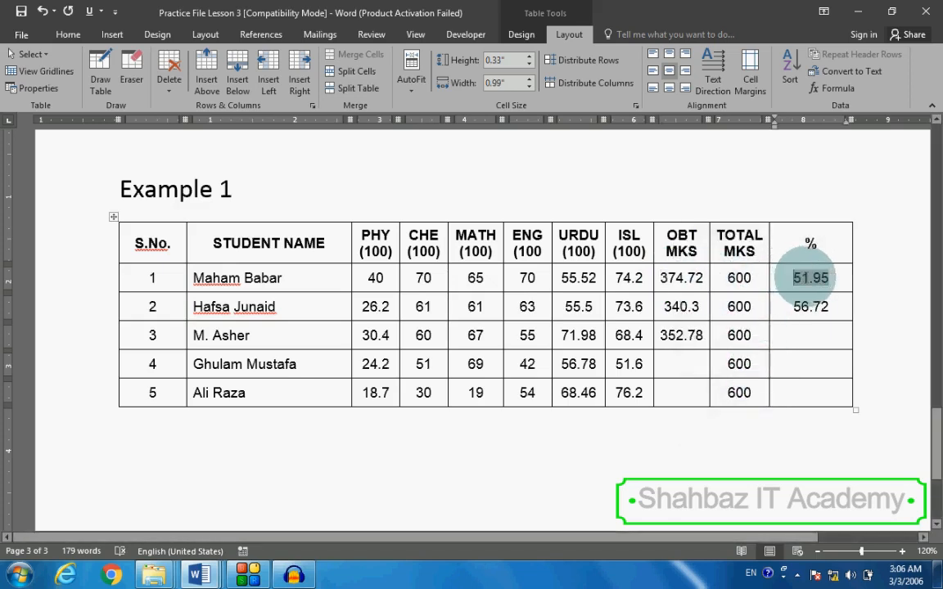
right_click(806, 278)
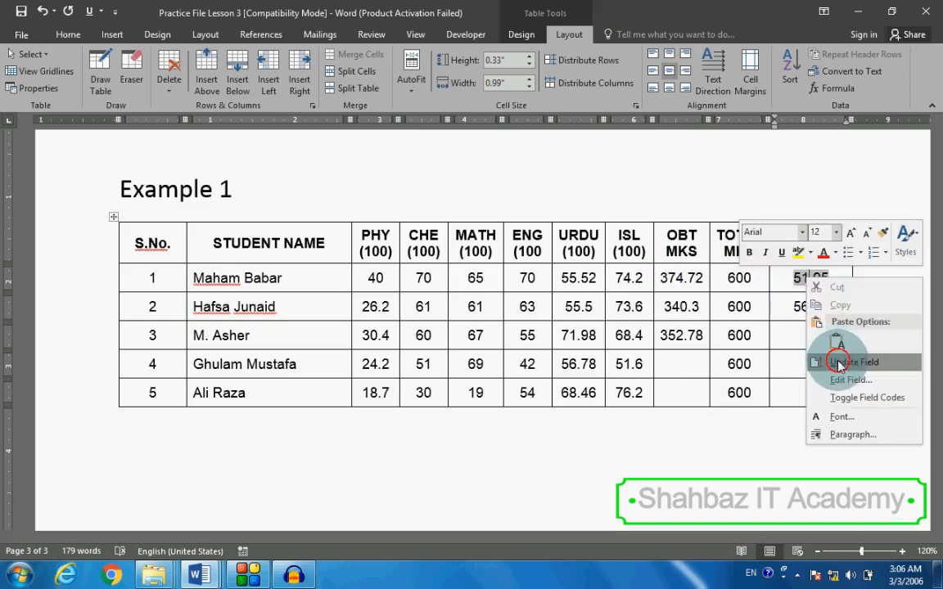
left_click(834, 362)
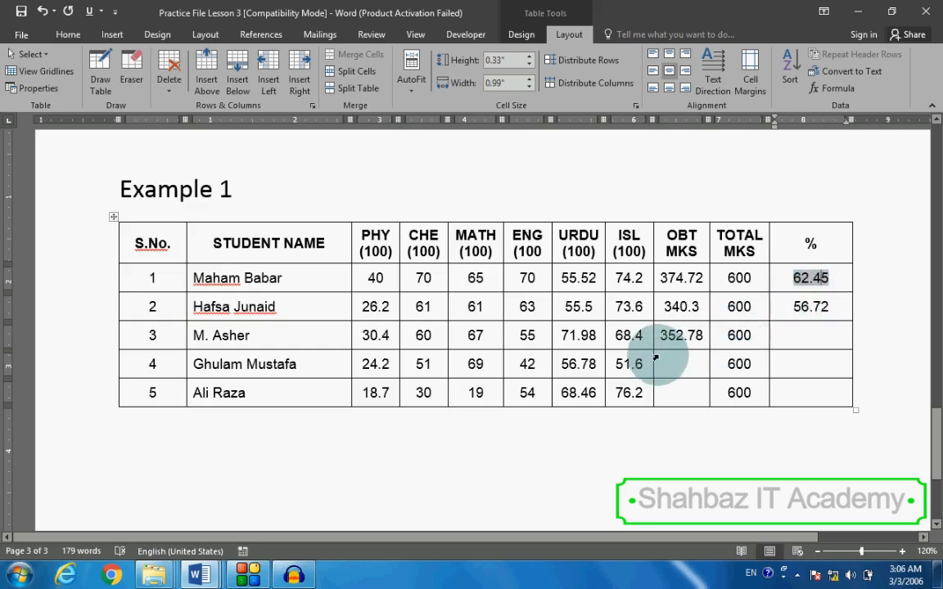
Step: Review the earlier example tables back to the first page, and switch to the Microsoft Word Solution document
scroll(648, 351, "up", 8)
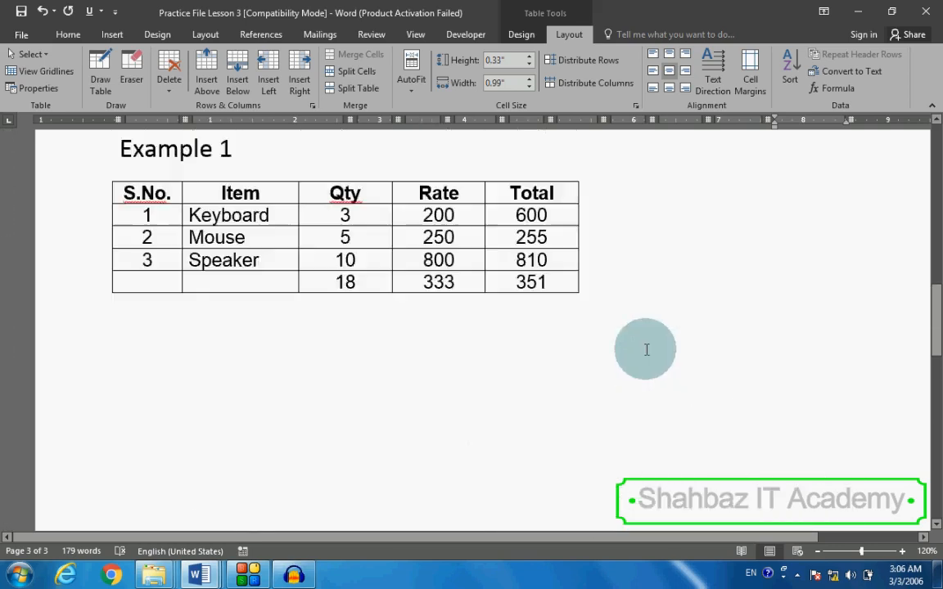
scroll(645, 349, "up", 1)
scroll(366, 308, "up", 5)
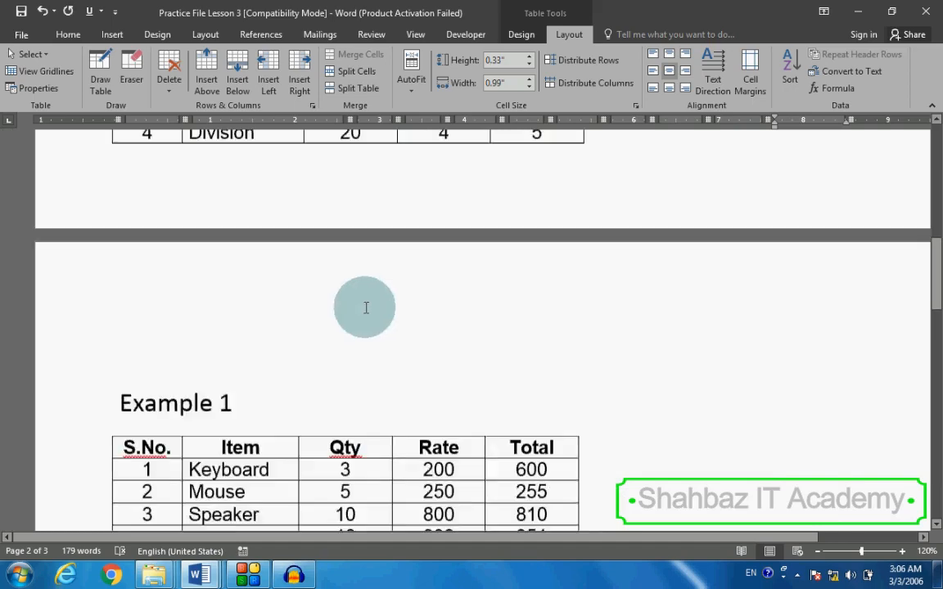
scroll(366, 307, "up", 5)
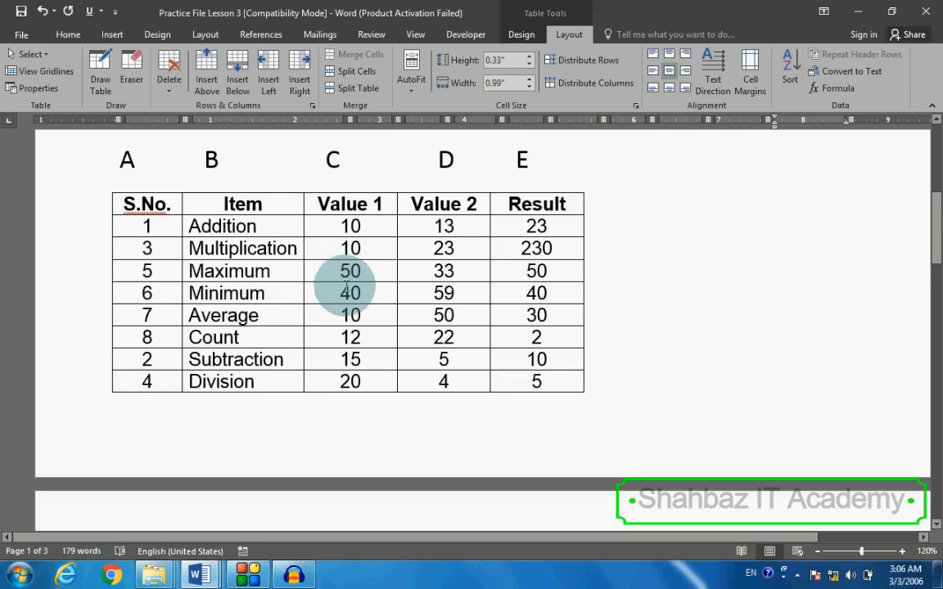
scroll(343, 278, "up", 1)
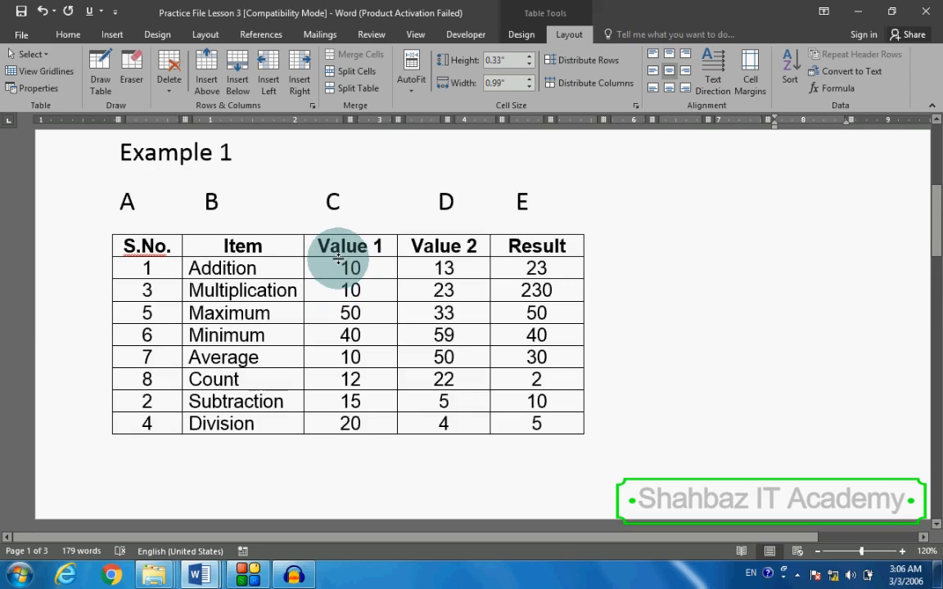
key("alt+Tab")
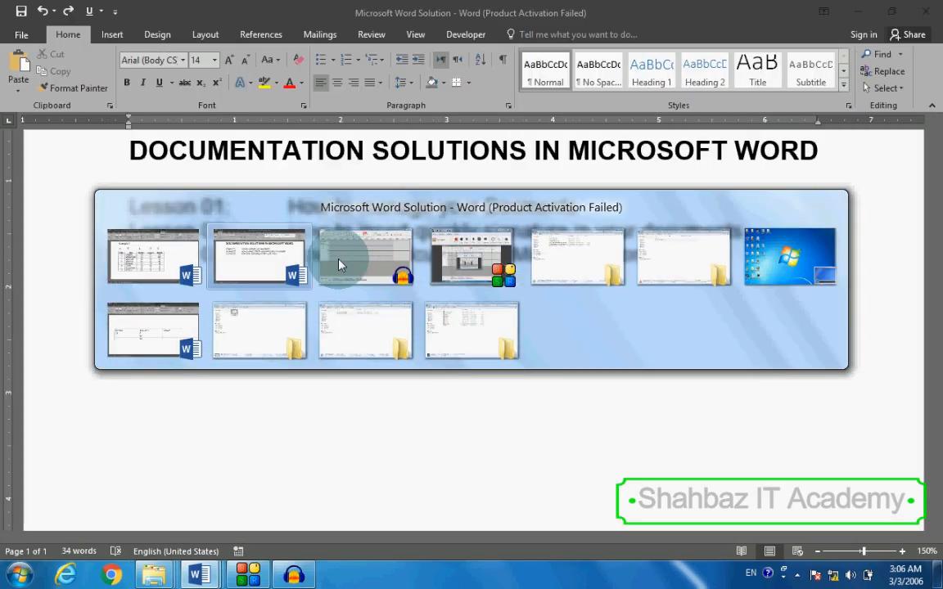